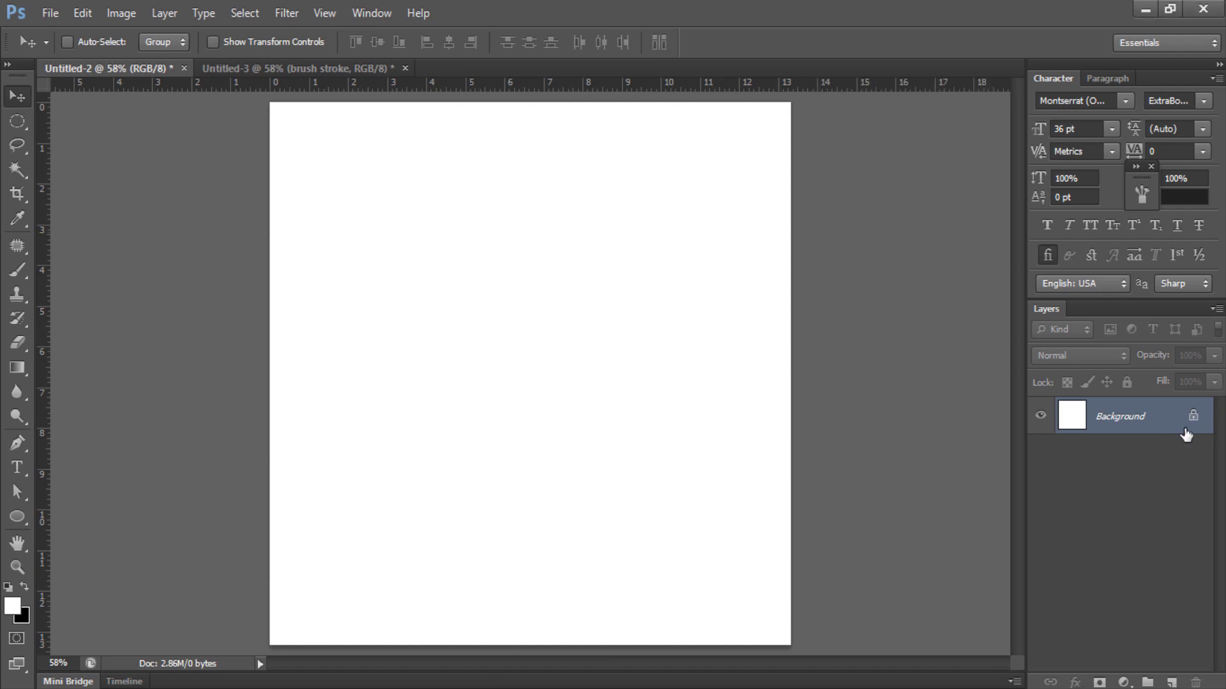
Add a new empty layer and fill it with black.
left_click(1171, 683)
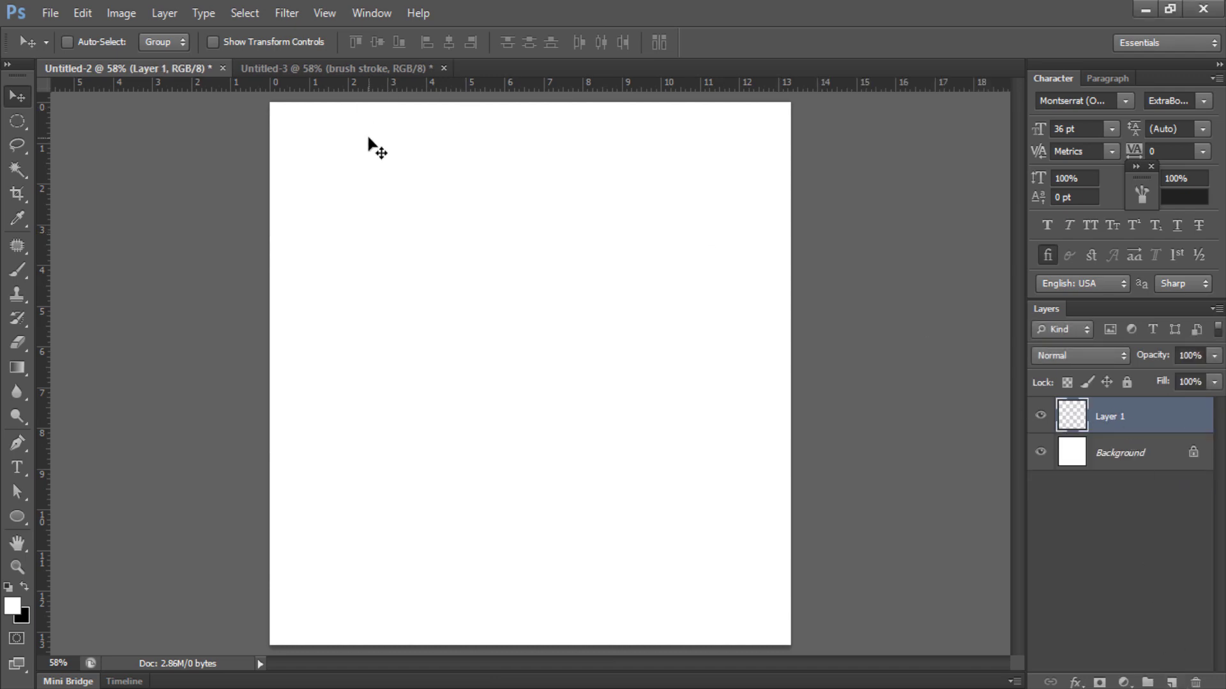
key("alt+BackSpace")
key("ctrl+BackSpace")
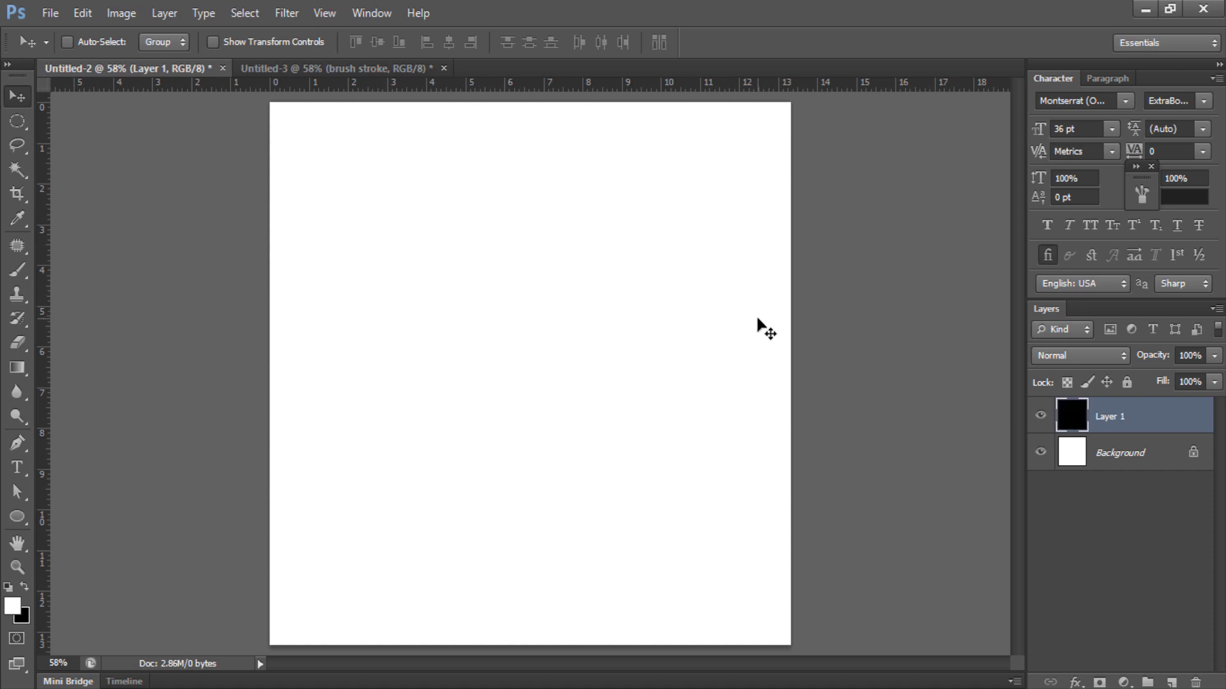
Bring the wood texture image from the food-images document into the poster.
left_click(383, 69)
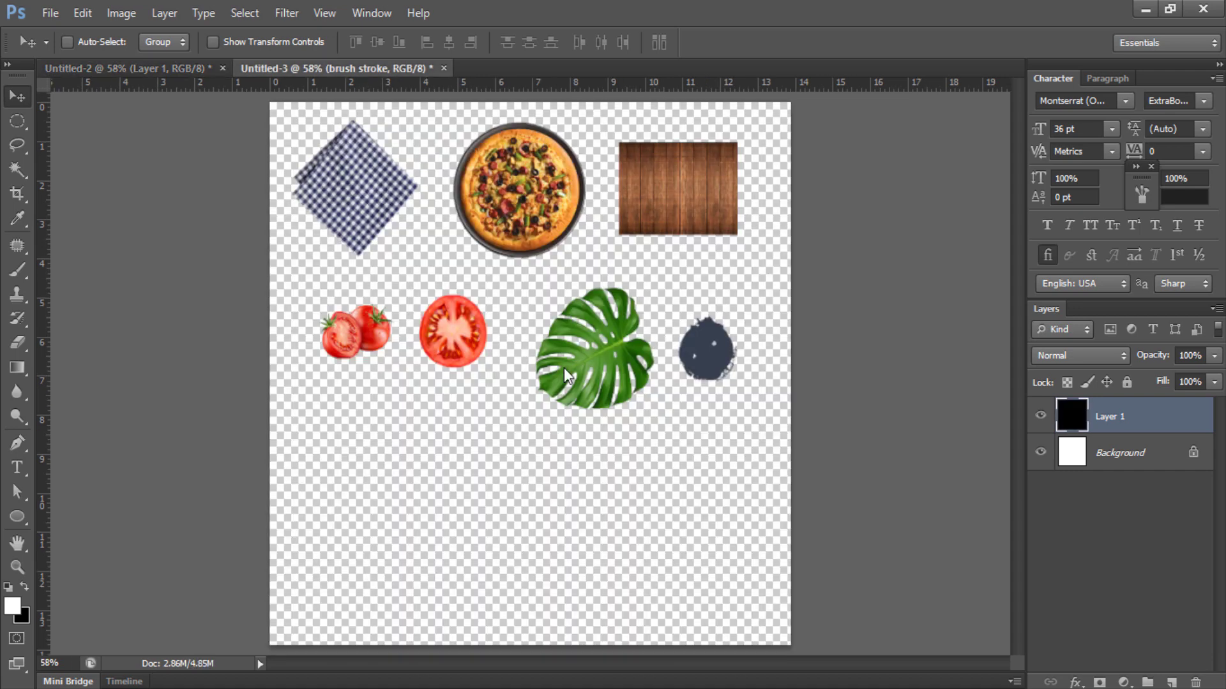
right_click(657, 200)
left_click(759, 206)
left_click_drag(702, 210, 164, 74)
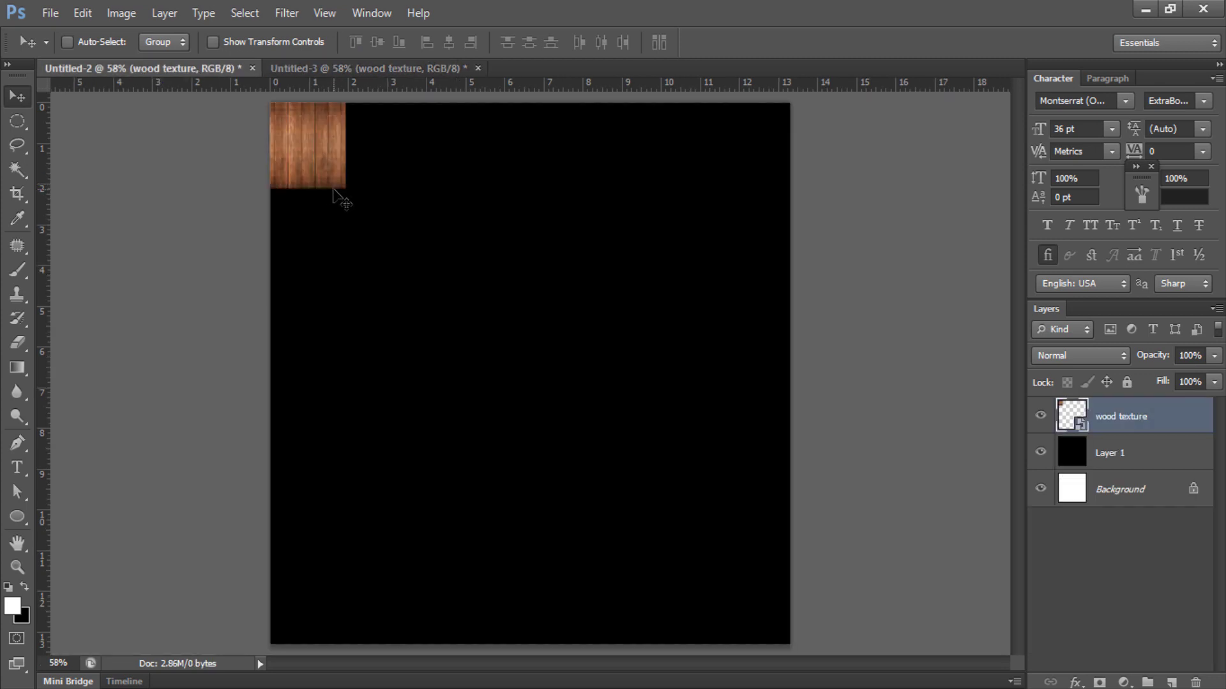
mouse_move(164, 75)
left_mouse_down()
mouse_move(400, 228)
mouse_move(369, 201)
mouse_move(916, 677)
mouse_move(897, 607)
left_mouse_up()
Scale the wood texture to fill the canvas and stack Layer 1 above it.
key("ctrl+t")
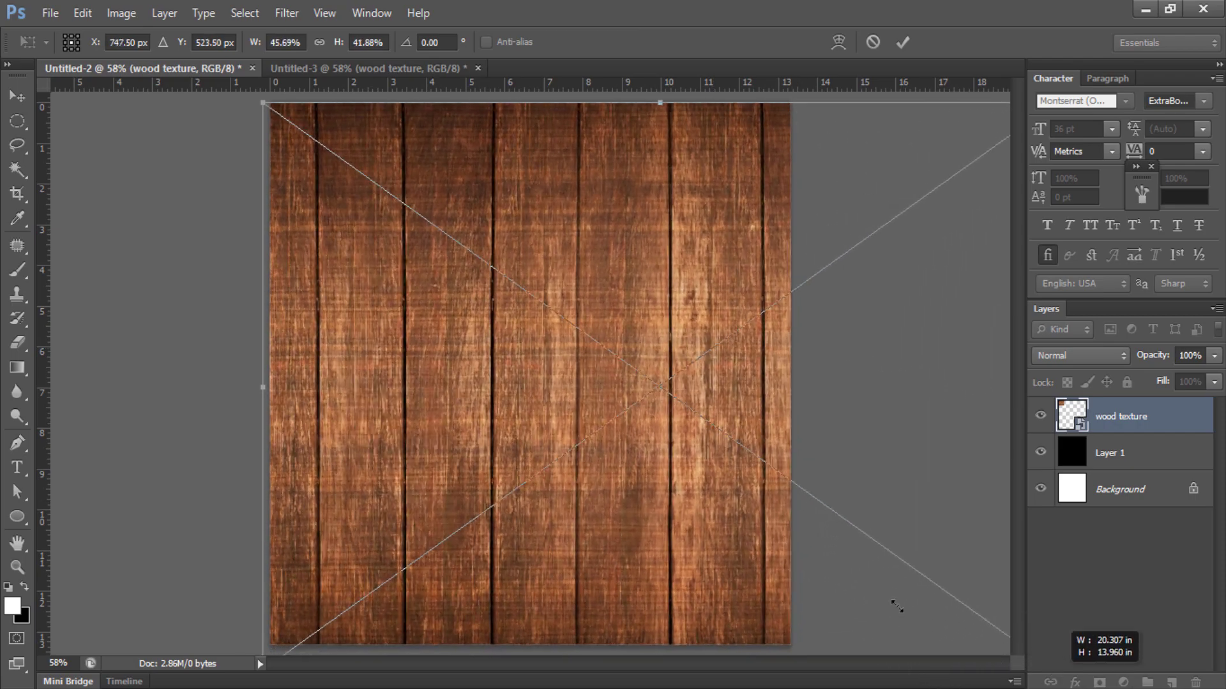
left_click_drag(705, 539, 631, 534)
scroll(737, 477, "down", 1)
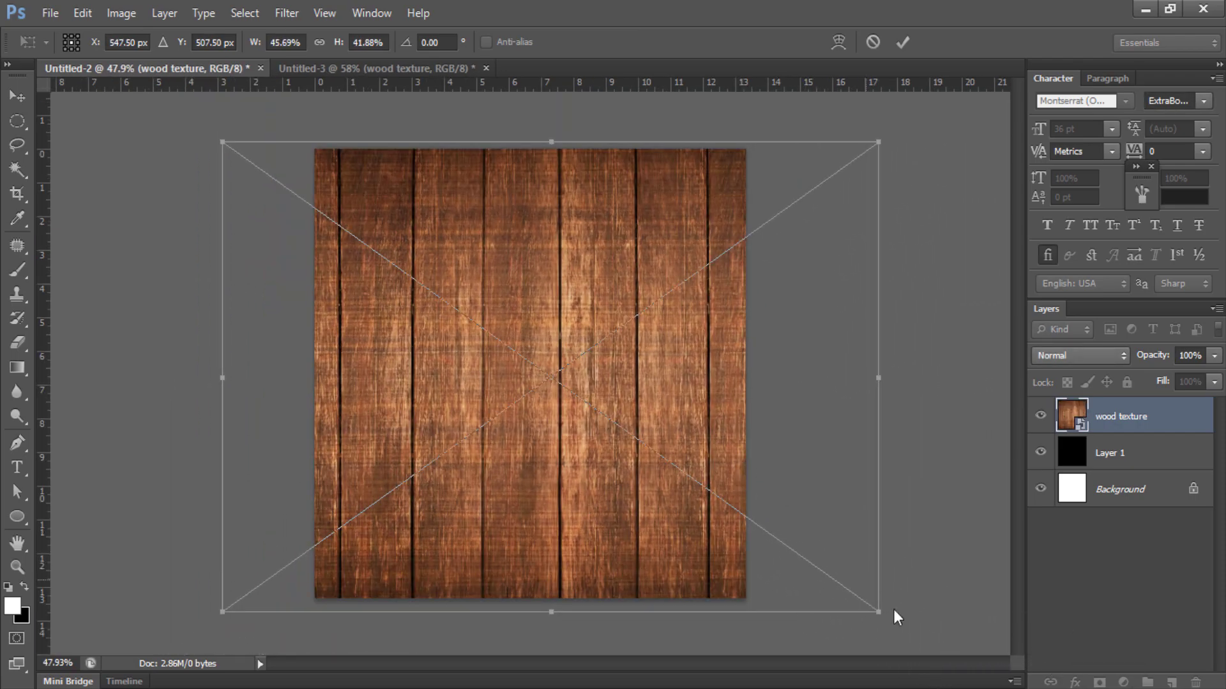
left_click_drag(868, 603, 925, 644)
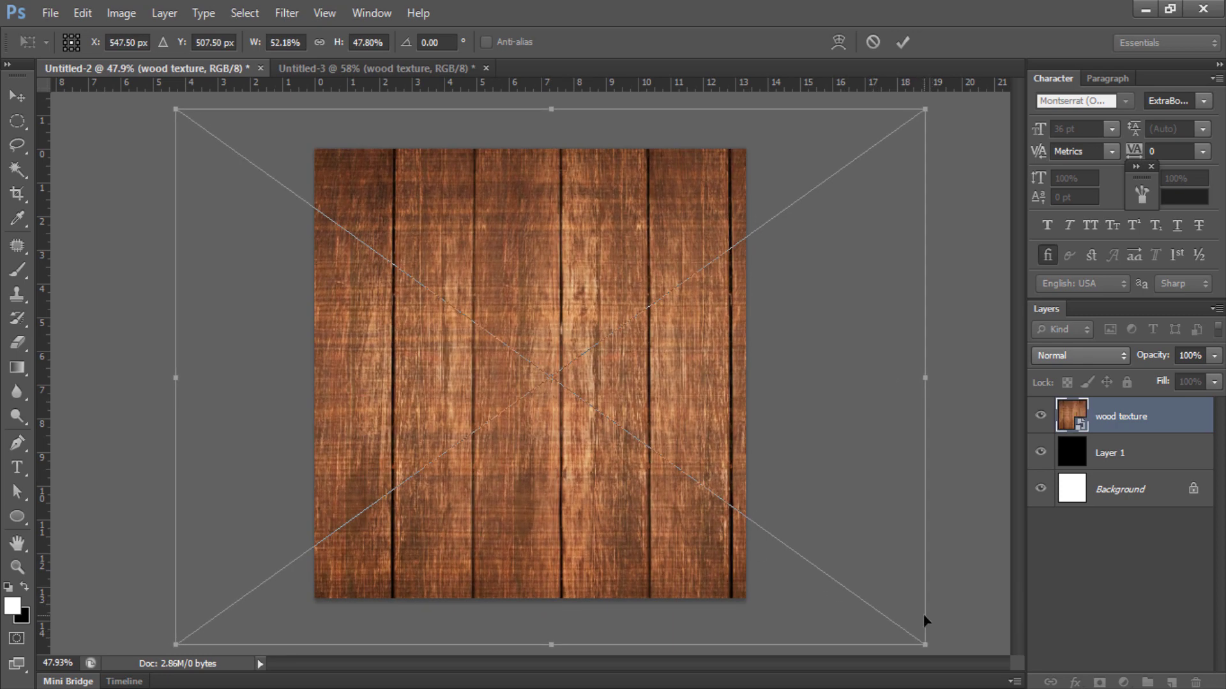
key("Return")
scroll(923, 614, "up", 1)
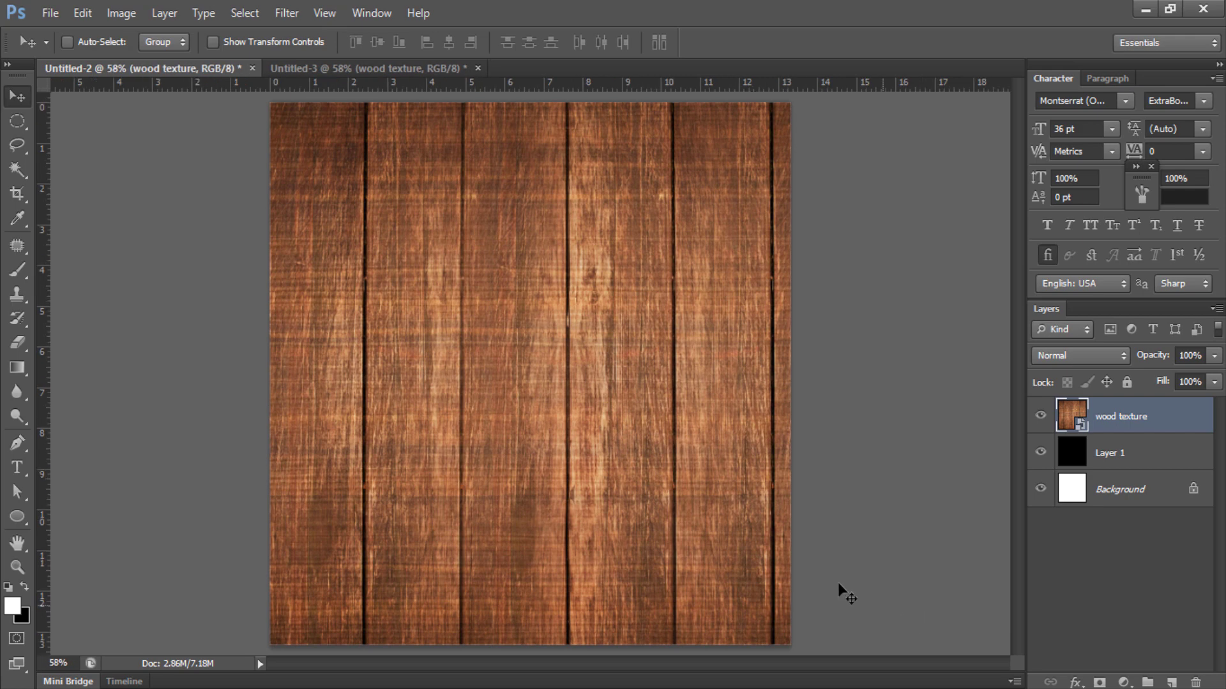
left_click_drag(719, 559, 727, 560)
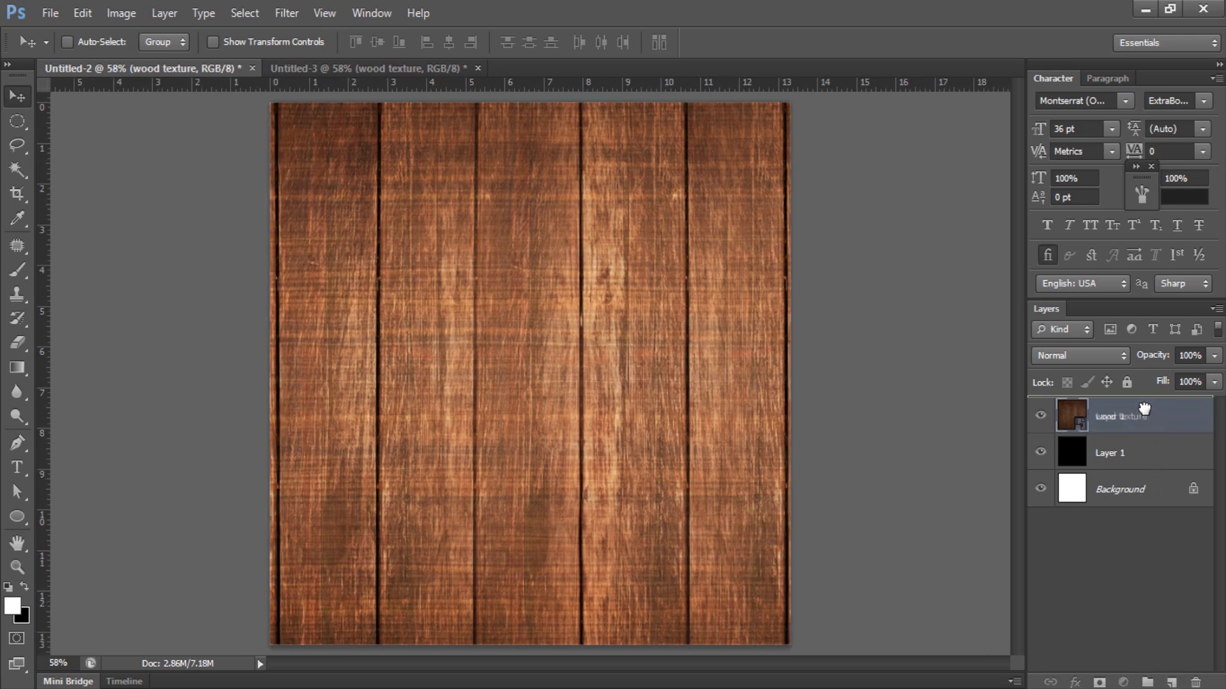
left_click_drag(1152, 468, 1143, 409)
Set up the Eraser with a soft round brush of about 1087 px.
key("e")
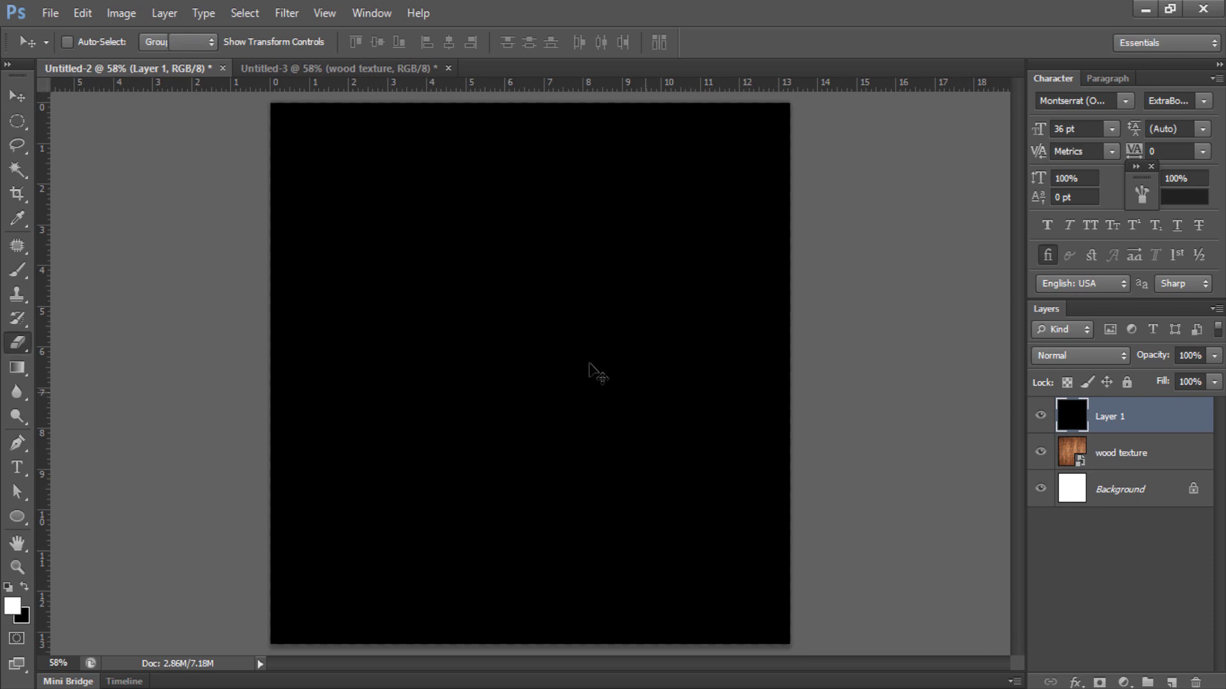
right_click(596, 369)
left_click(644, 261)
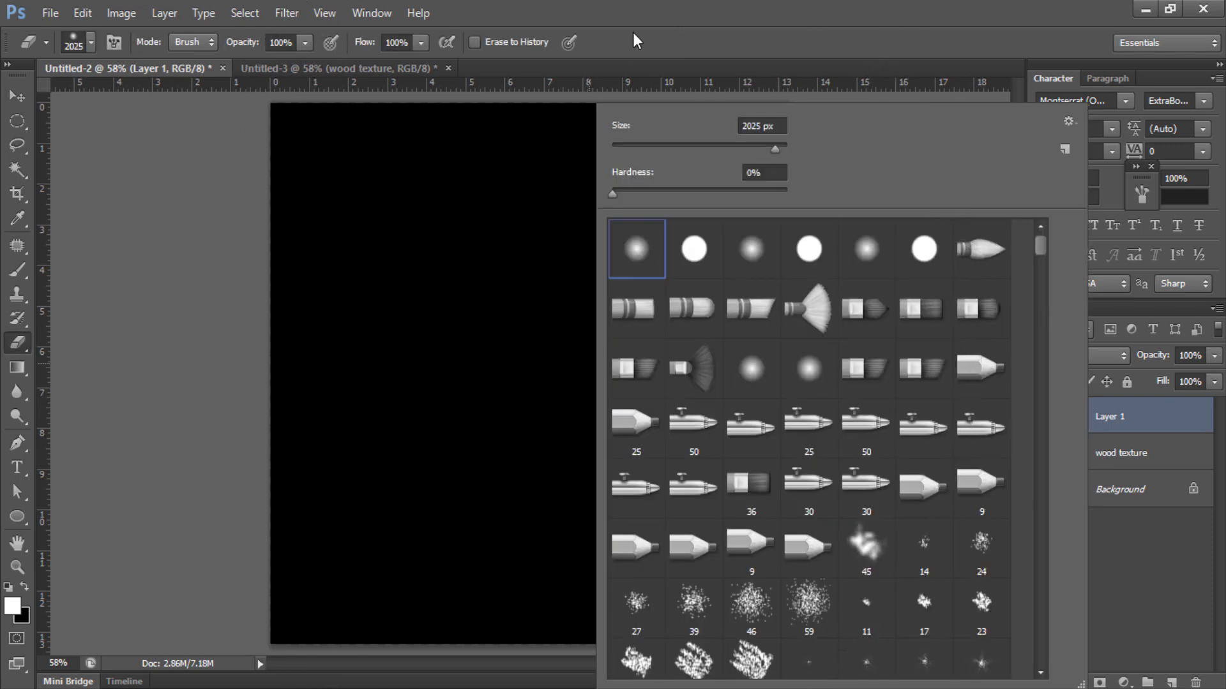
key("Return")
left_click_drag(596, 332, 323, 354)
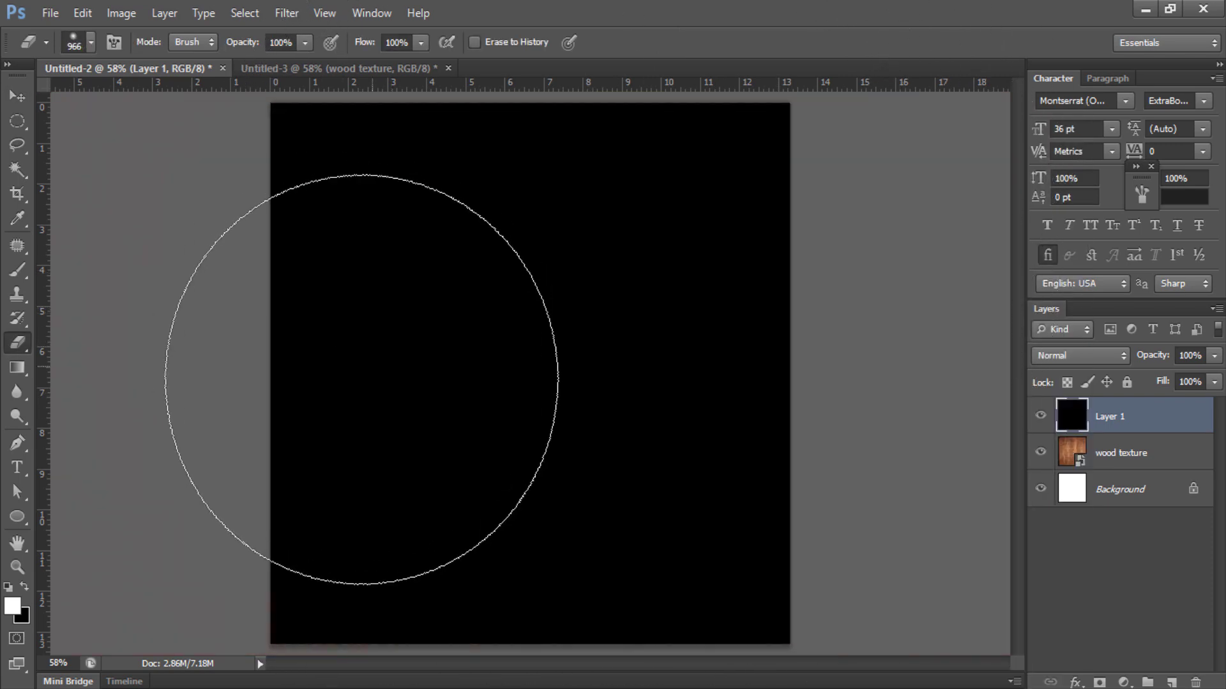
left_click_drag(520, 370, 565, 377)
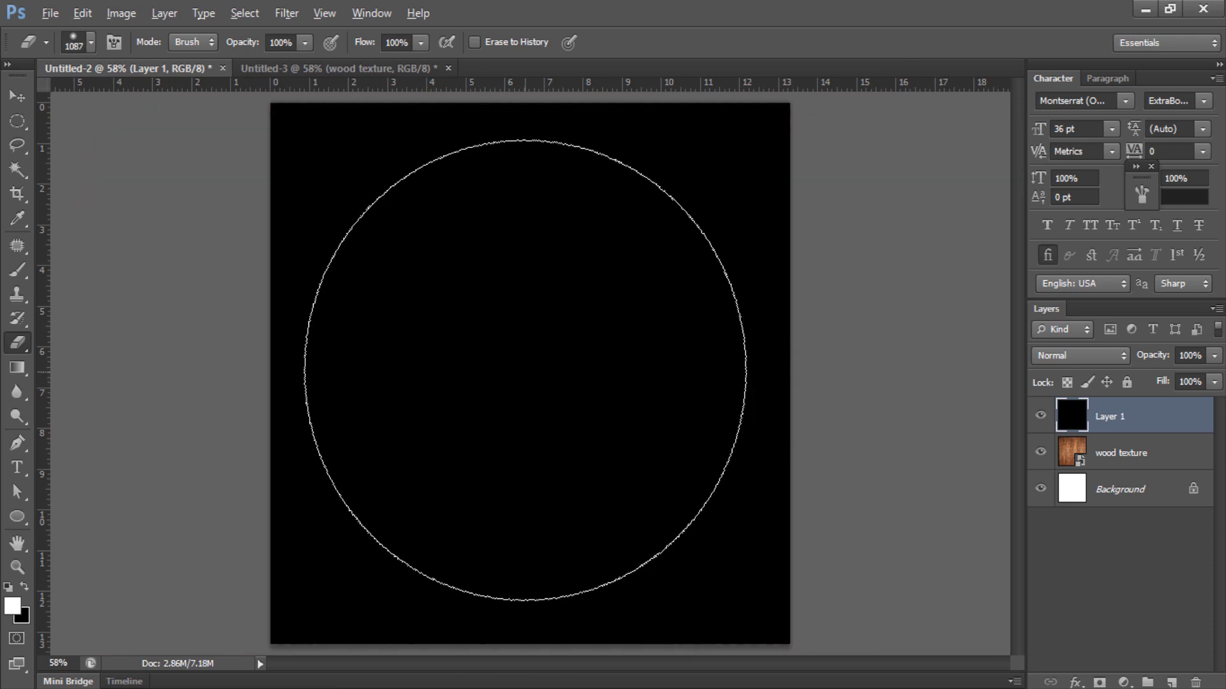
Erase the black layer's centre twice and lower its opacity to 88%.
left_click(526, 359)
left_click(526, 360)
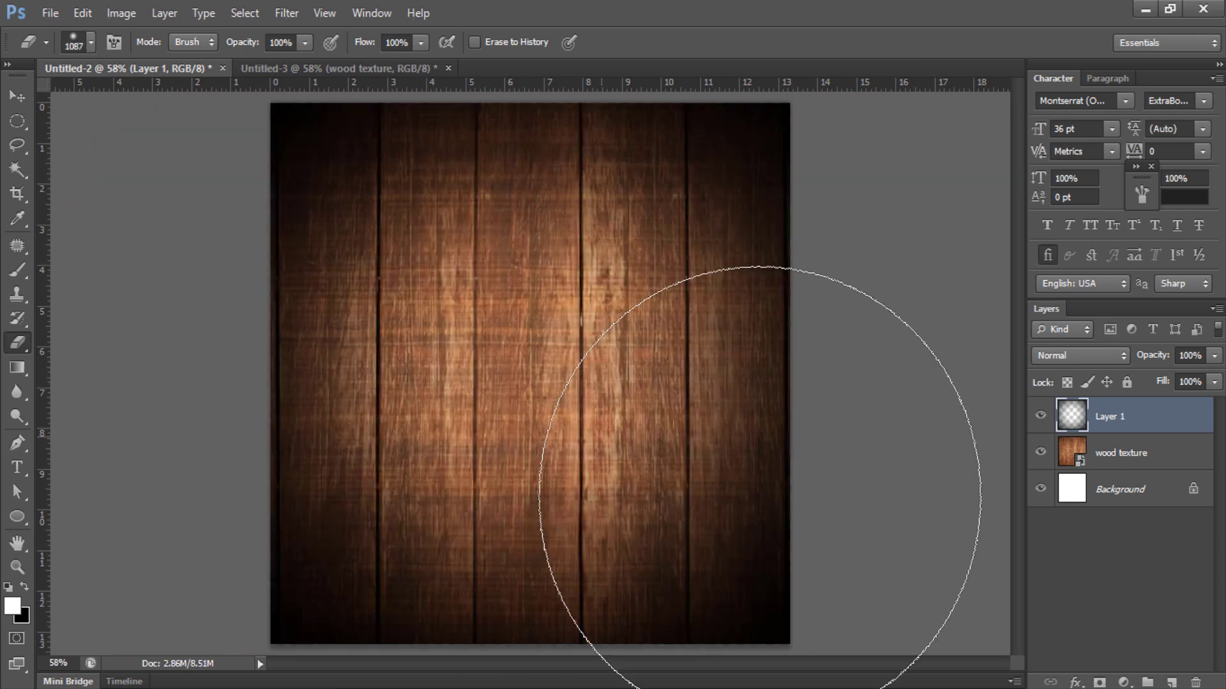
left_click_drag(1144, 361, 1137, 357)
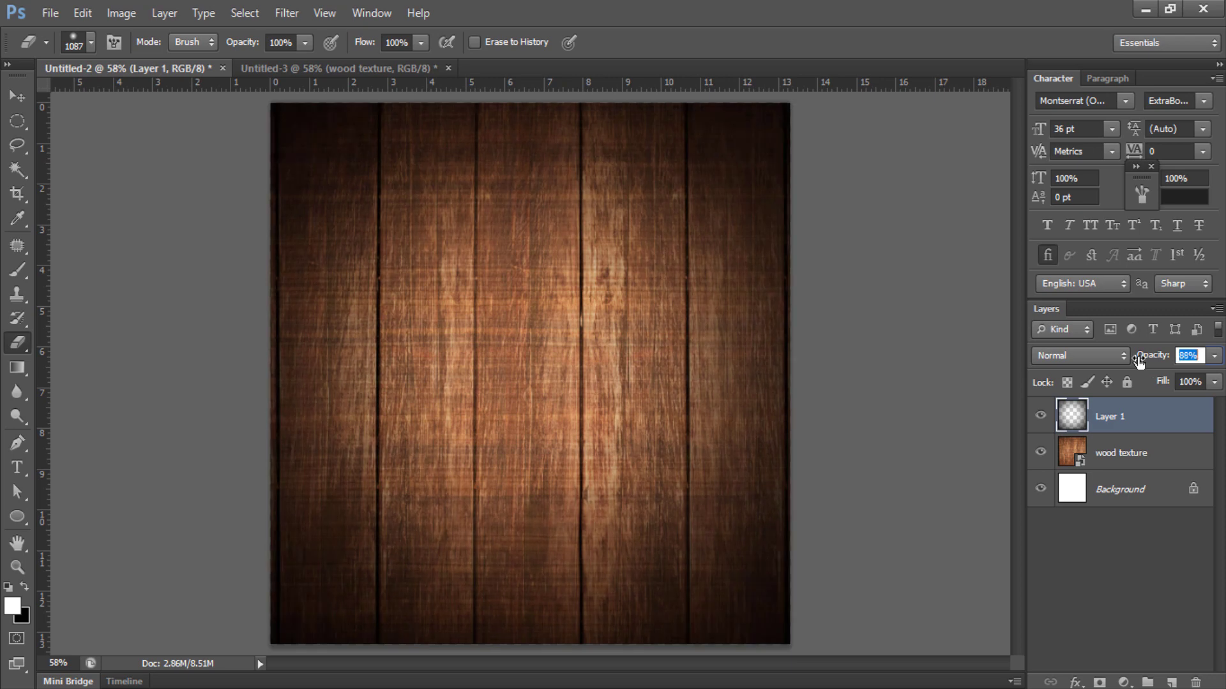
left_click(14, 100)
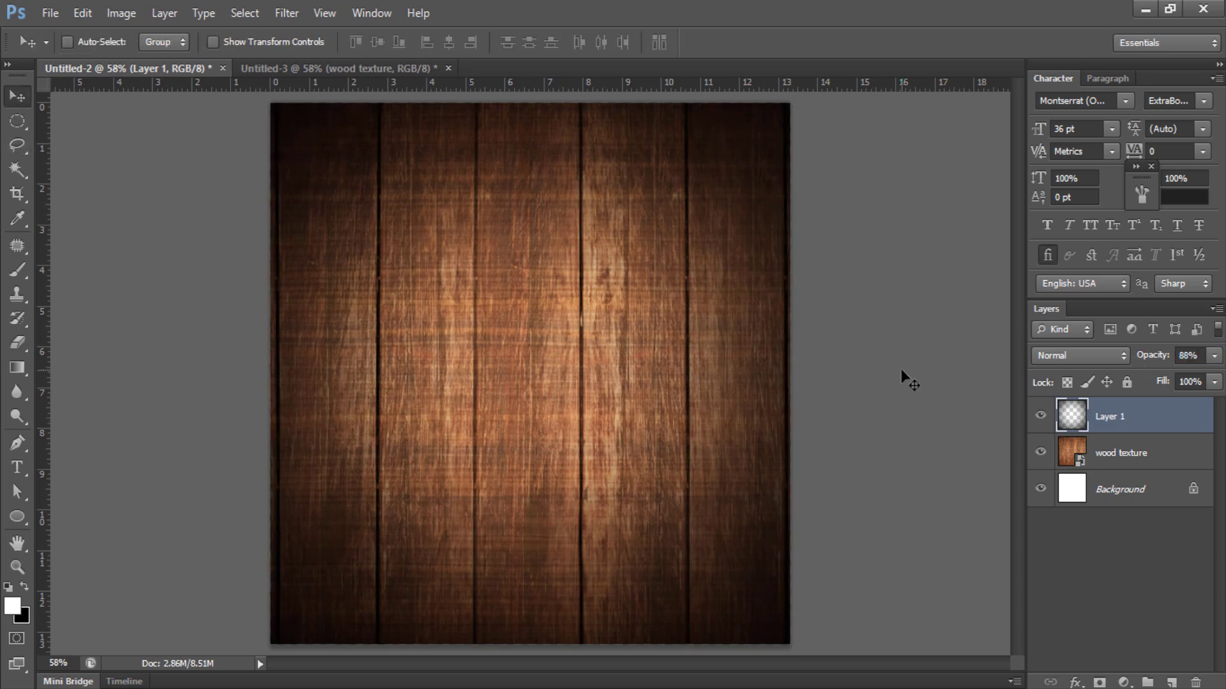
Bring the checkered napkin into the poster and enlarge it, centred slightly lower.
left_click(314, 67)
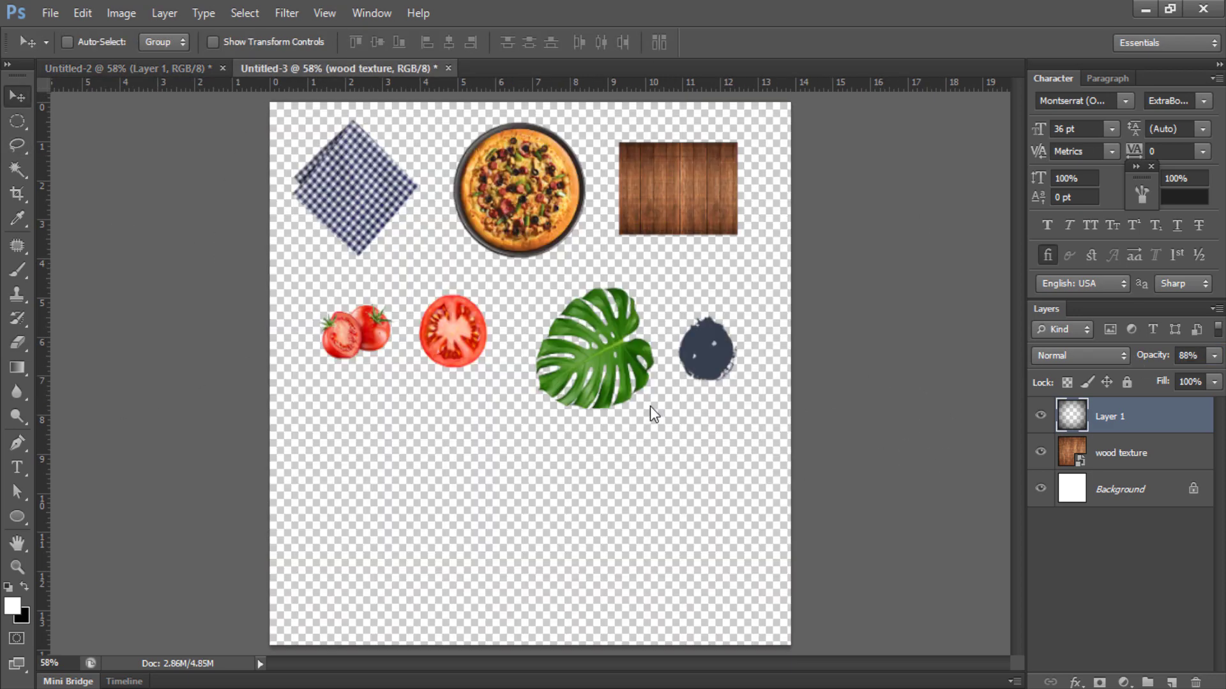
mouse_move(351, 220)
left_mouse_down()
mouse_move(159, 91)
mouse_move(546, 404)
left_mouse_up()
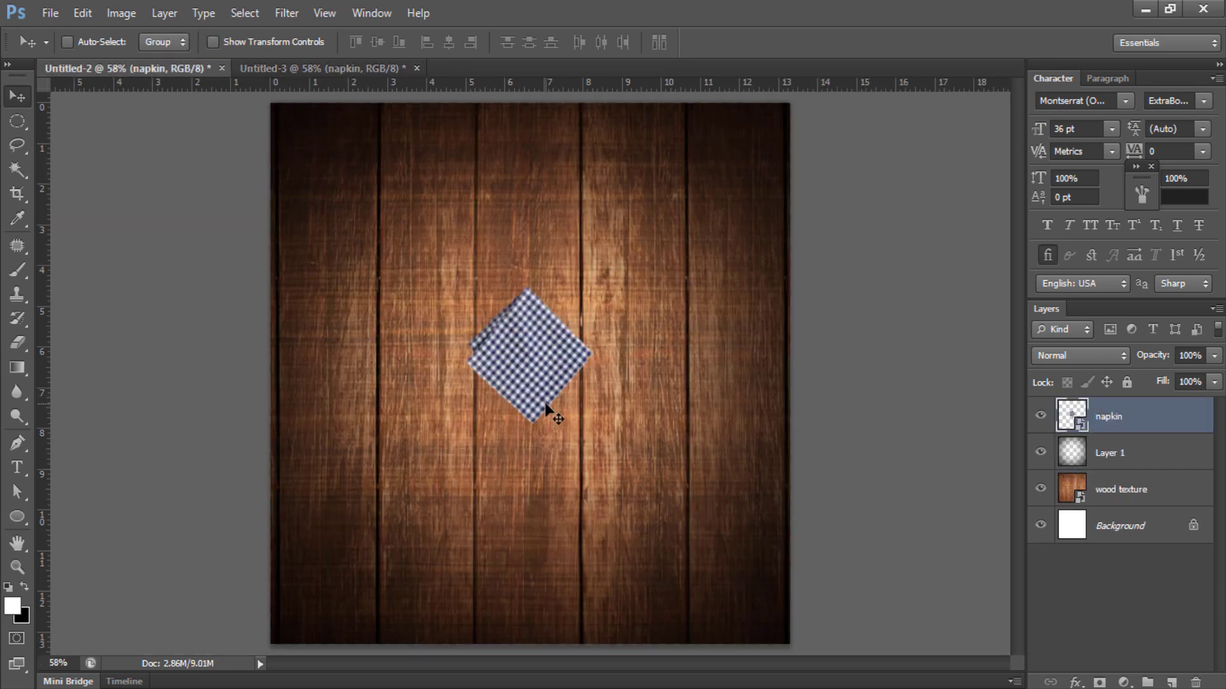
key("ctrl+t")
left_click_drag(613, 438, 762, 562)
left_click_drag(632, 447, 635, 493)
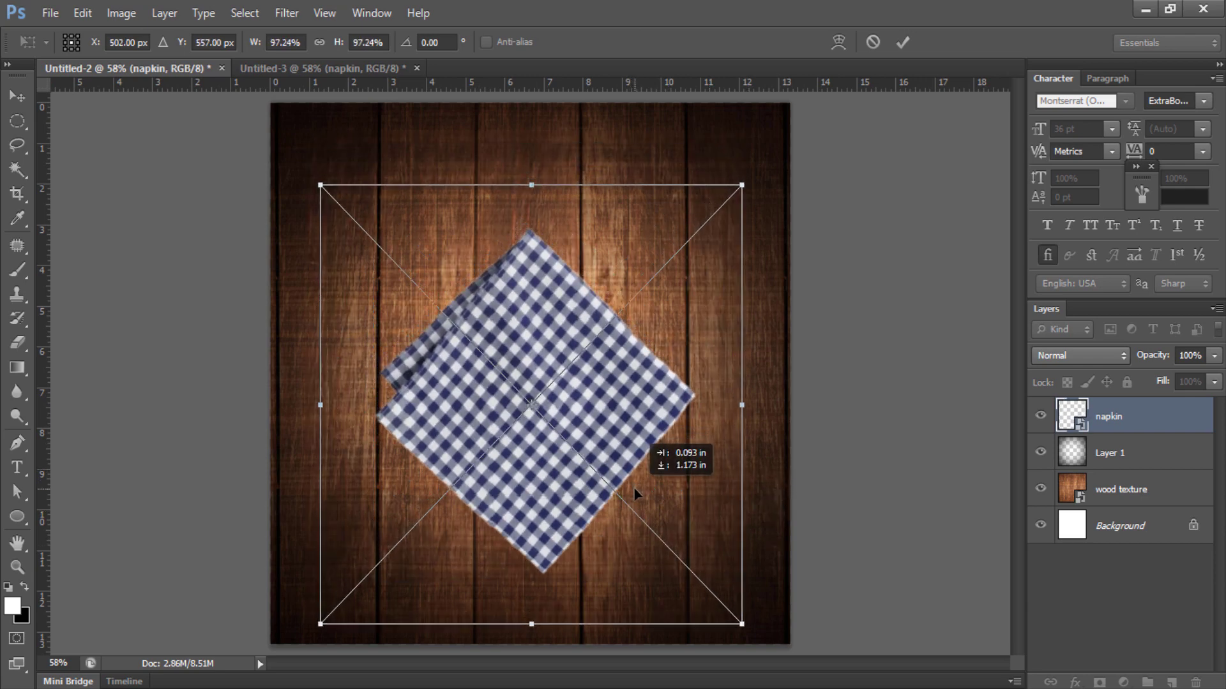
key("Return")
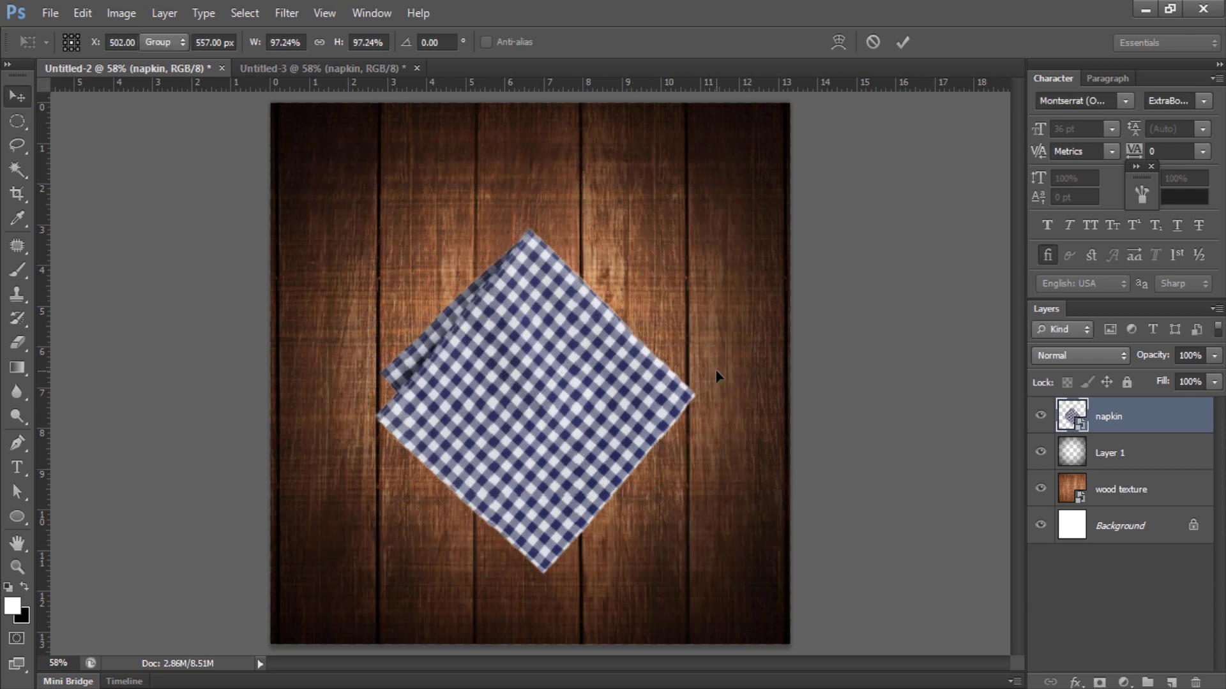
Rasterize the napkin layer and shift its Hue to +145 for reddish-brown checks.
right_click(1171, 434)
left_click(1063, 233)
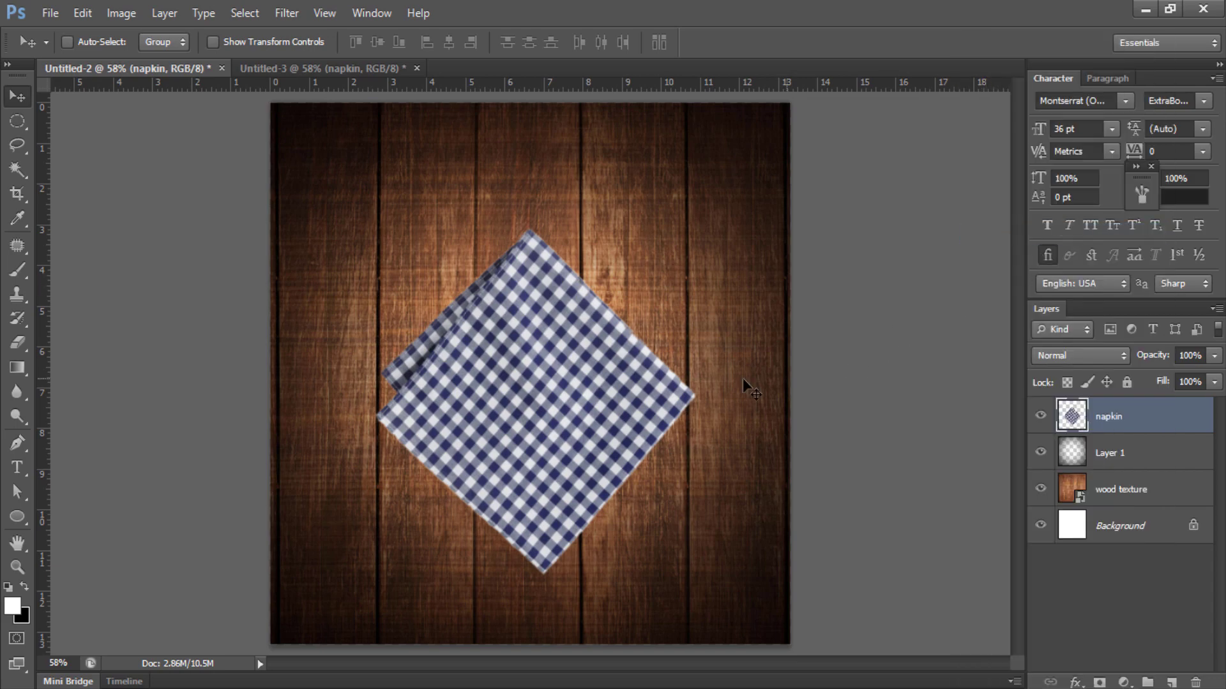
key("ctrl+u")
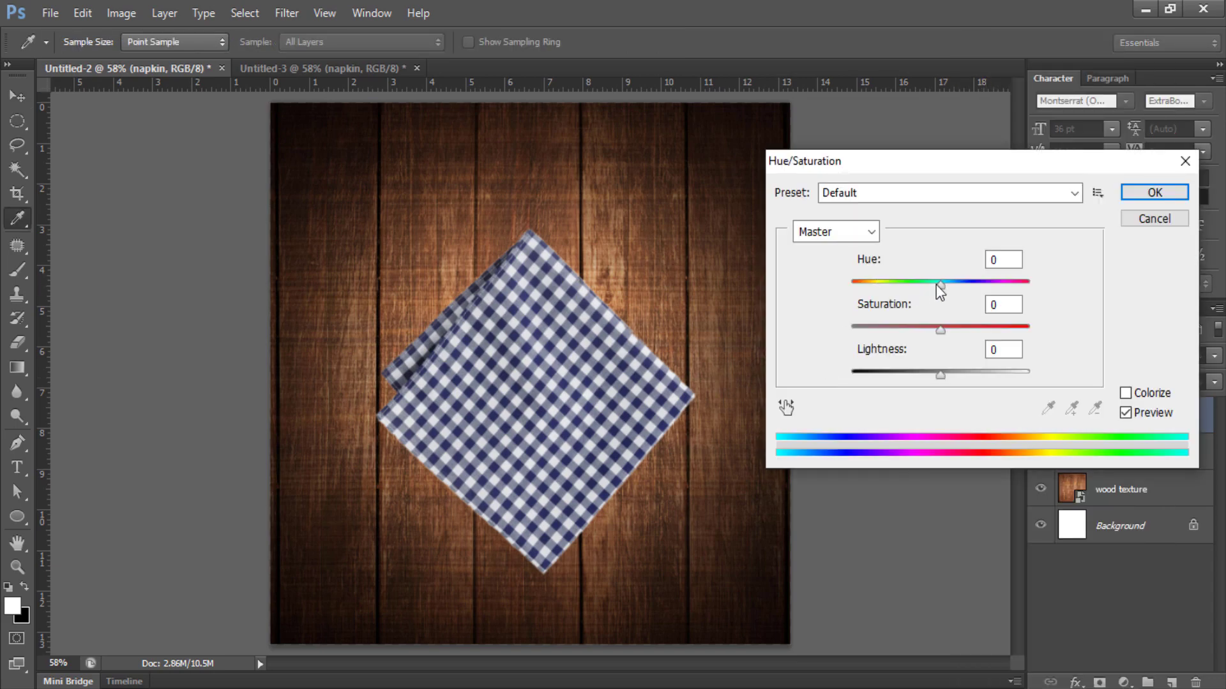
mouse_move(936, 285)
left_mouse_down()
mouse_move(897, 285)
mouse_move(1016, 277)
left_mouse_up()
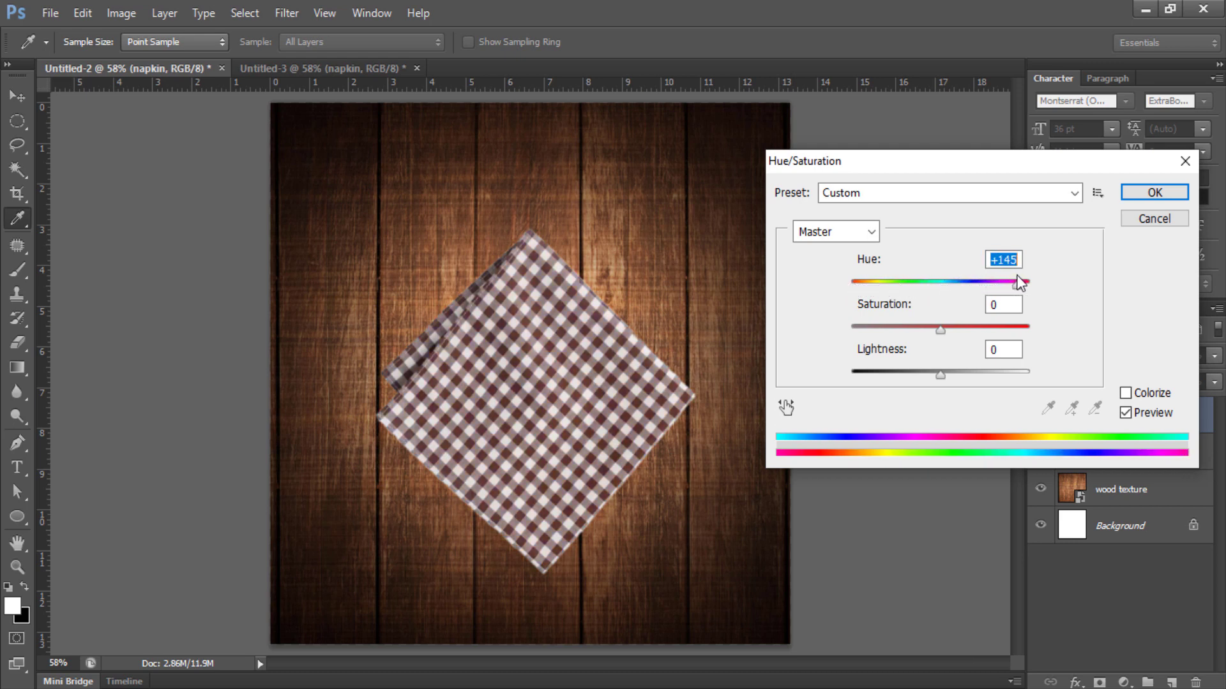
left_click(1130, 192)
Bring the pizza onto the napkin and enlarge it.
key("v")
left_click(295, 70)
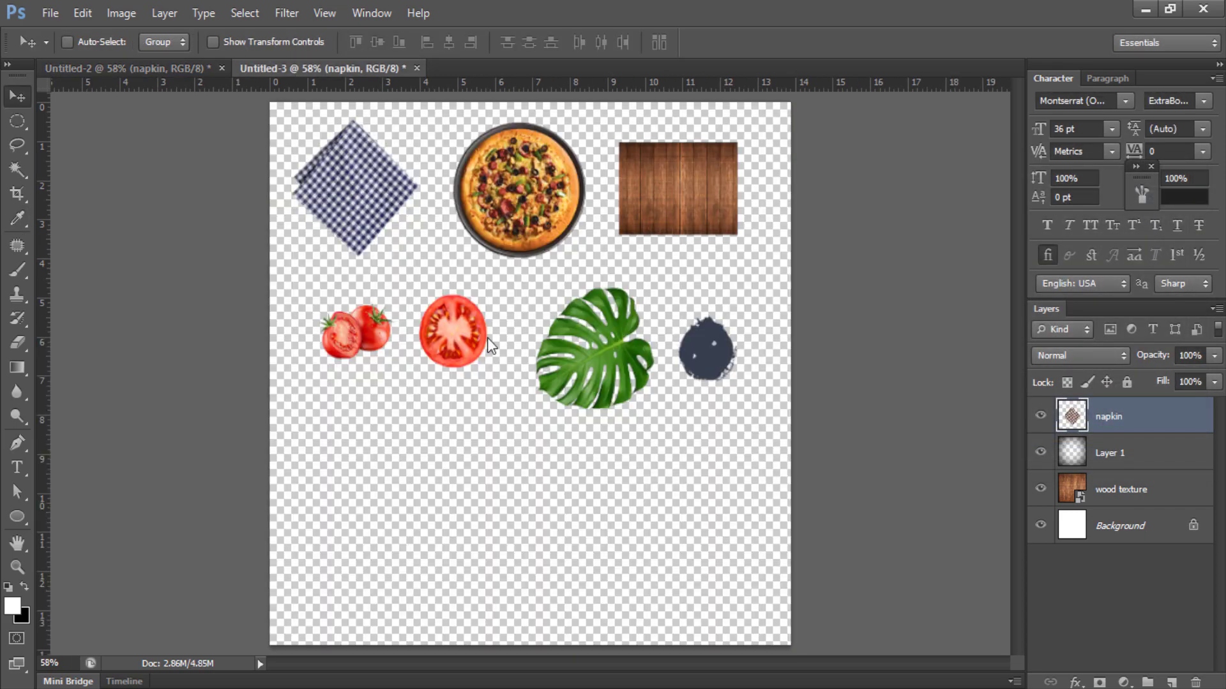
left_click_drag(536, 211, 170, 71)
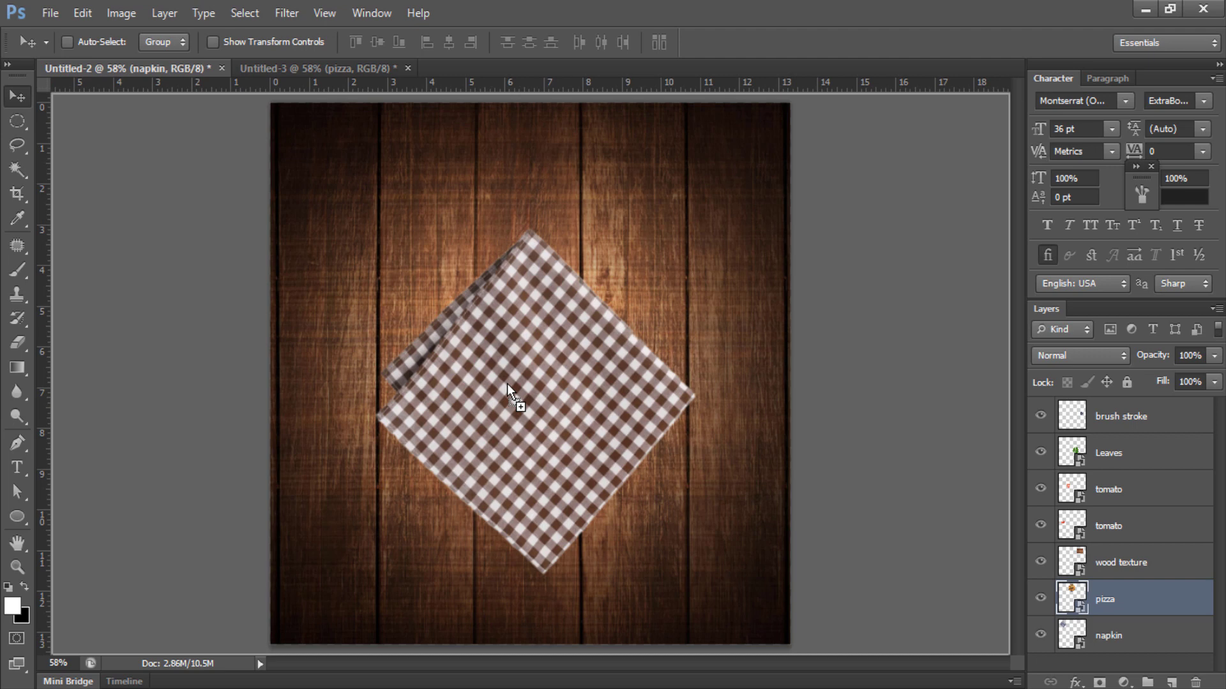
left_click_drag(170, 72, 507, 384)
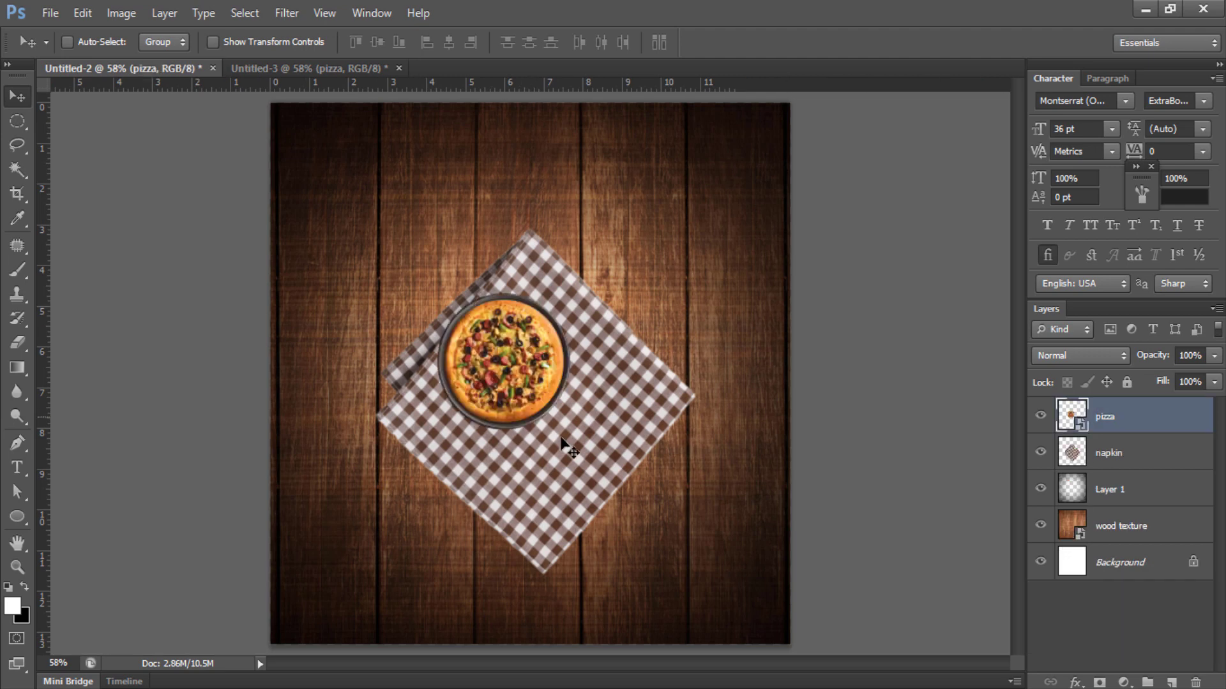
key("ctrl+t")
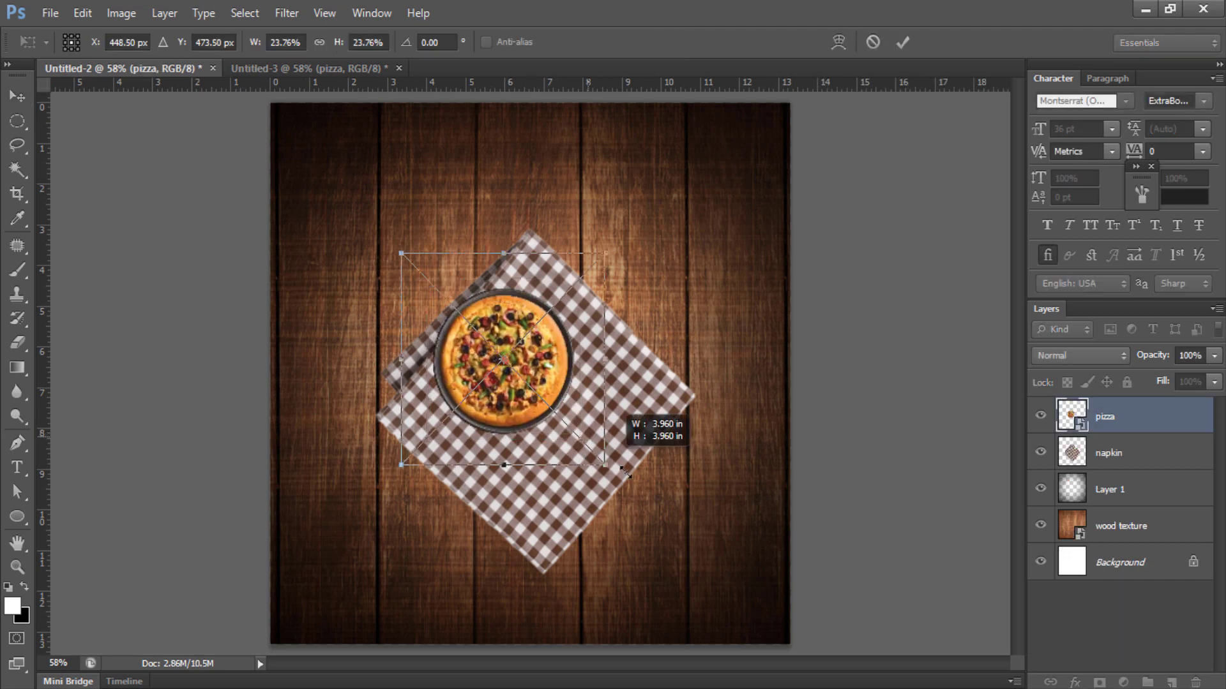
mouse_move(566, 426)
left_mouse_down()
mouse_move(666, 449)
mouse_move(600, 477)
left_mouse_up()
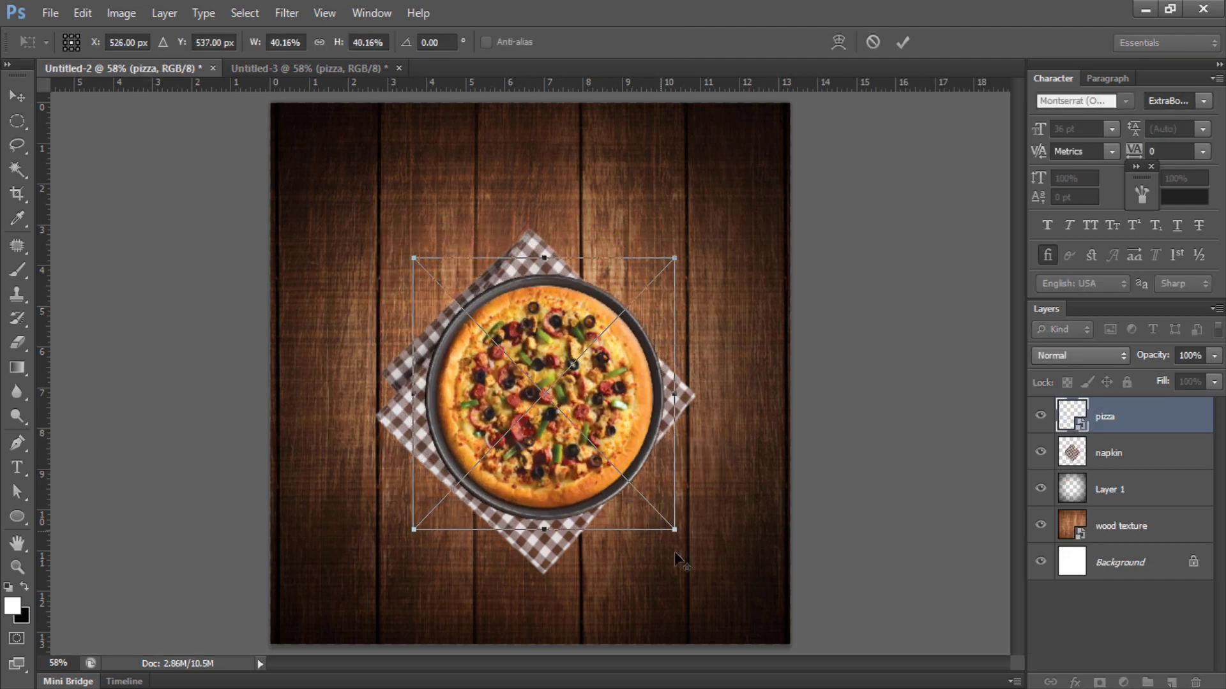
left_click_drag(666, 518, 690, 544)
left_click_drag(610, 472, 602, 480)
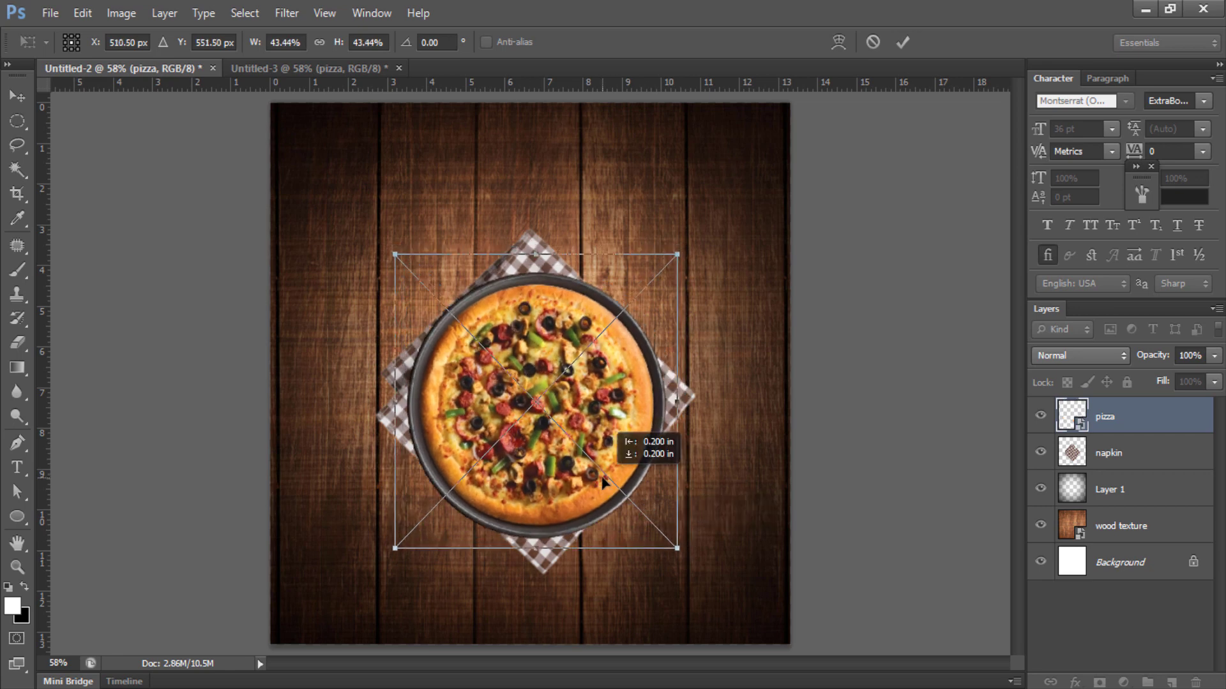
key("Return")
key("Return")
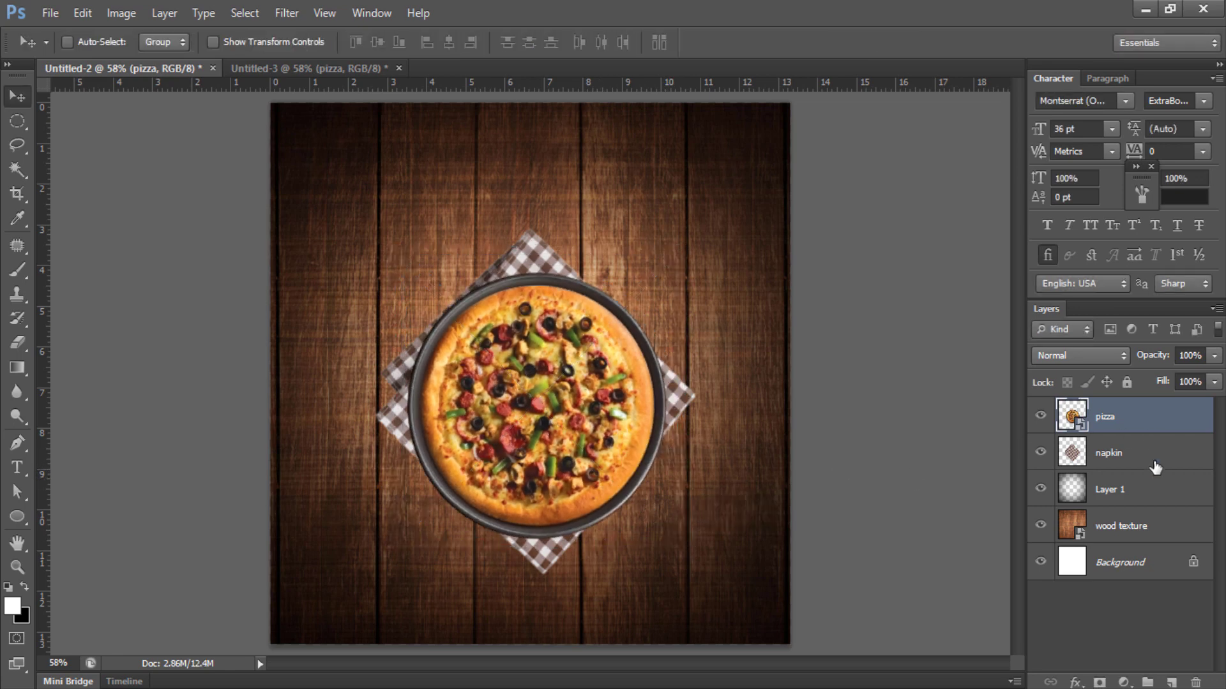
Scale the napkin up to about 112% and enlarge the pizza slightly more.
left_click(1156, 468)
key("ctrl+t")
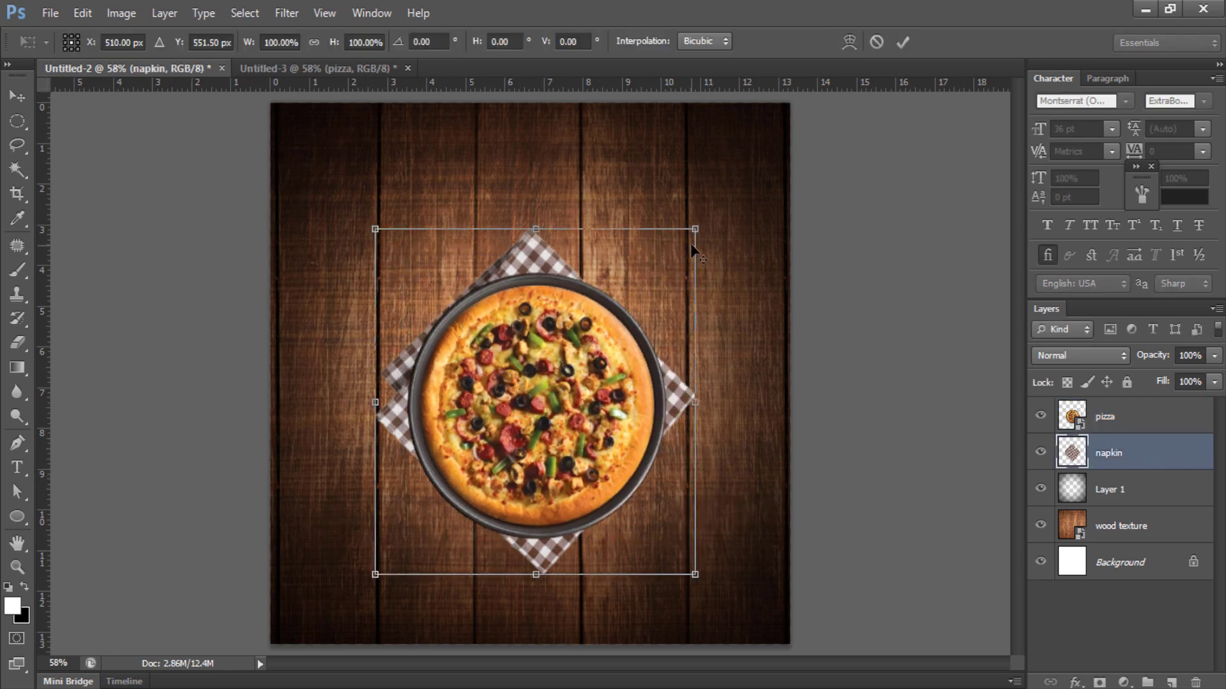
left_click_drag(695, 230, 716, 209)
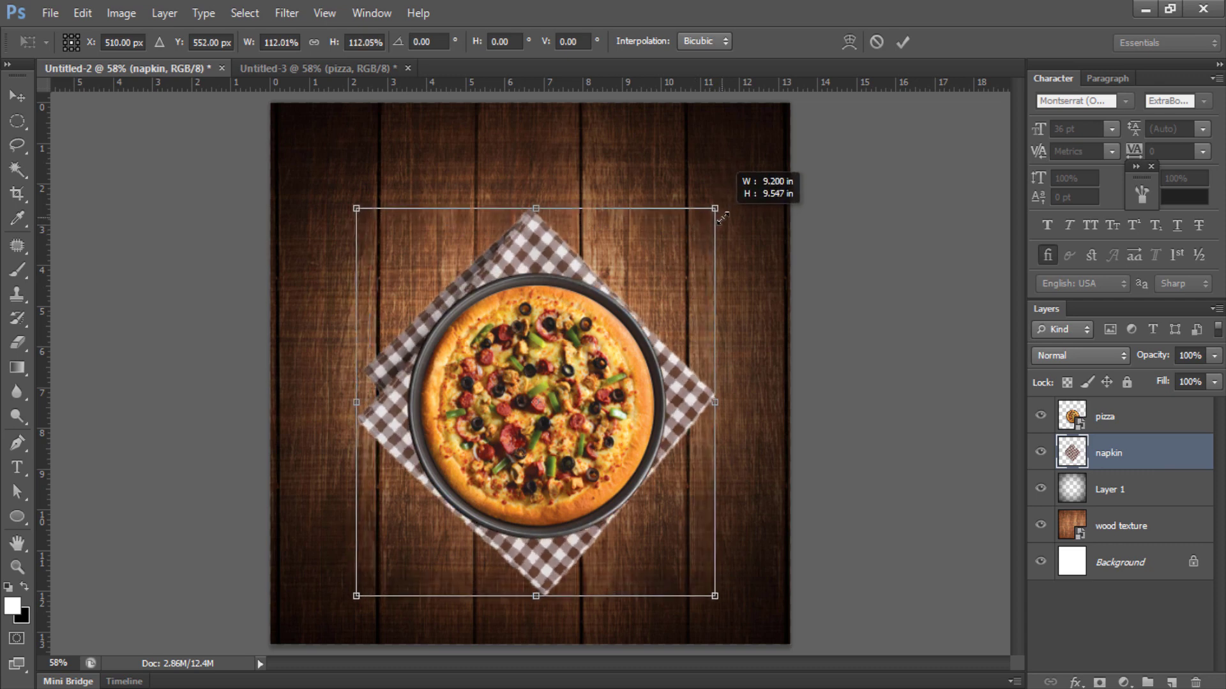
key("Return")
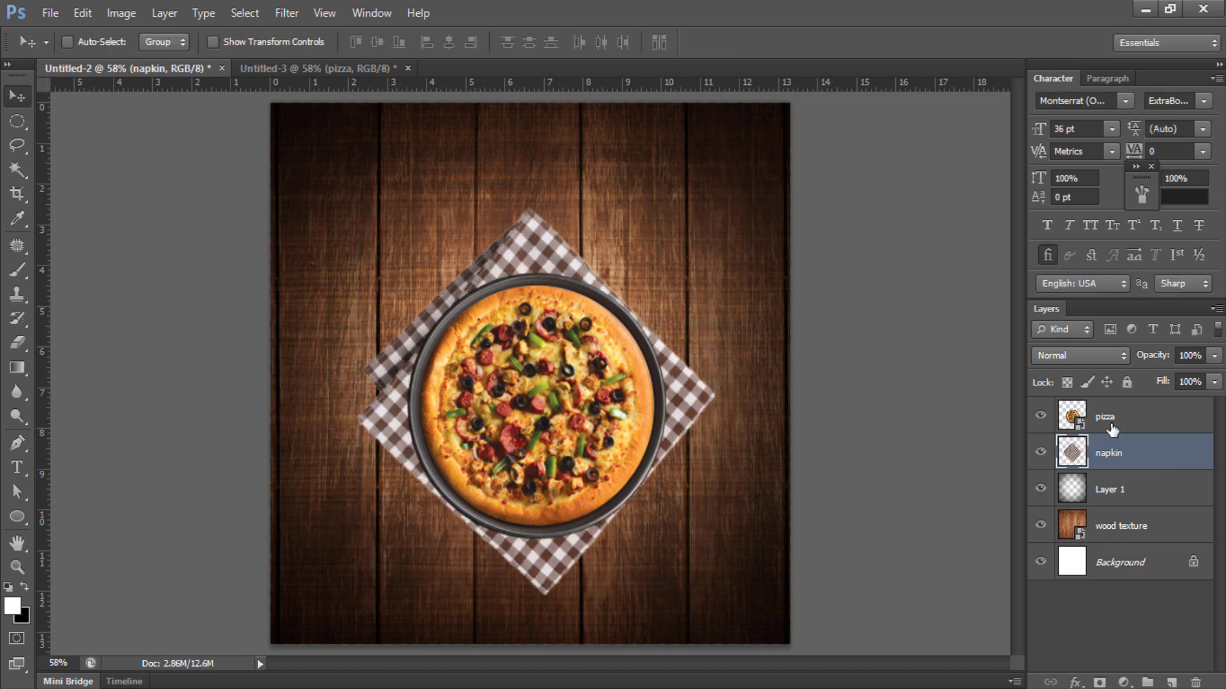
left_click(1111, 421)
key("ctrl+t")
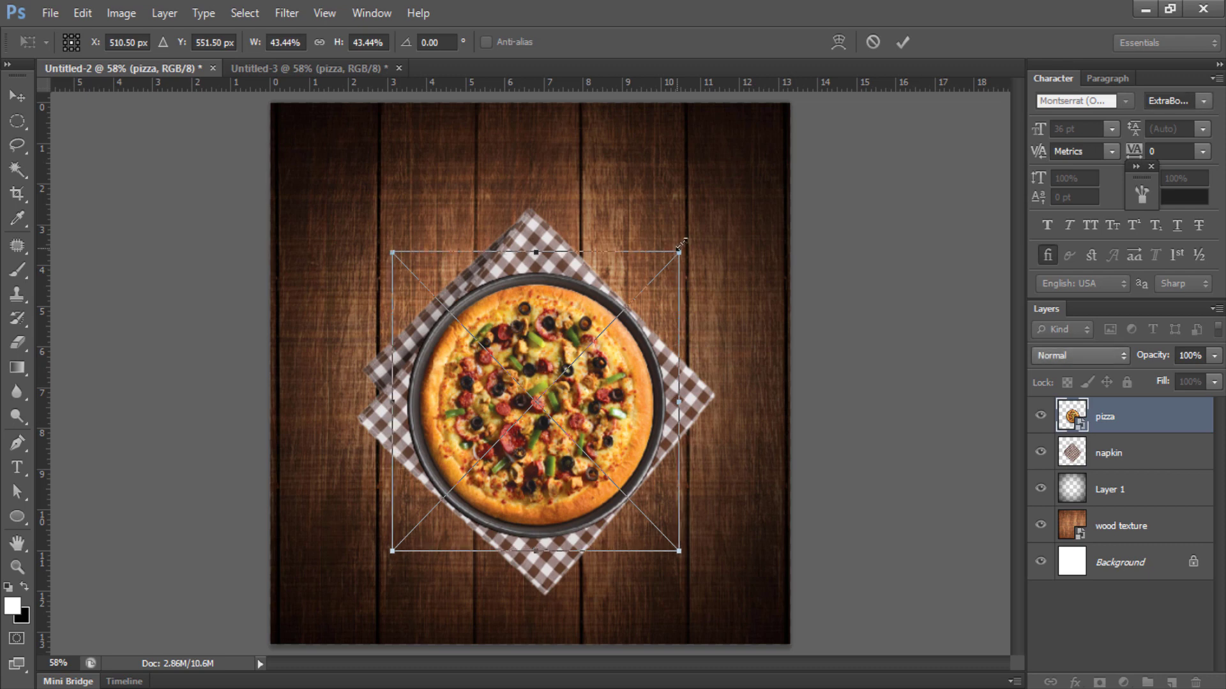
left_click_drag(680, 245, 683, 243)
key("Return")
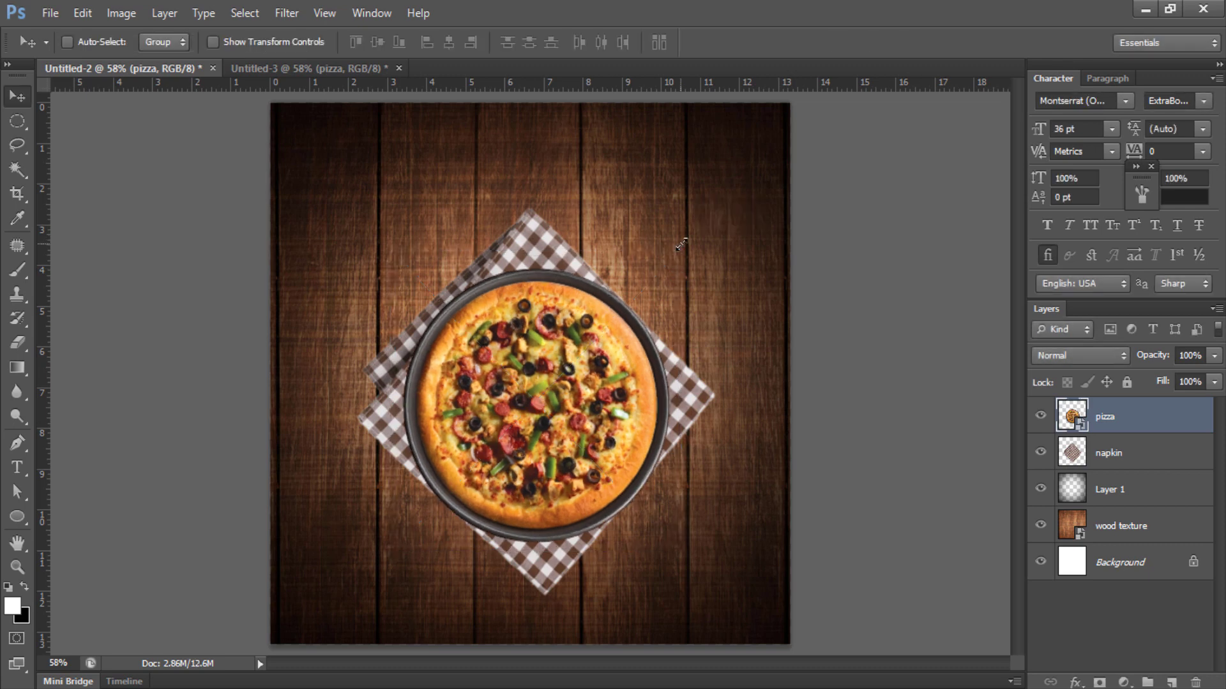
left_click(1095, 452)
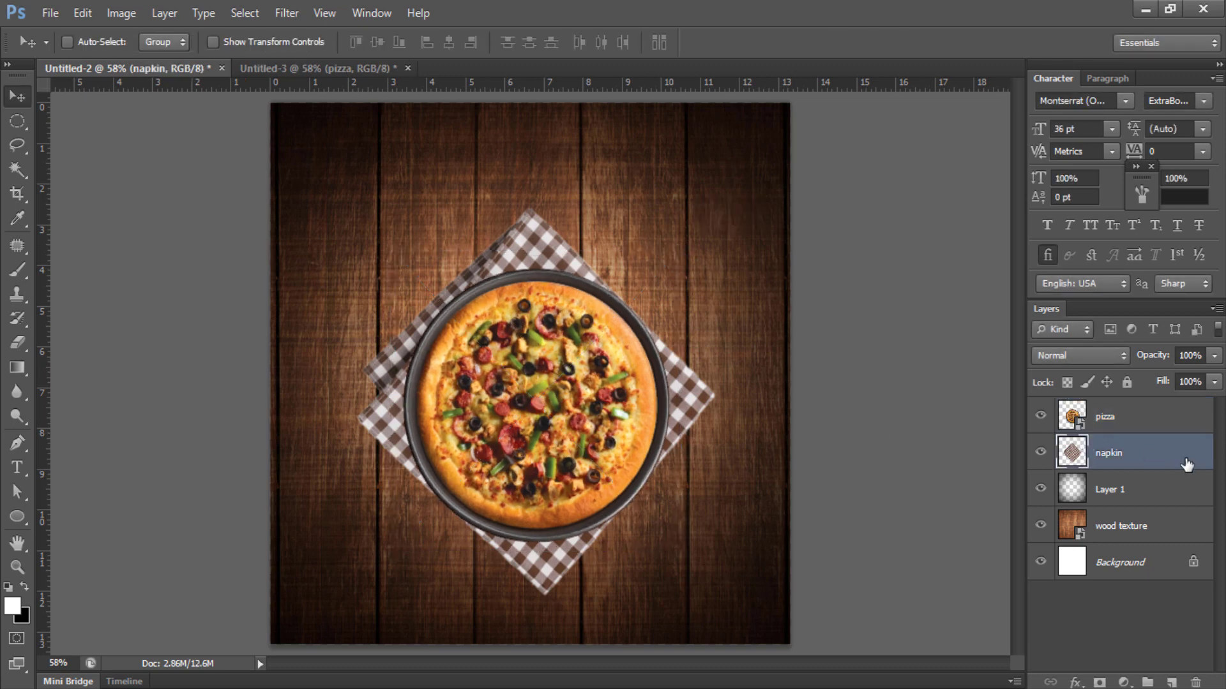
Add a Drop Shadow to the napkin with angle 114, distance 15 and size 21.
double_click(1035, 466)
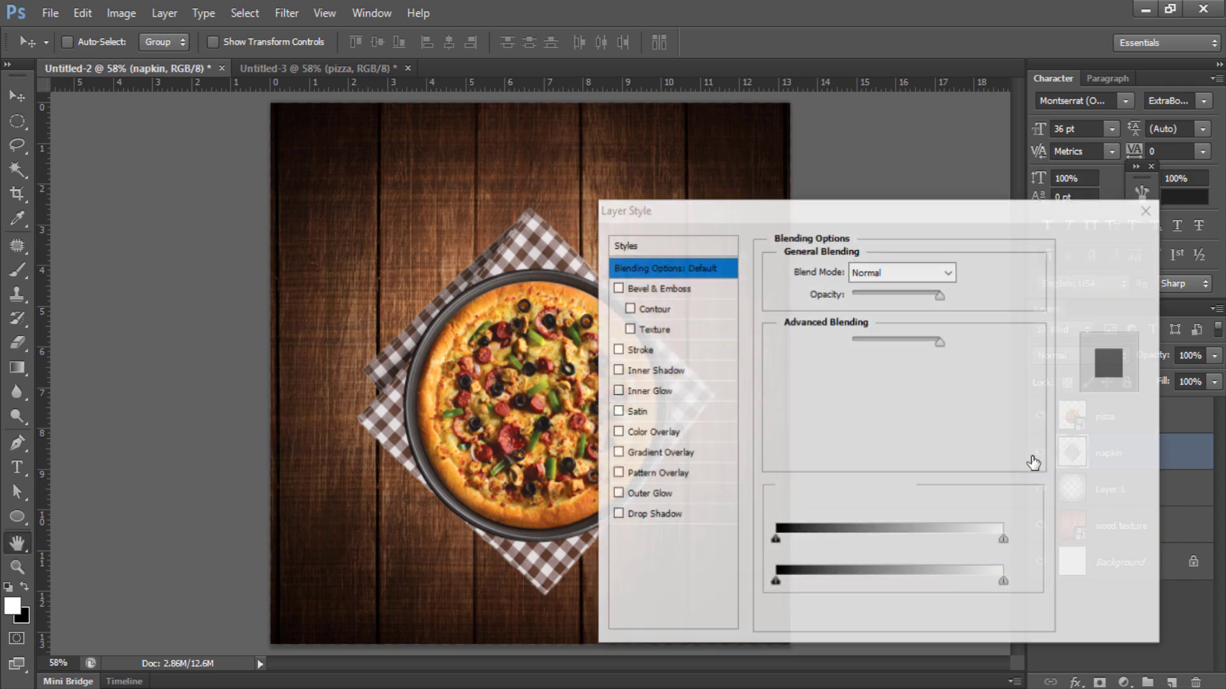
left_click_drag(660, 204, 793, 84)
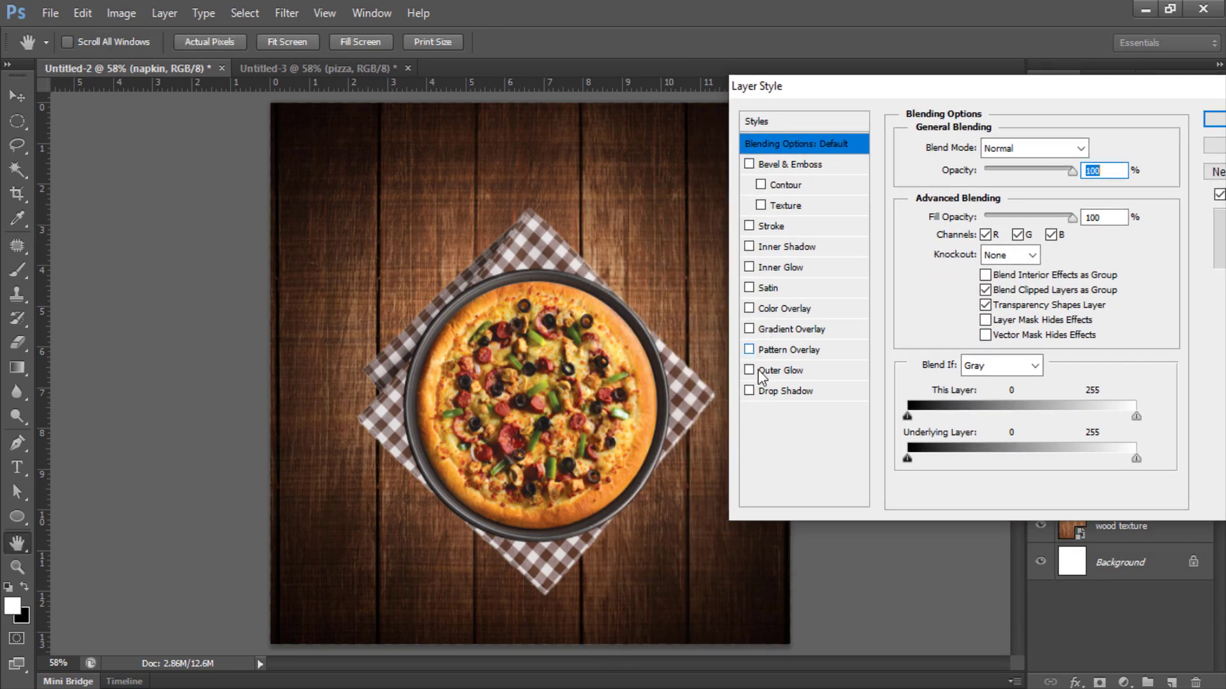
left_click(786, 390)
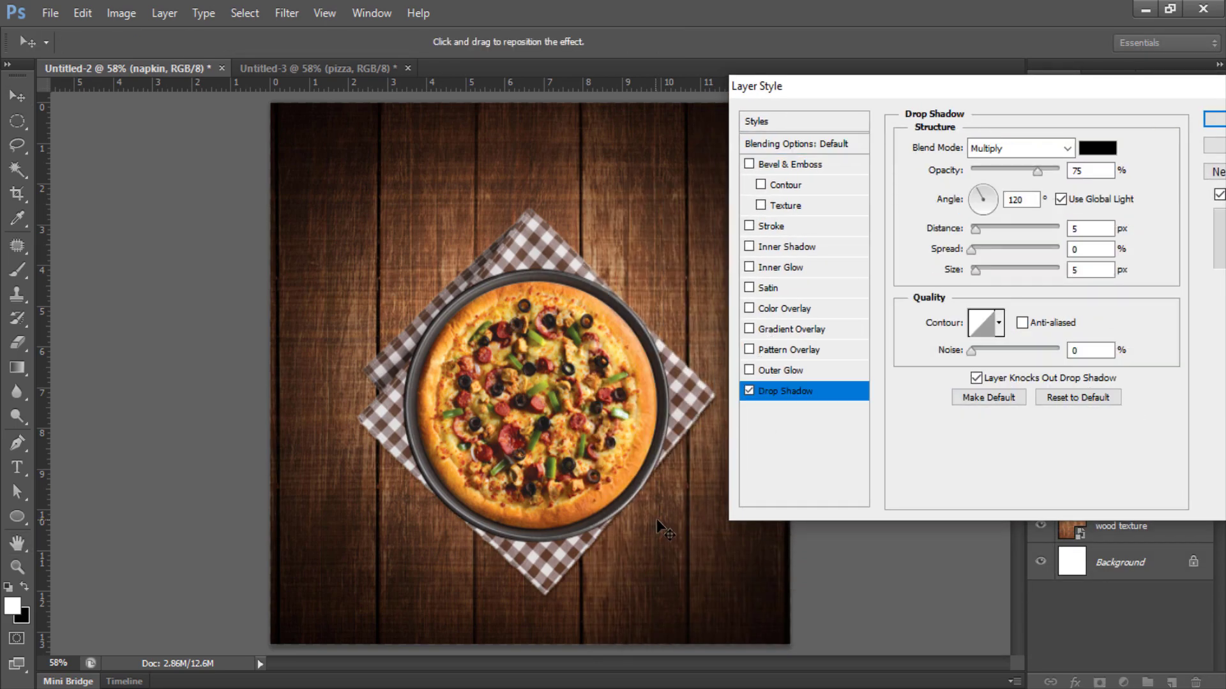
left_click_drag(656, 519, 655, 522)
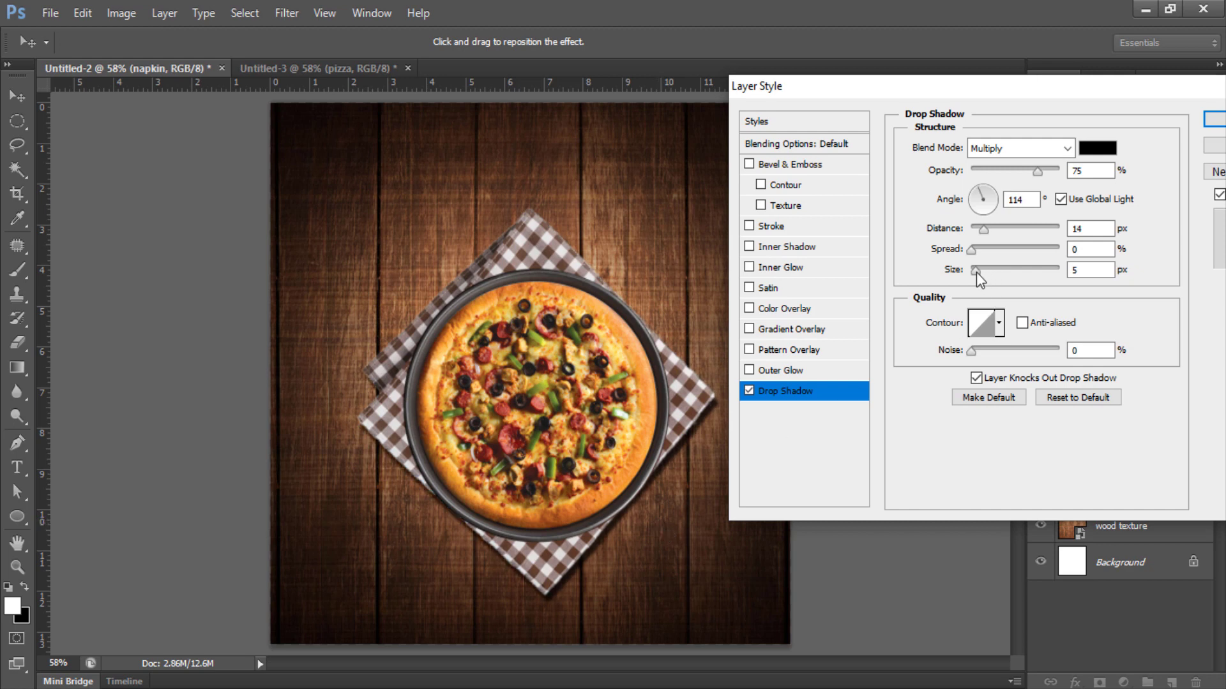
left_click_drag(975, 272, 986, 276)
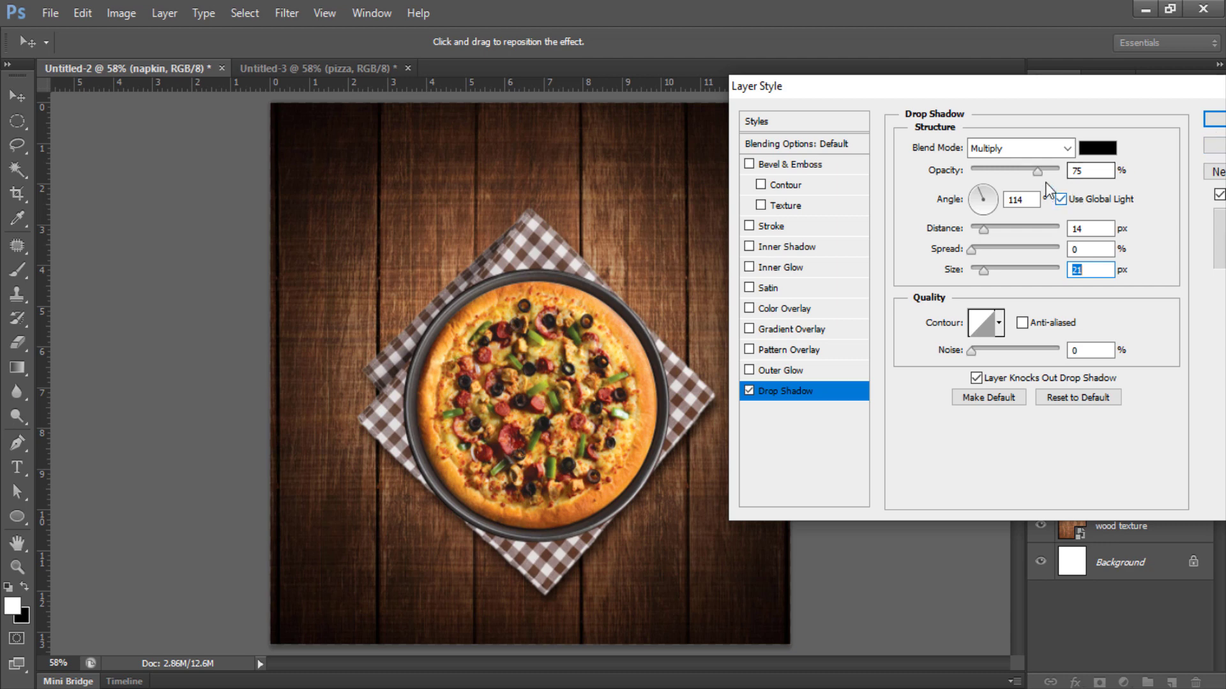
left_click(984, 227)
key("Tab")
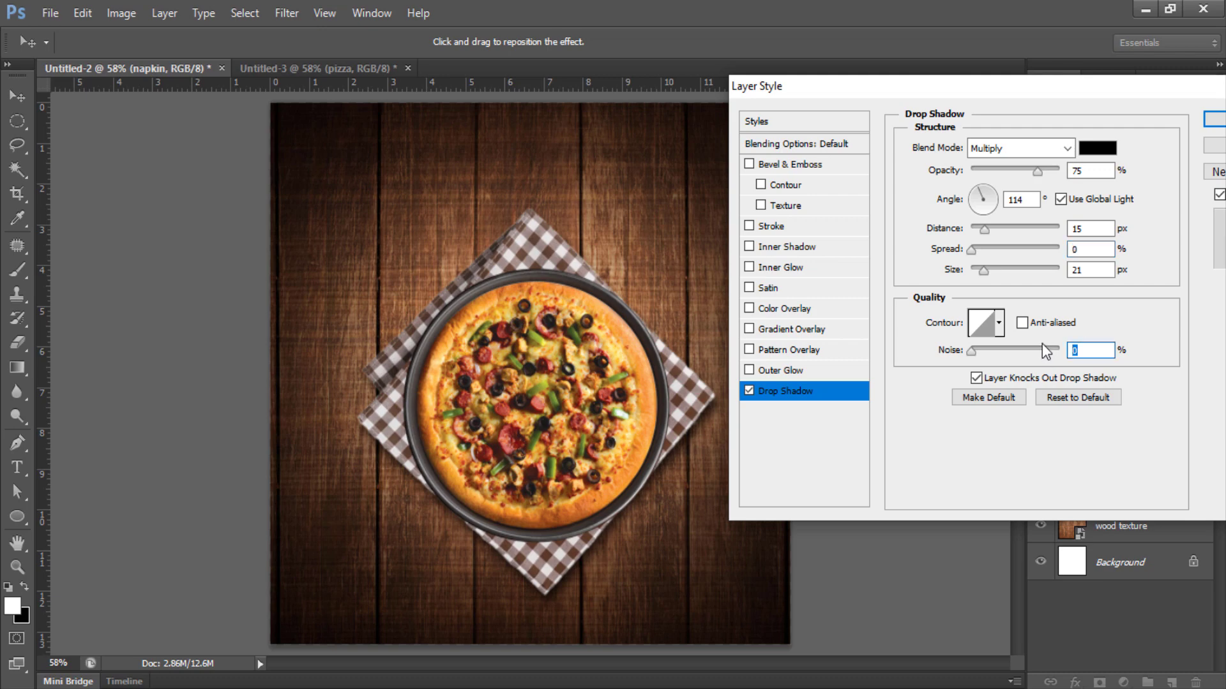
left_click(1216, 119)
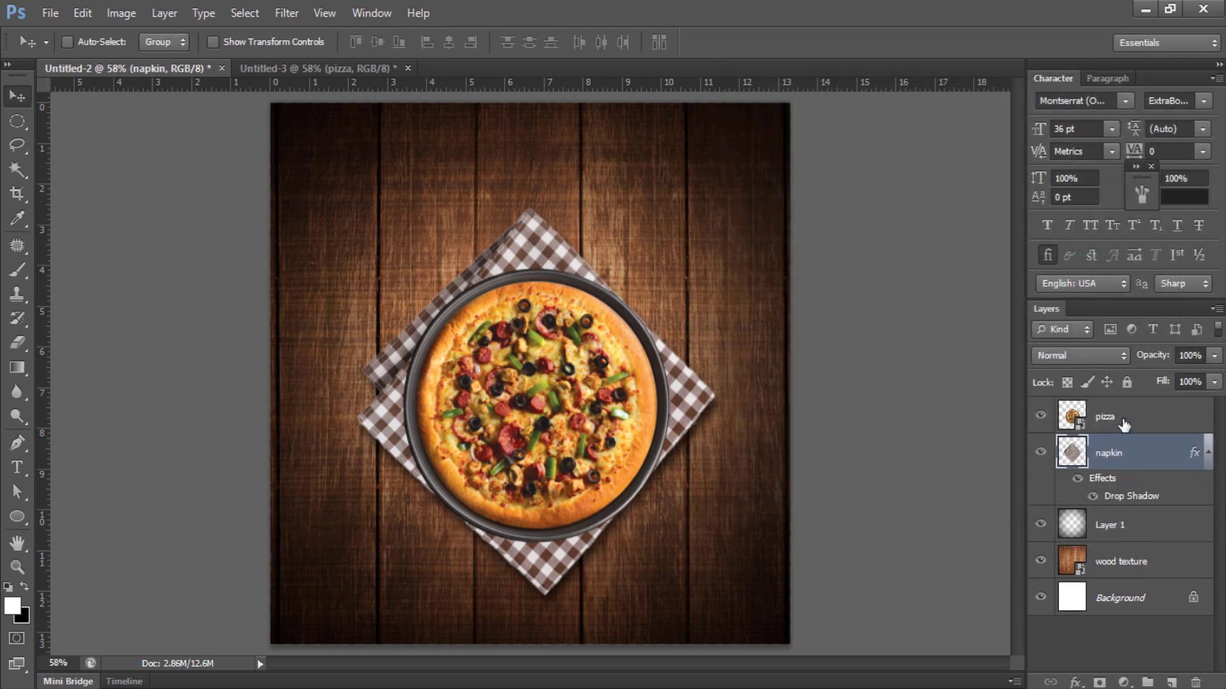
Alt-drag the napkin's Drop Shadow effect onto the pizza layer.
left_click(1142, 436)
left_click_drag(1115, 485, 1117, 422)
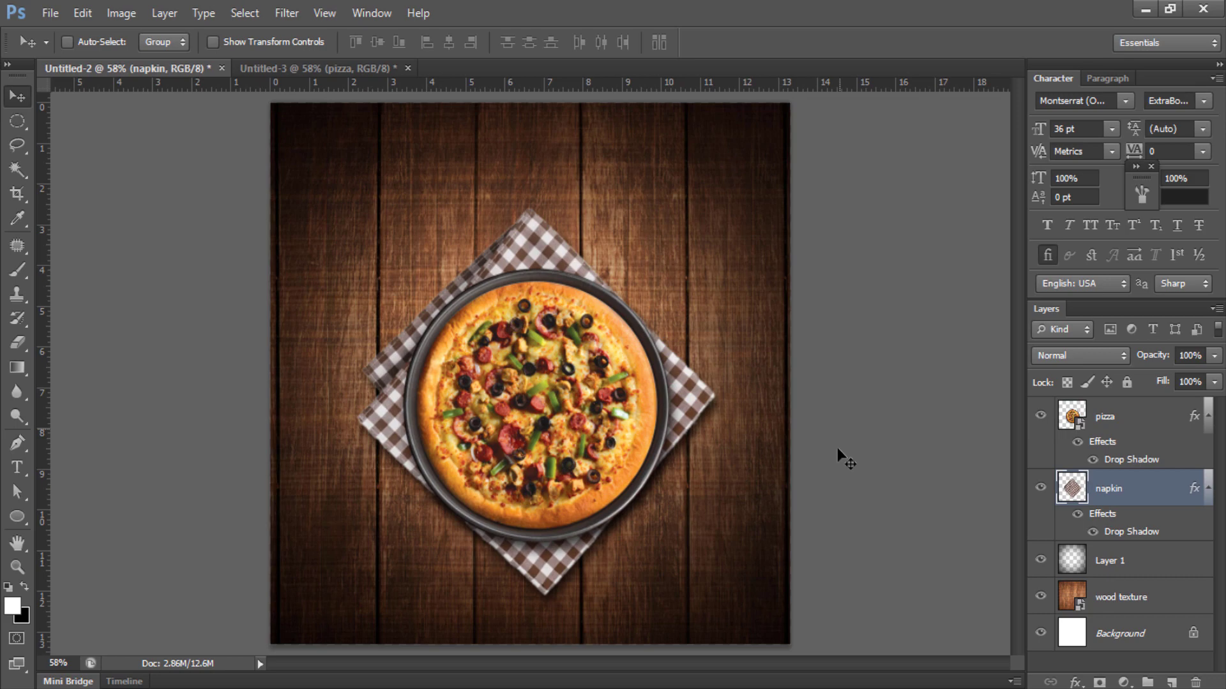
Bring the tomato slice into the poster's top right and rotate it.
left_click(351, 68)
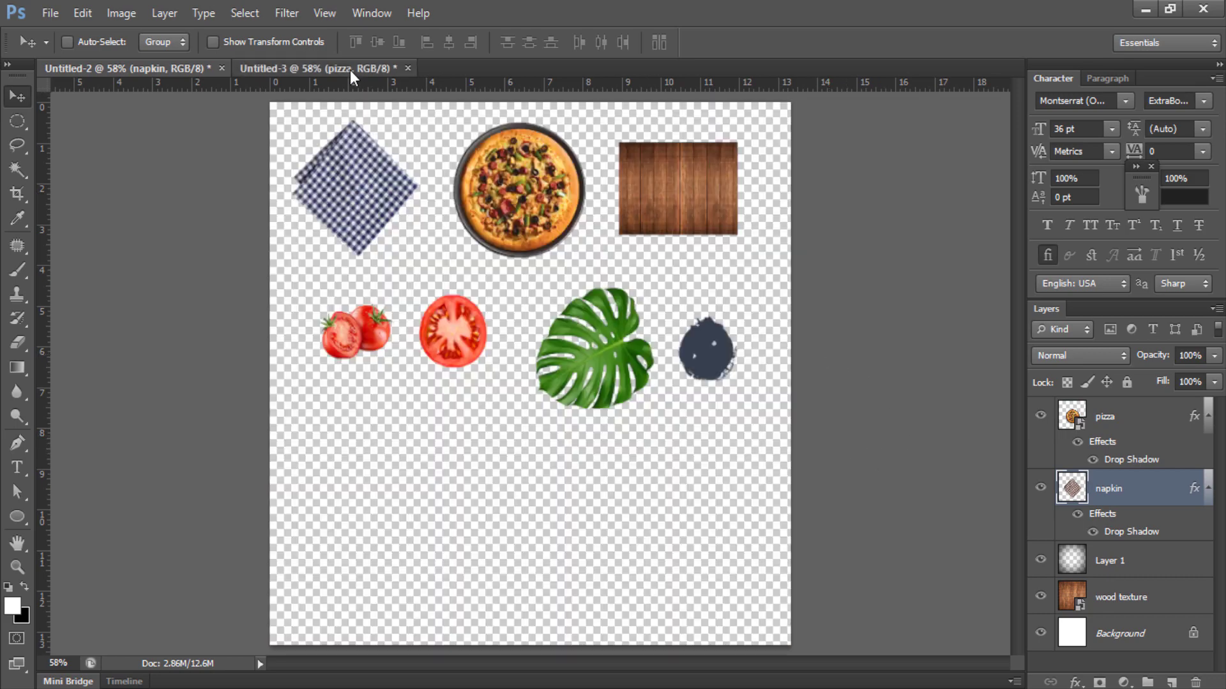
right_click(457, 342)
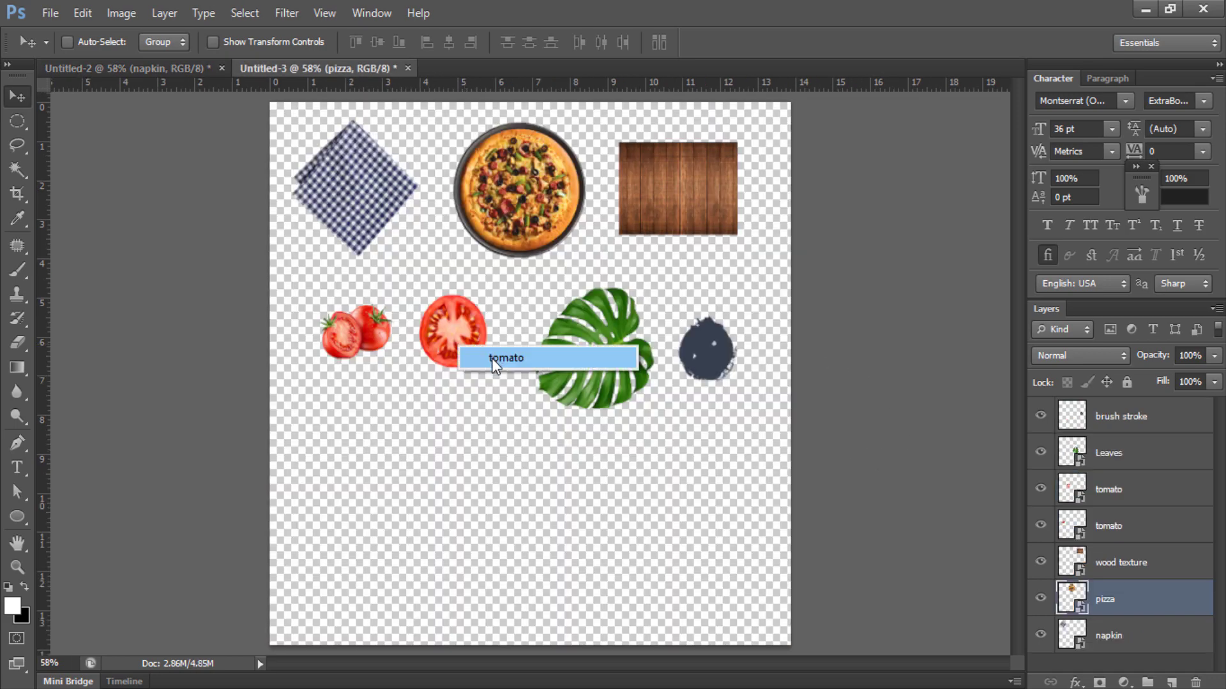
left_click(491, 358)
left_click_drag(458, 345, 679, 217)
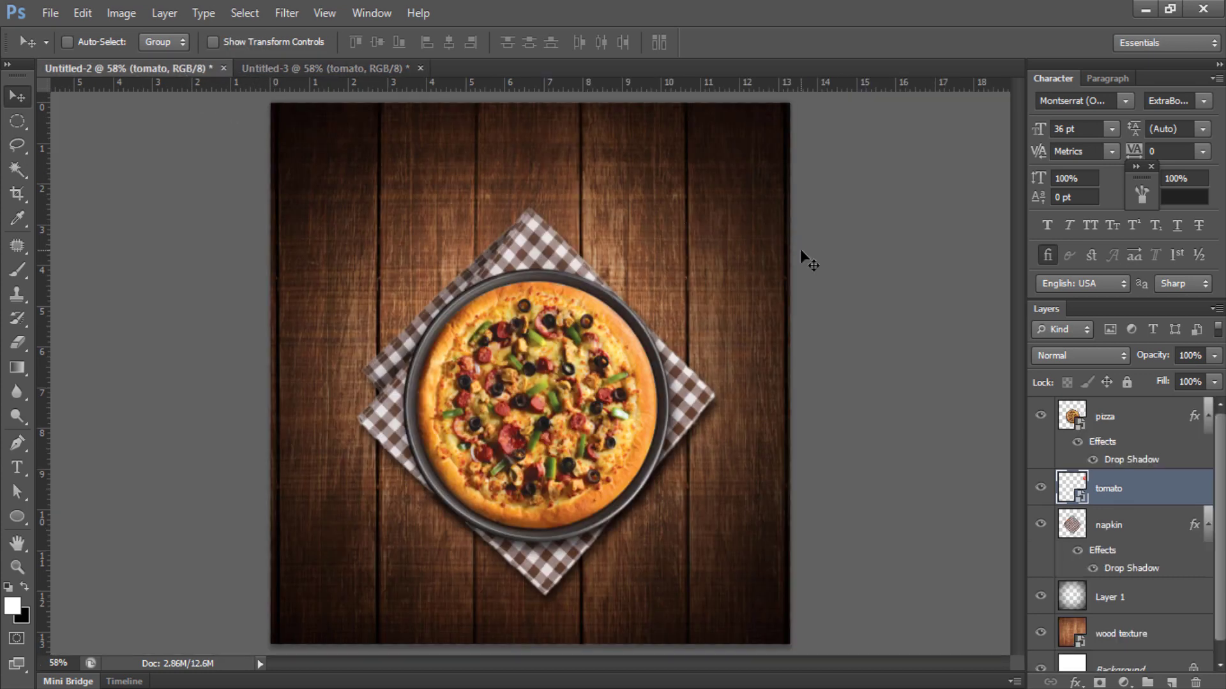
left_click_drag(775, 220, 799, 249)
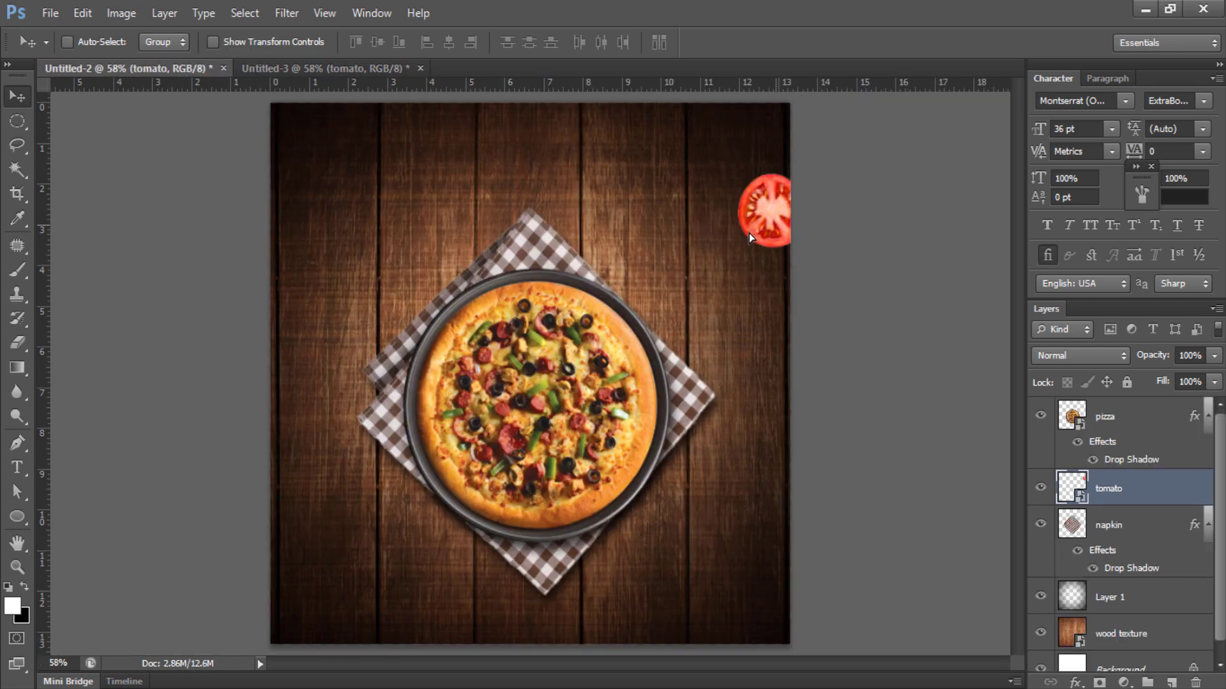
key("ctrl+t")
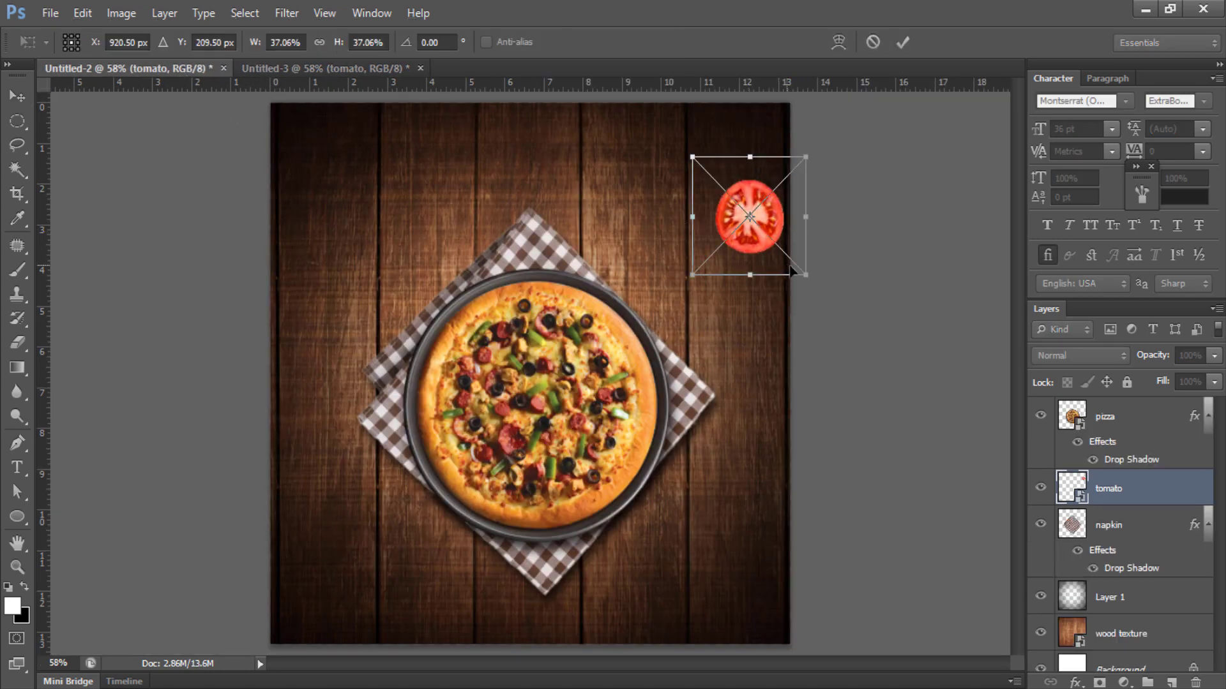
left_click_drag(818, 286, 830, 268)
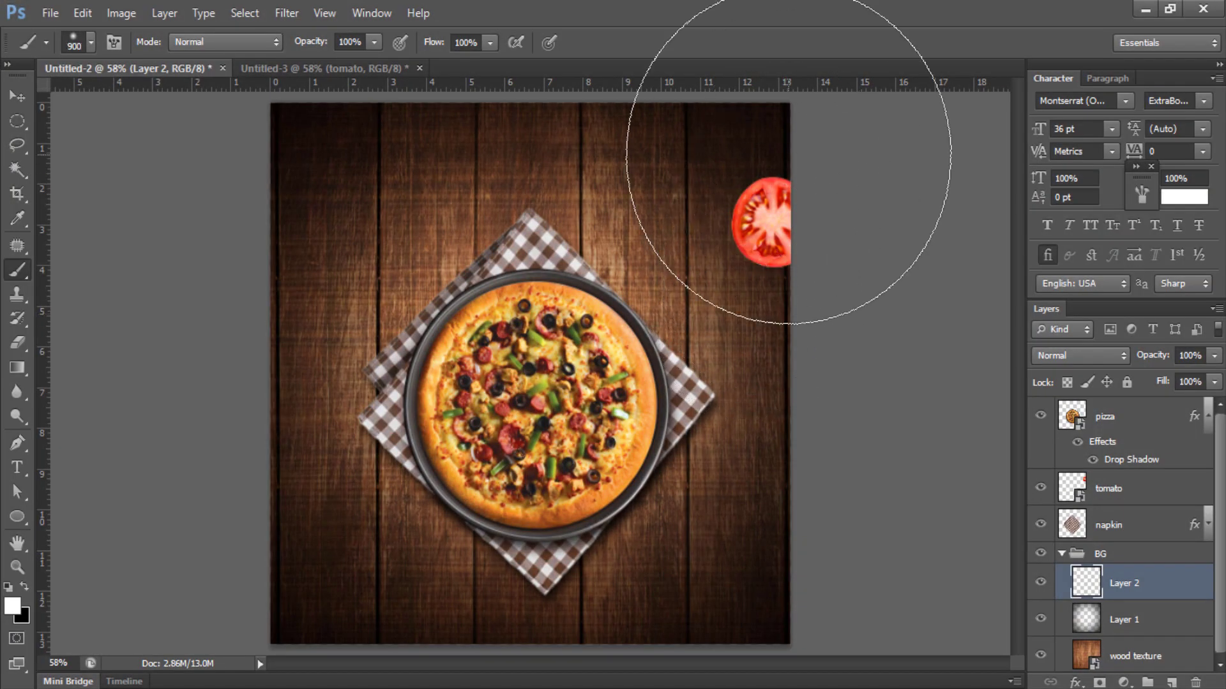
Paint soft white glows at the top right and along the lower-left edge.
scroll(792, 128, "down", 2)
key("bracketright")
key("bracketright")
left_click(719, 182)
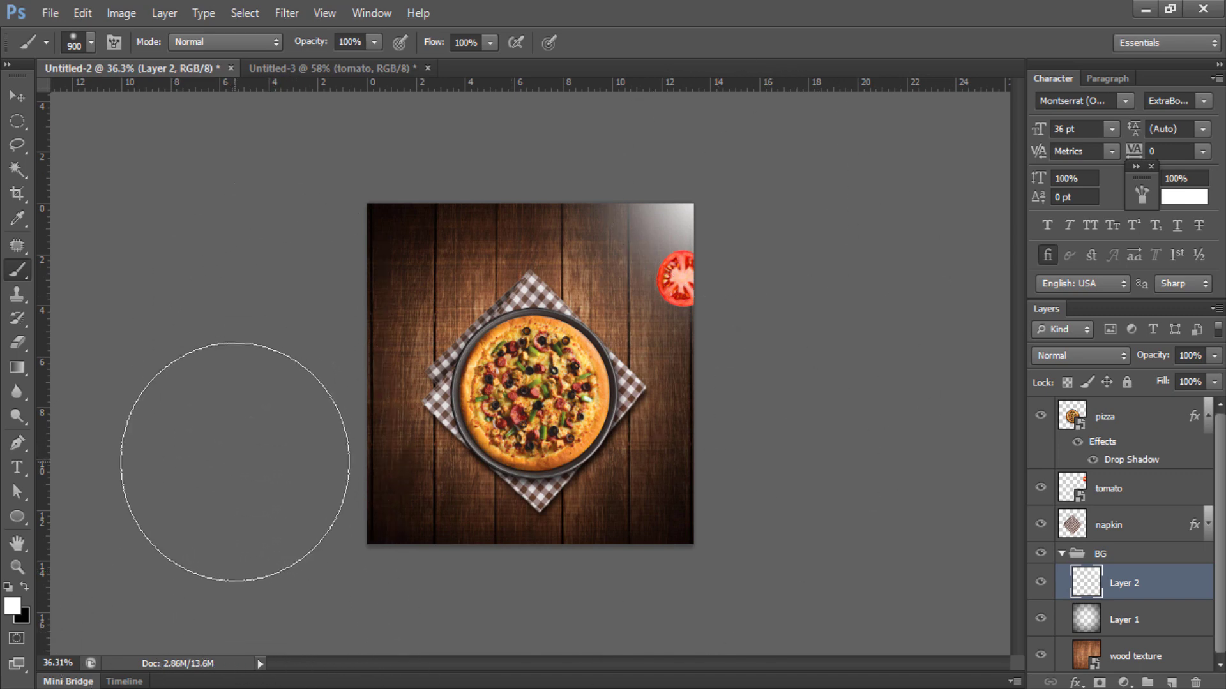
left_click_drag(268, 473, 293, 562)
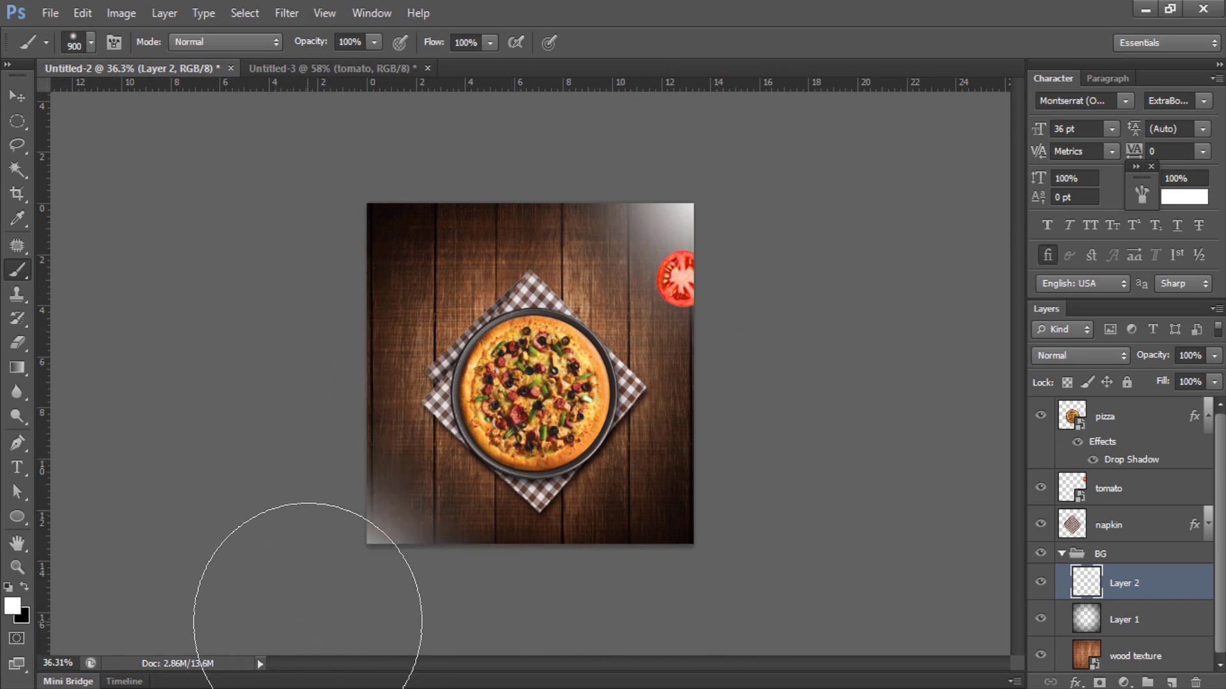
left_click(16, 101)
key("ctrl+plus")
key("ctrl+plus")
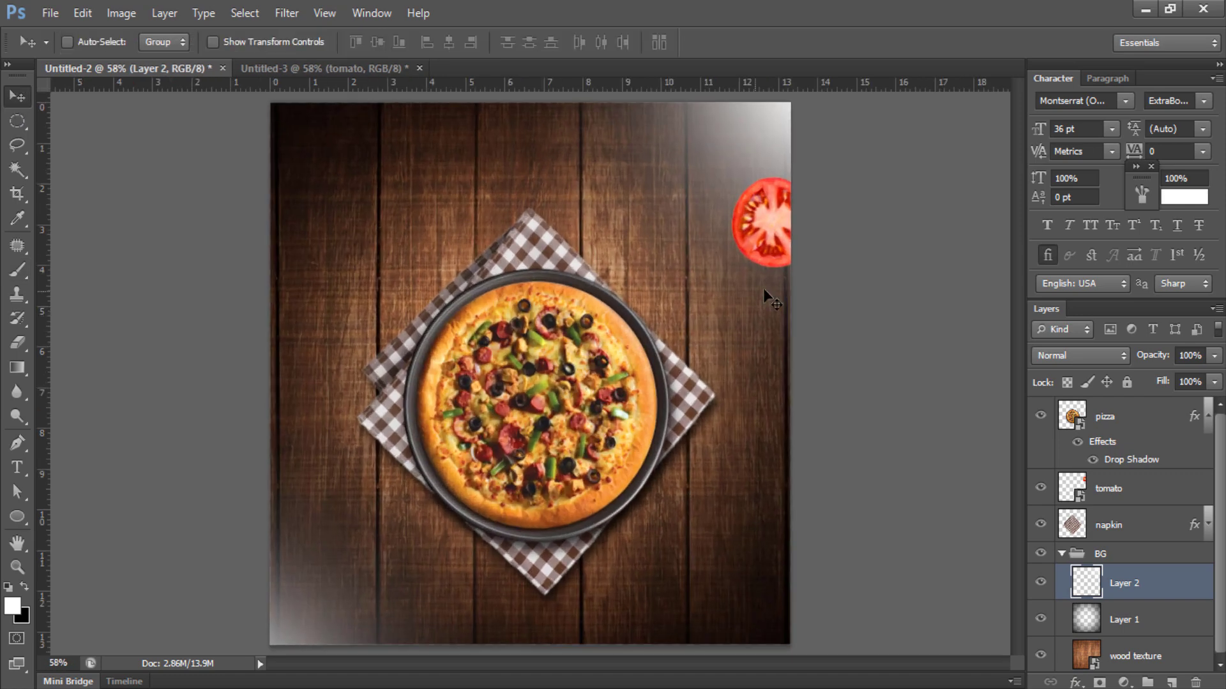
Try Overlay and Multiply, keep the glow layer Normal, lower its opacity, and collapse BG.
left_click(1062, 358)
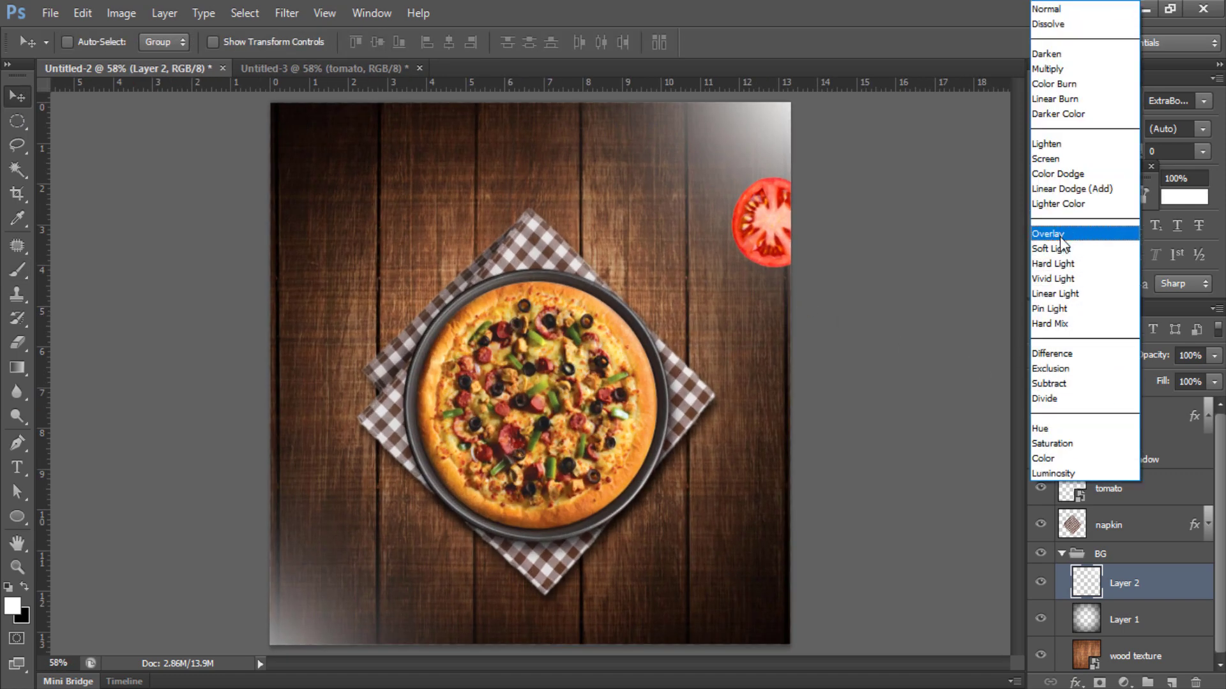
left_click(1060, 234)
left_click(1089, 355)
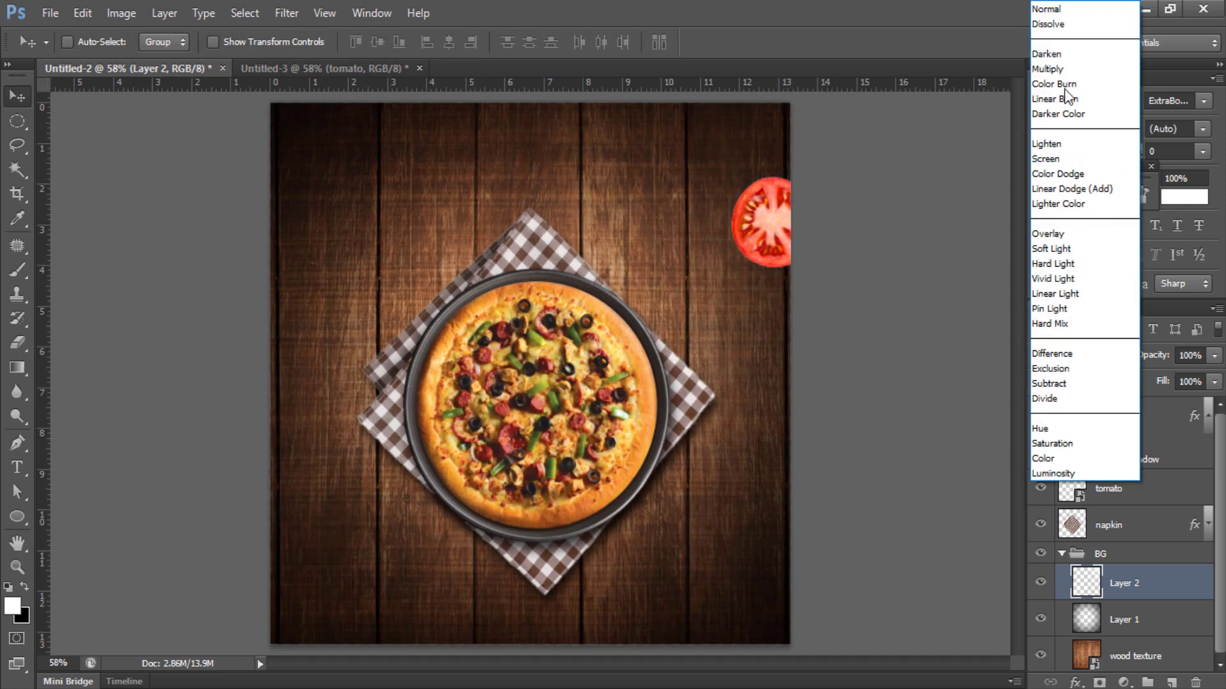
left_click(1066, 69)
left_click(1079, 355)
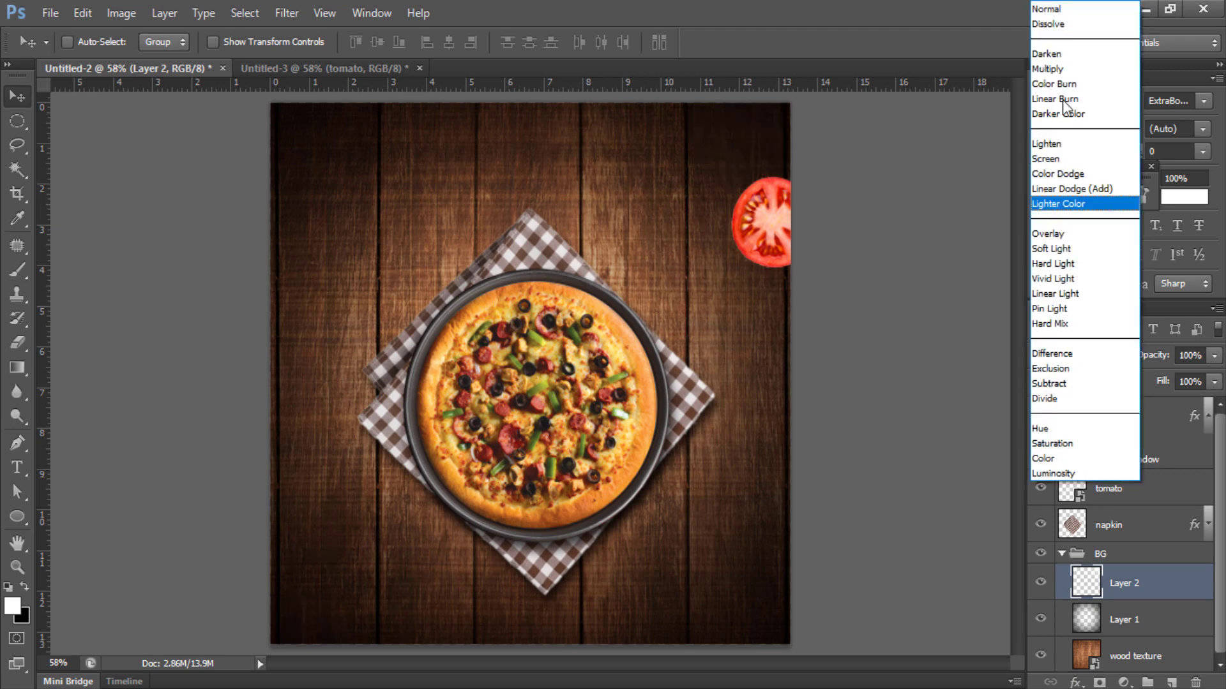
left_click(1061, 9)
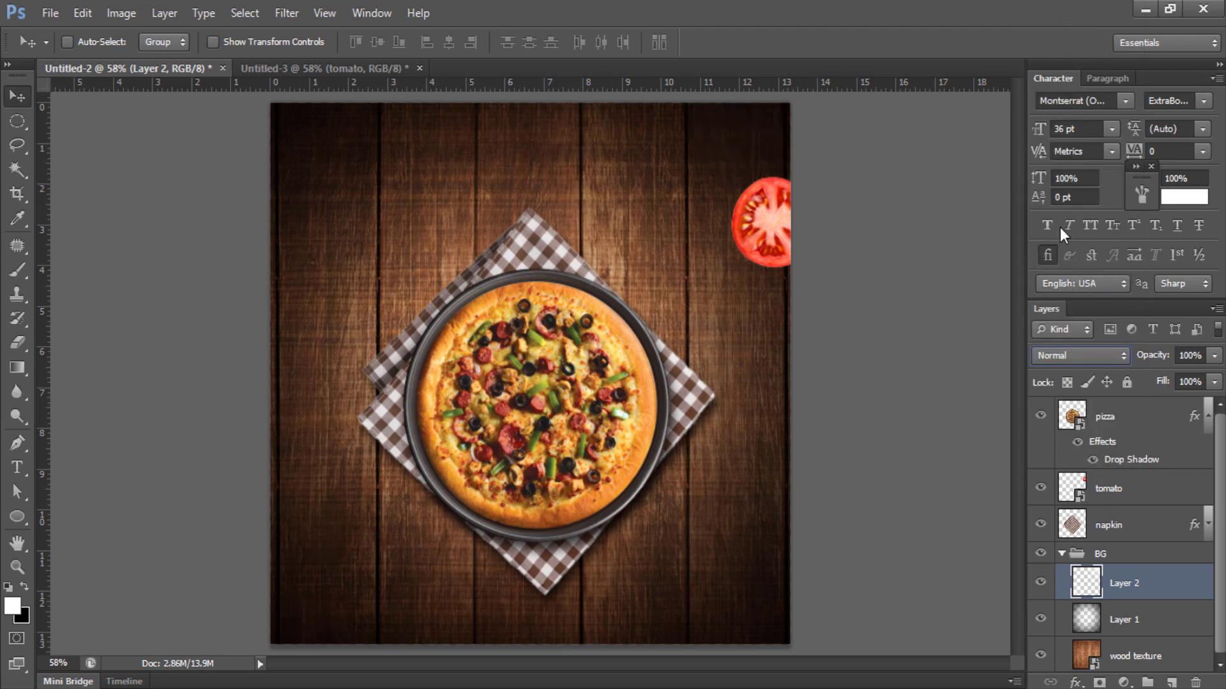
left_click(1149, 356)
left_click_drag(1161, 361, 1112, 373)
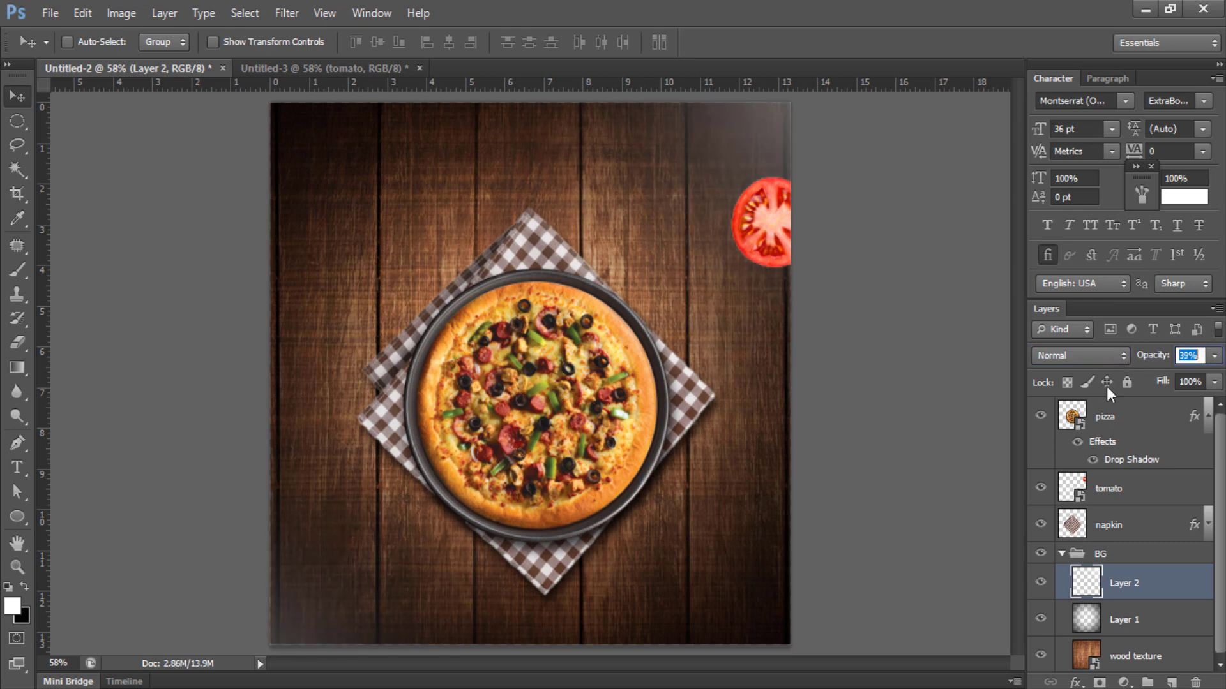
left_click(1061, 554)
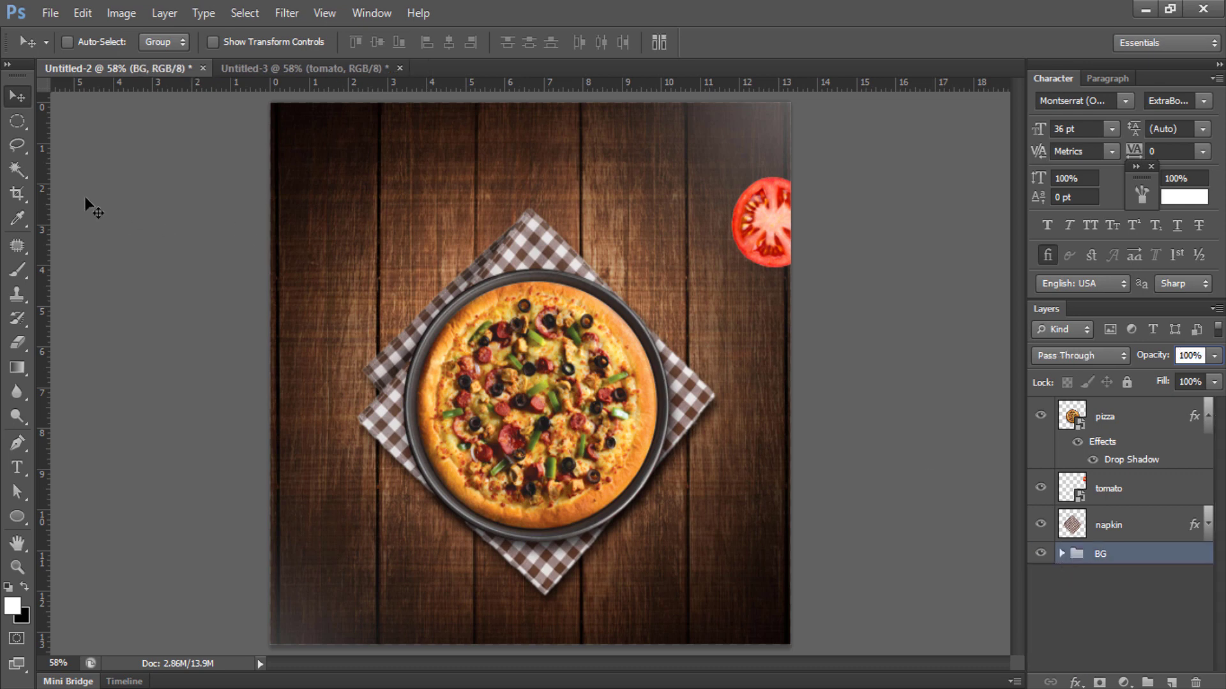
Stack the tomato above the pizza and group pizza and napkin as 'Pizza'.
left_click(1158, 498)
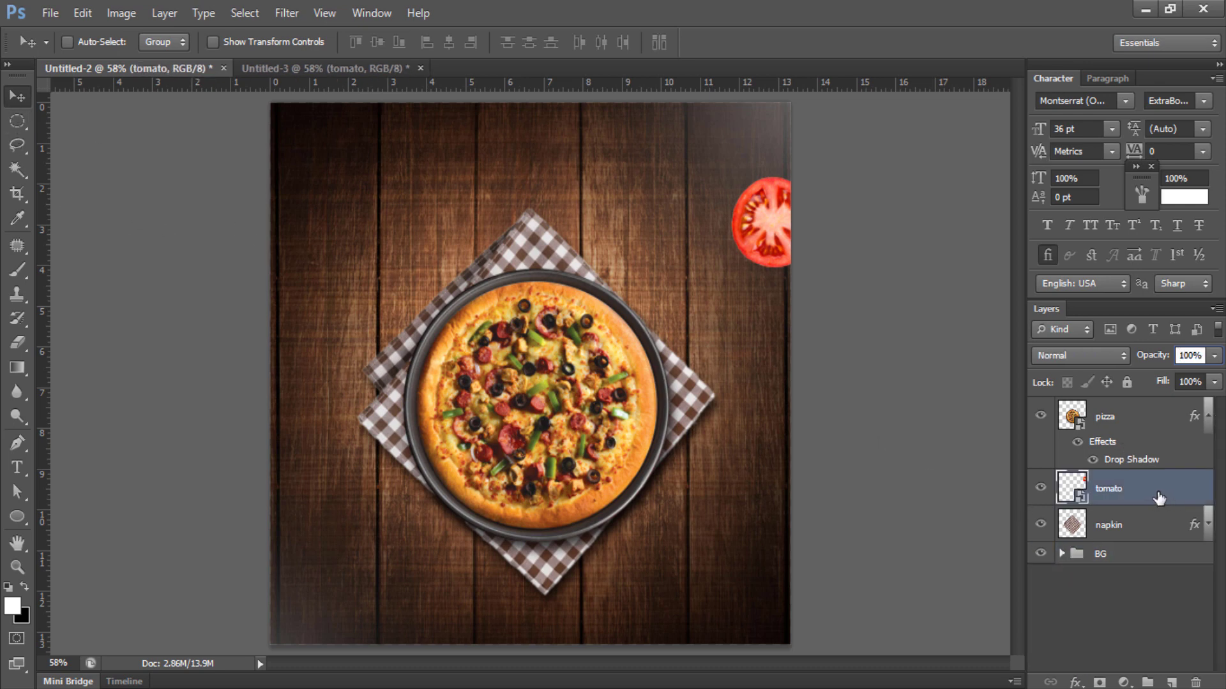
left_click_drag(1159, 498, 1142, 409)
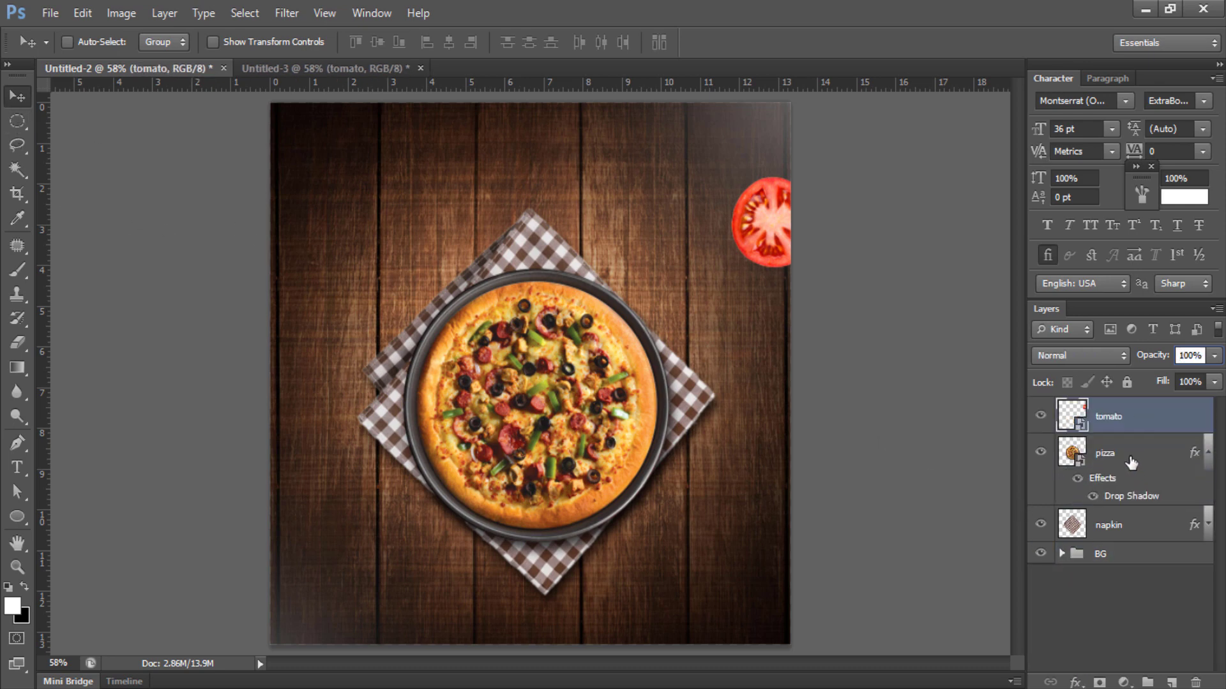
left_click(1130, 458)
left_click(1130, 536, "ctrl")
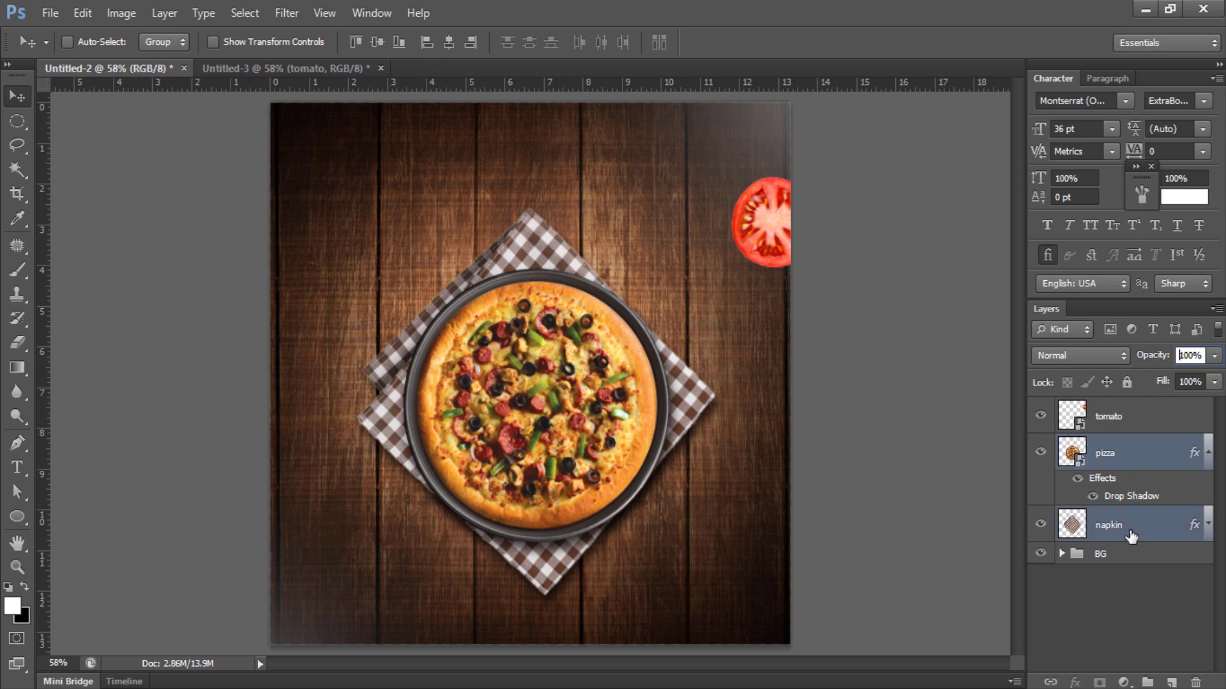
key("ctrl+g")
double_click(1109, 446)
type("Pizza")
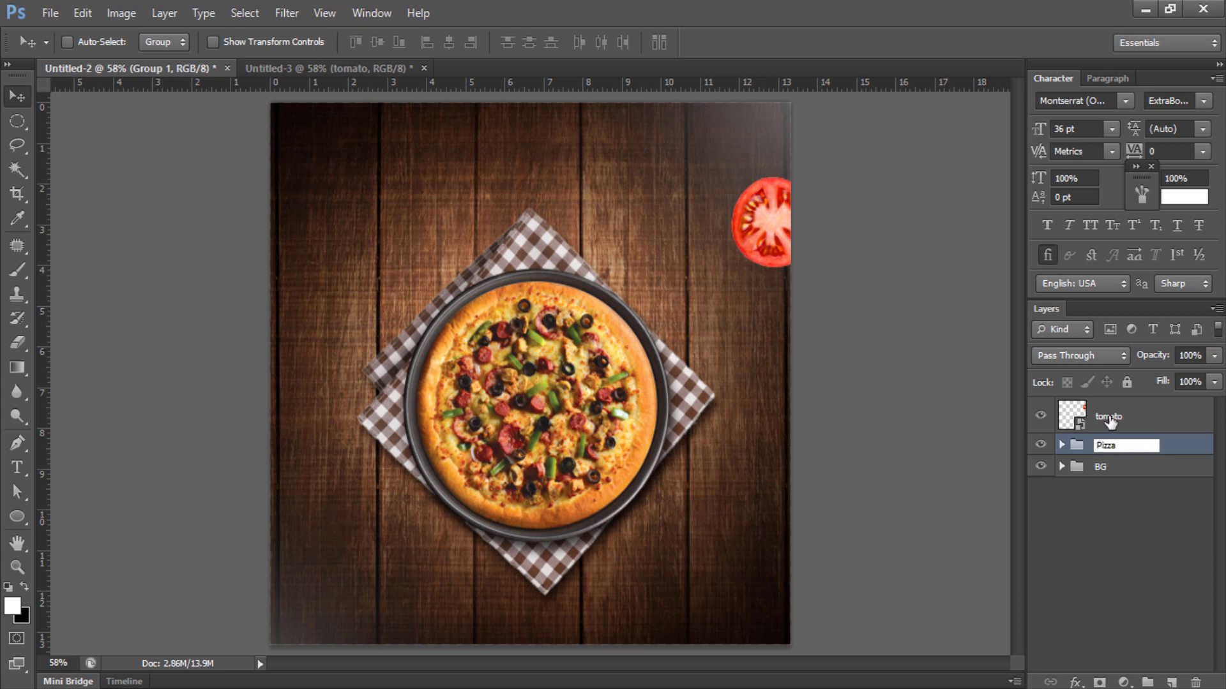
key("Return")
Expand the BG group to check Layer 1 and Layer 2, then collapse it.
left_click(1111, 421)
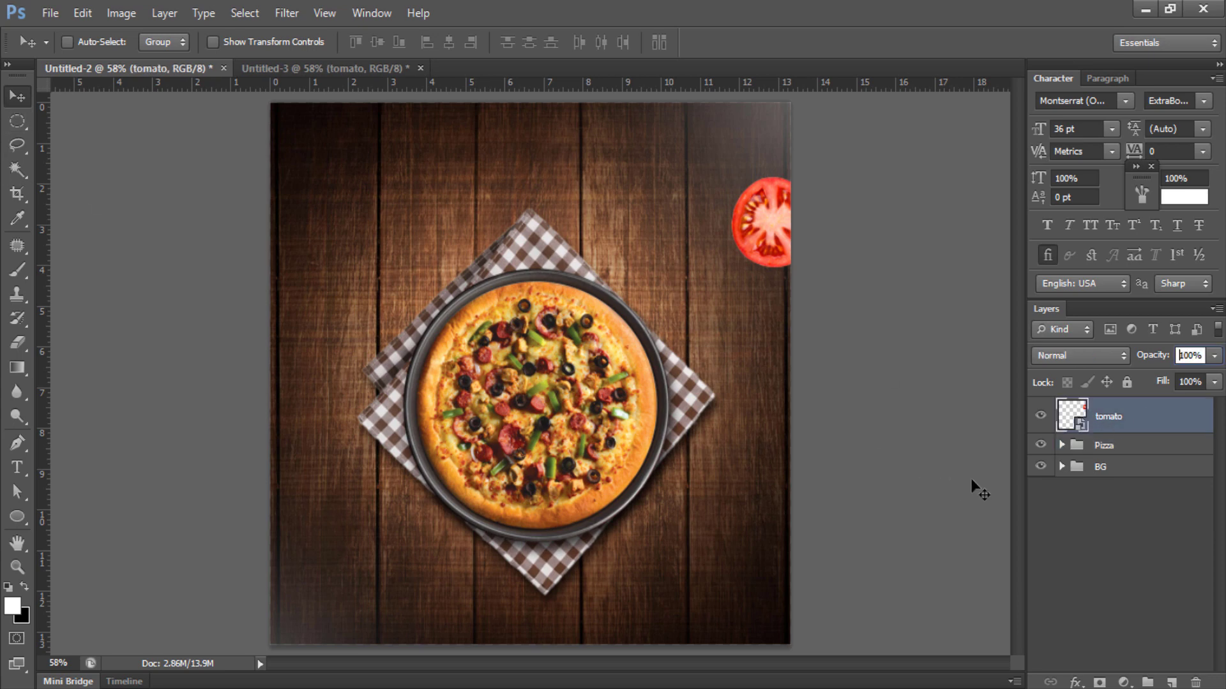
left_click(1063, 467)
left_click(1134, 536)
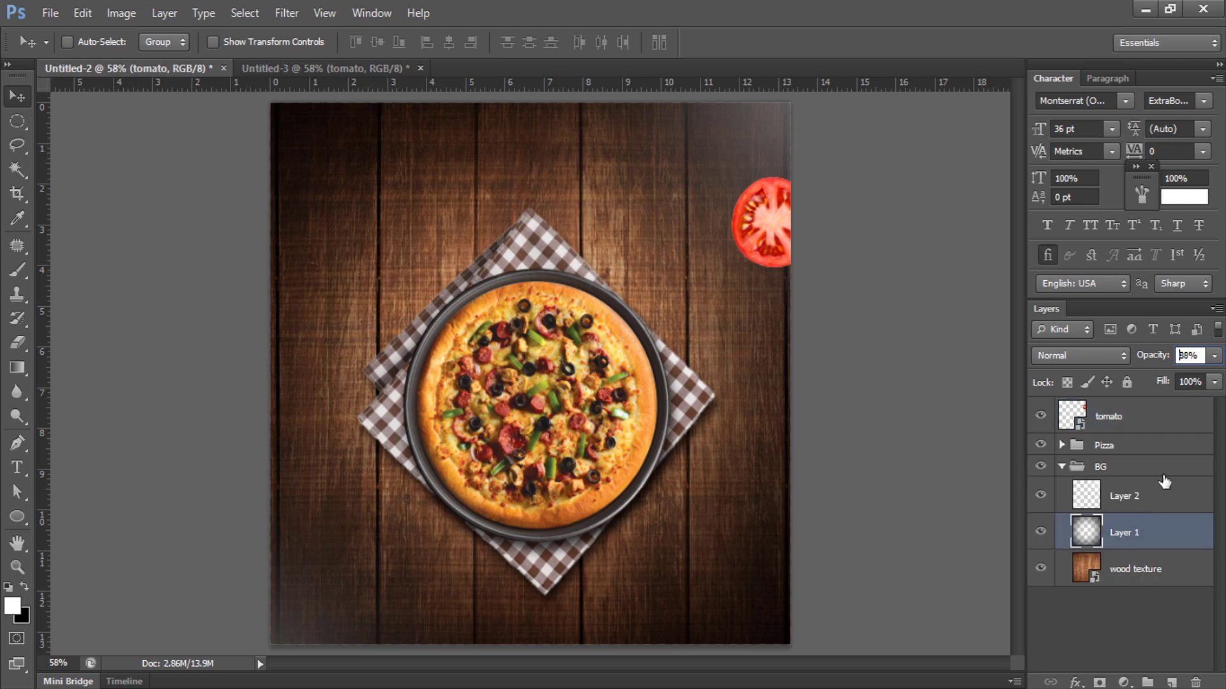
left_click(1148, 495)
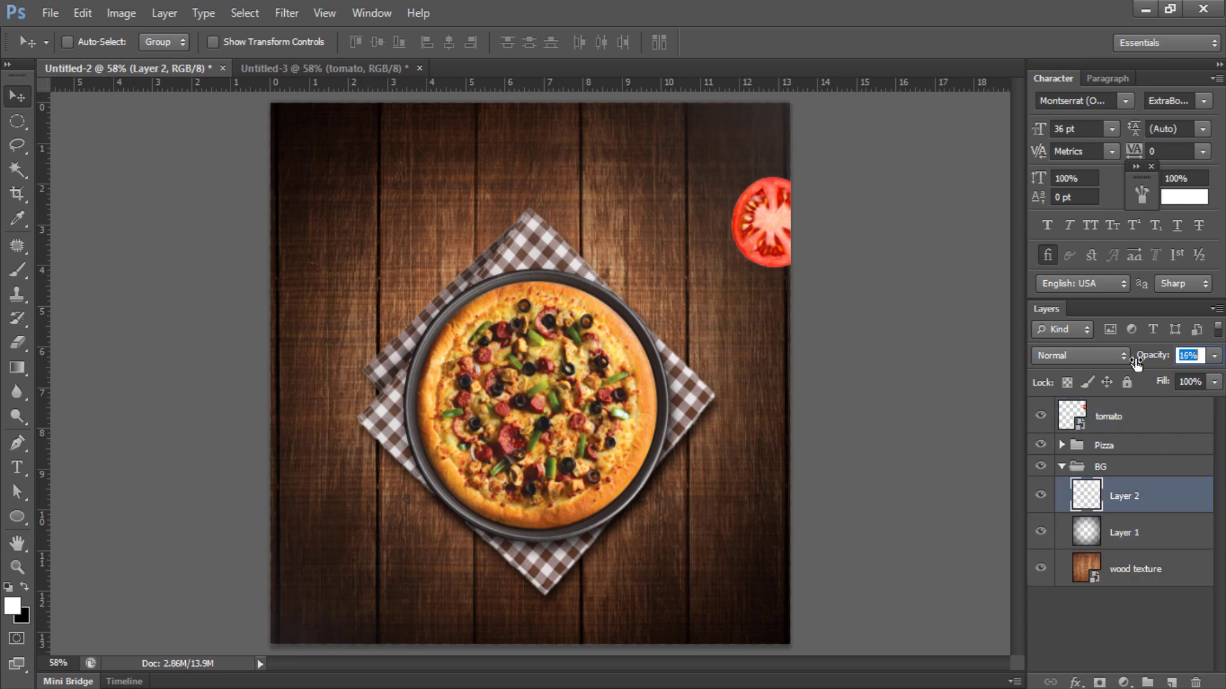
left_click(1065, 470)
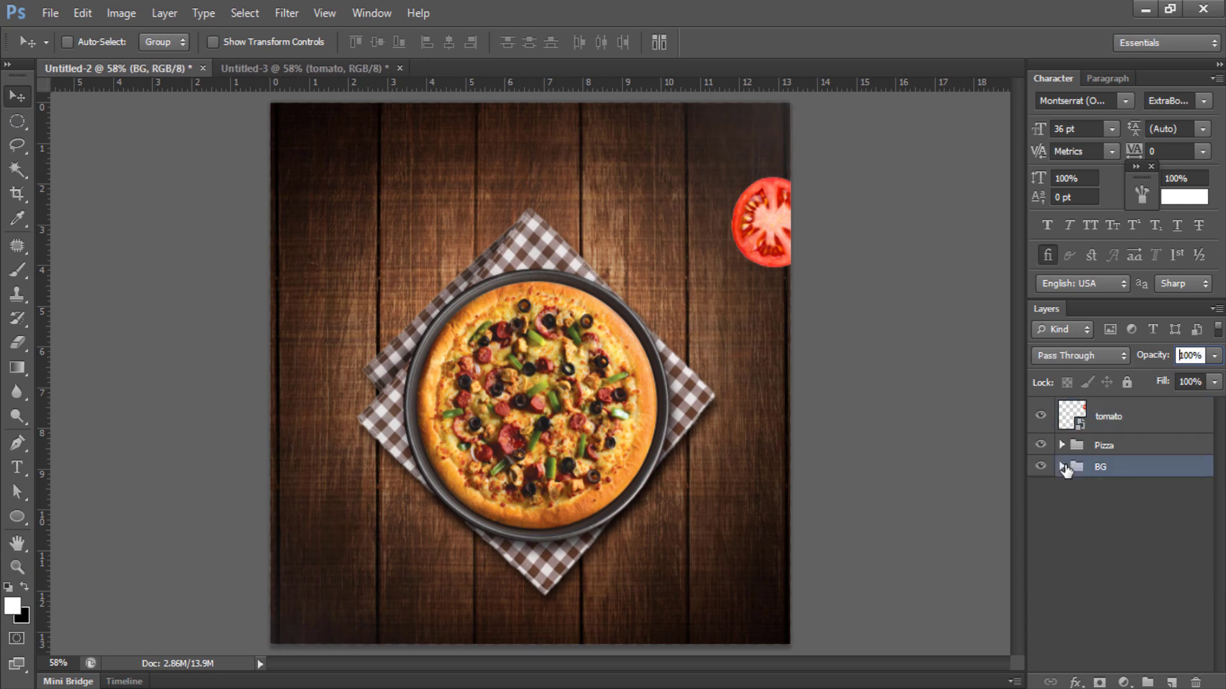
left_click(1104, 428)
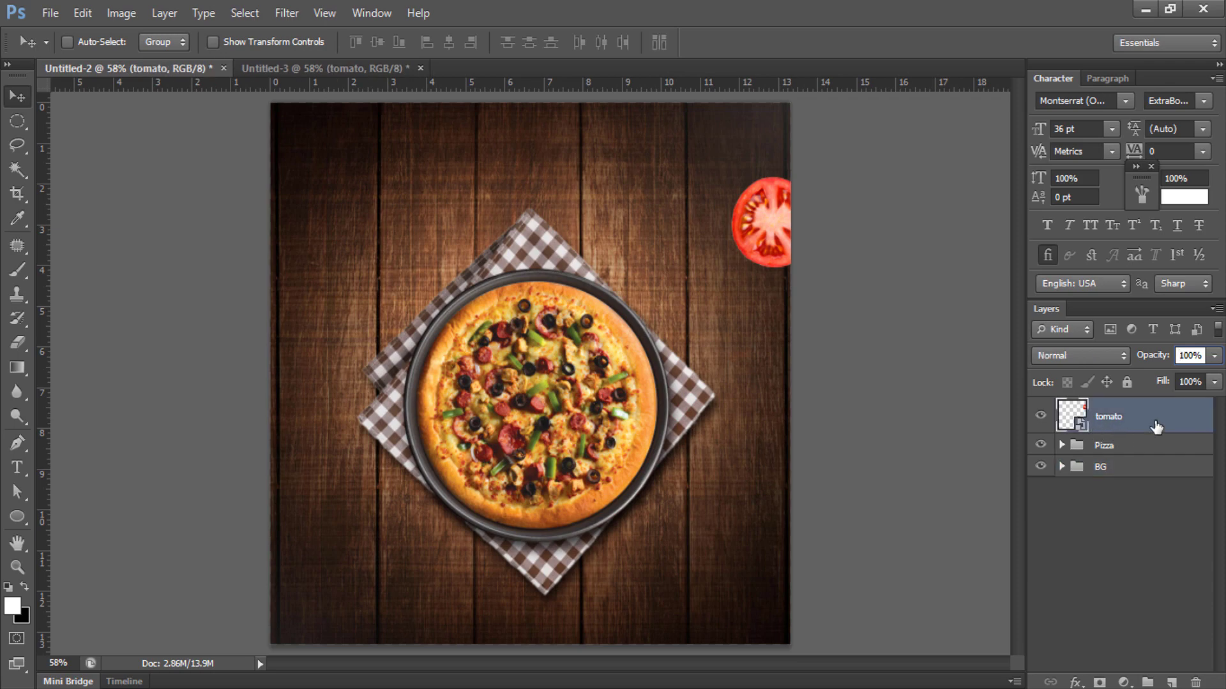
Give the tomato a Drop Shadow without Global Light: 102°, 11 px distance, 87% opacity, 38 px size.
double_click(1142, 423)
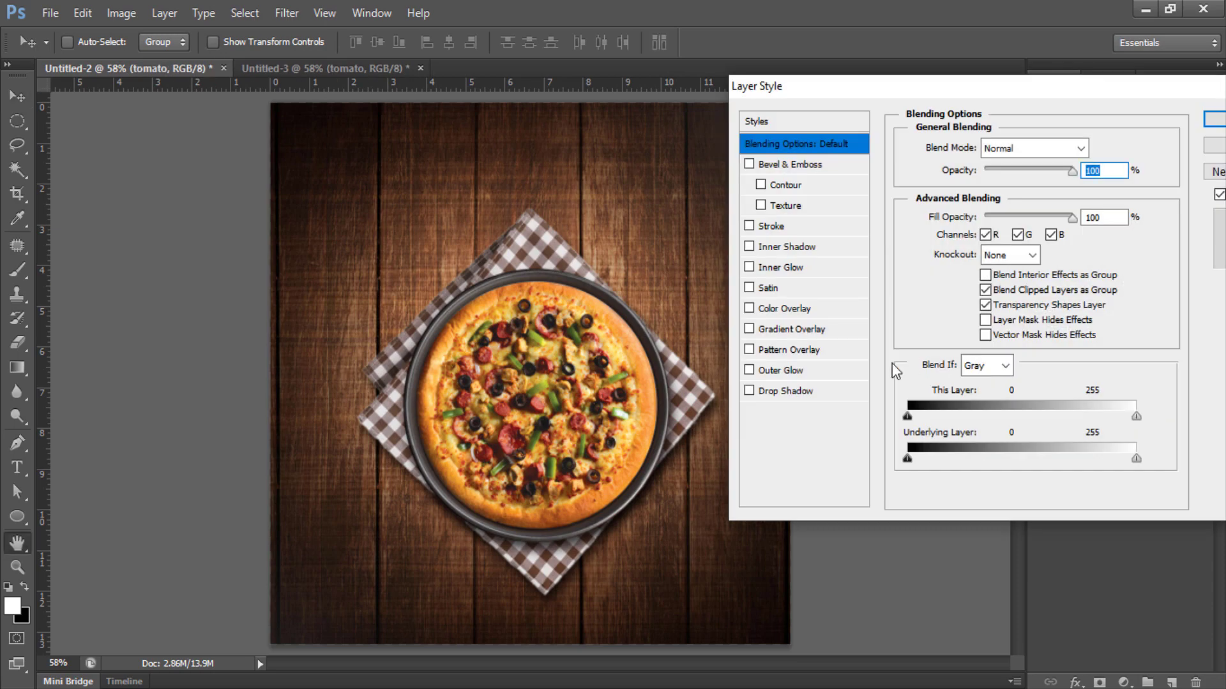
left_click_drag(843, 105, 181, 117)
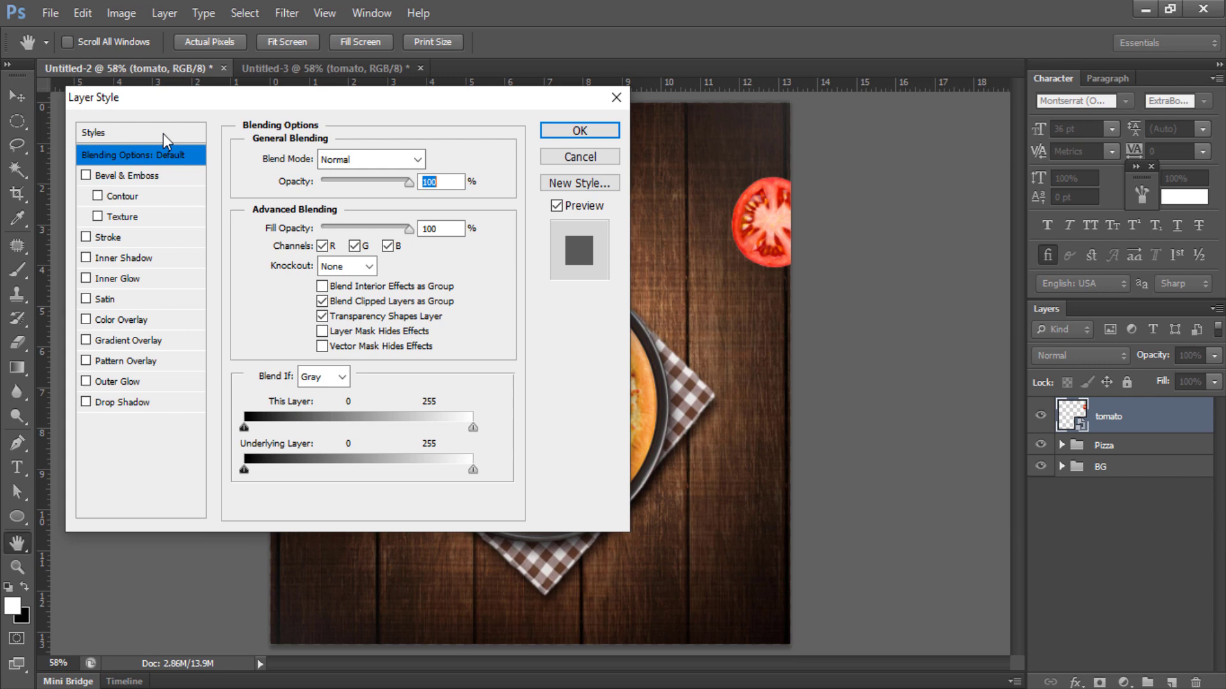
left_click(123, 403)
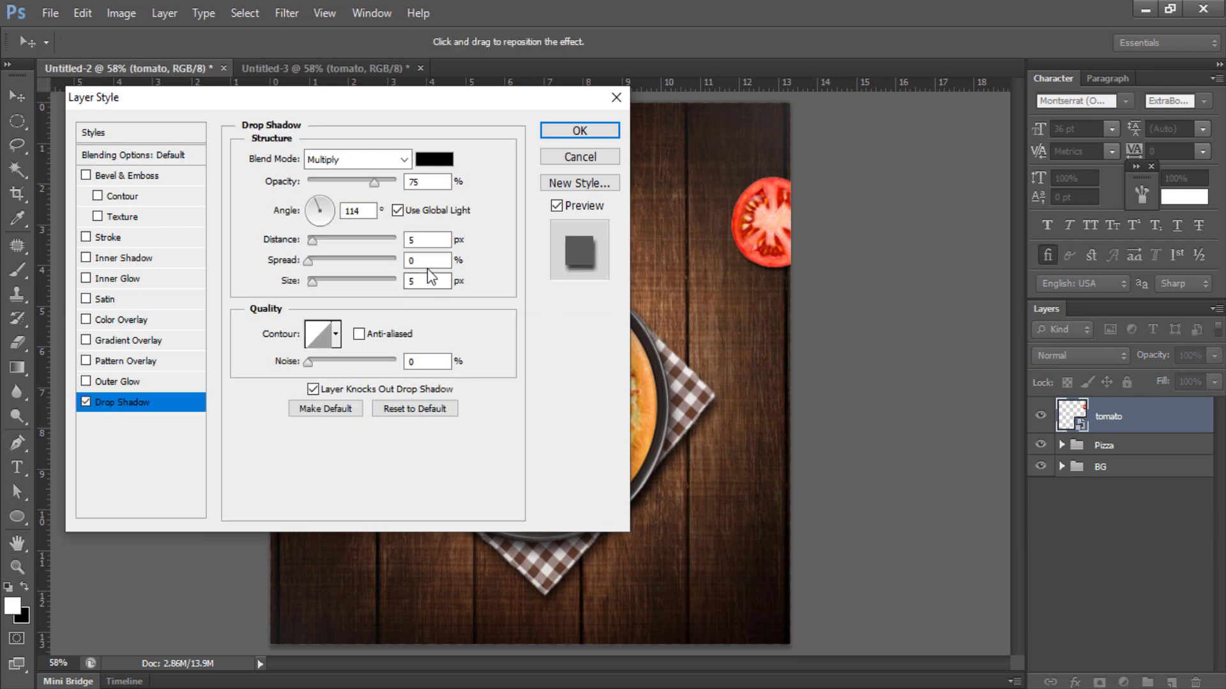
left_click(397, 210)
left_click_drag(753, 272, 754, 277)
left_click_drag(316, 285, 322, 283)
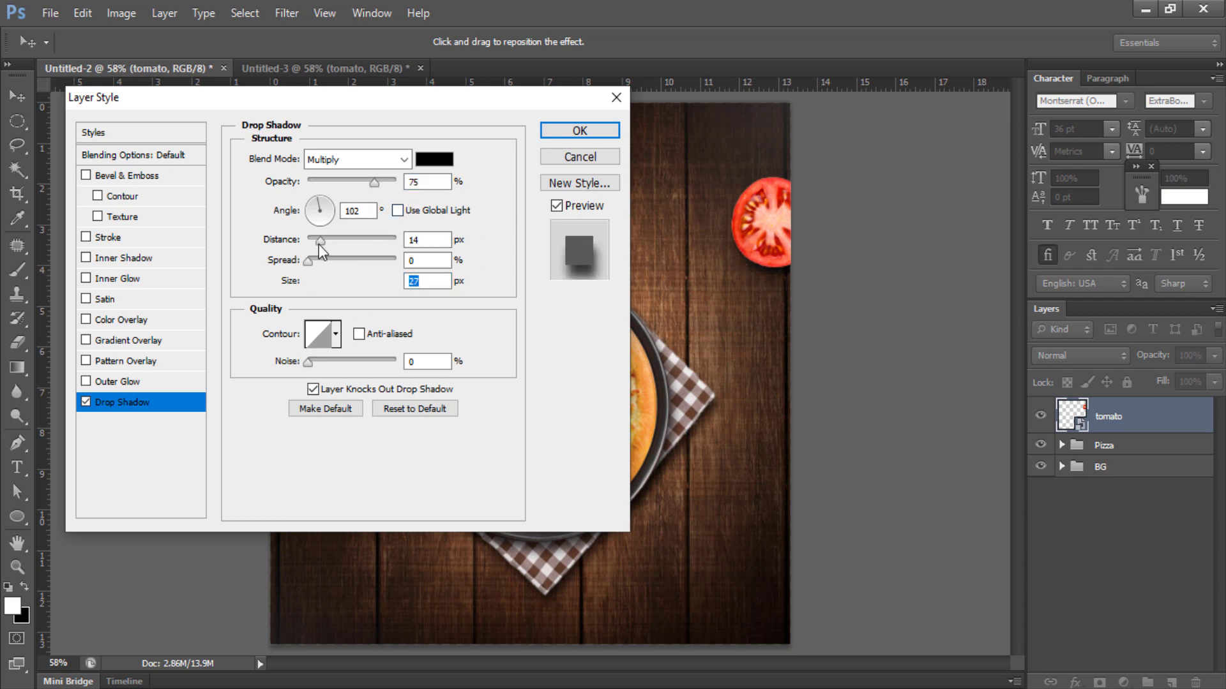
left_click_drag(319, 243, 317, 243)
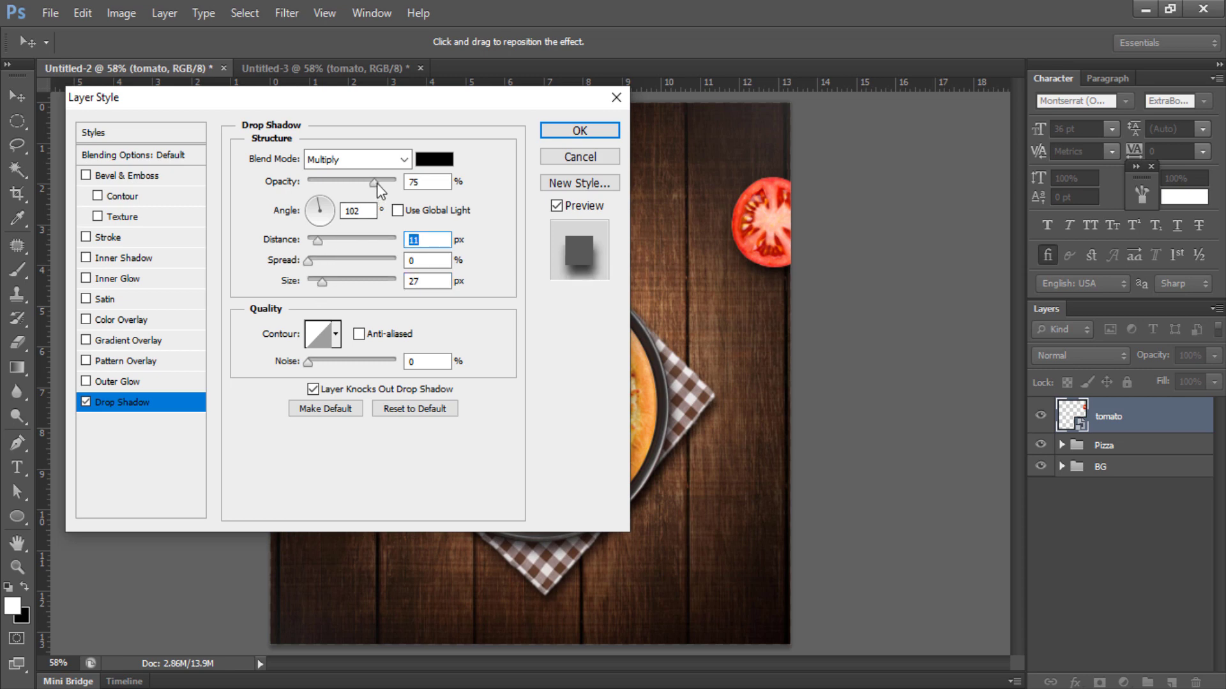
left_click_drag(376, 182, 384, 184)
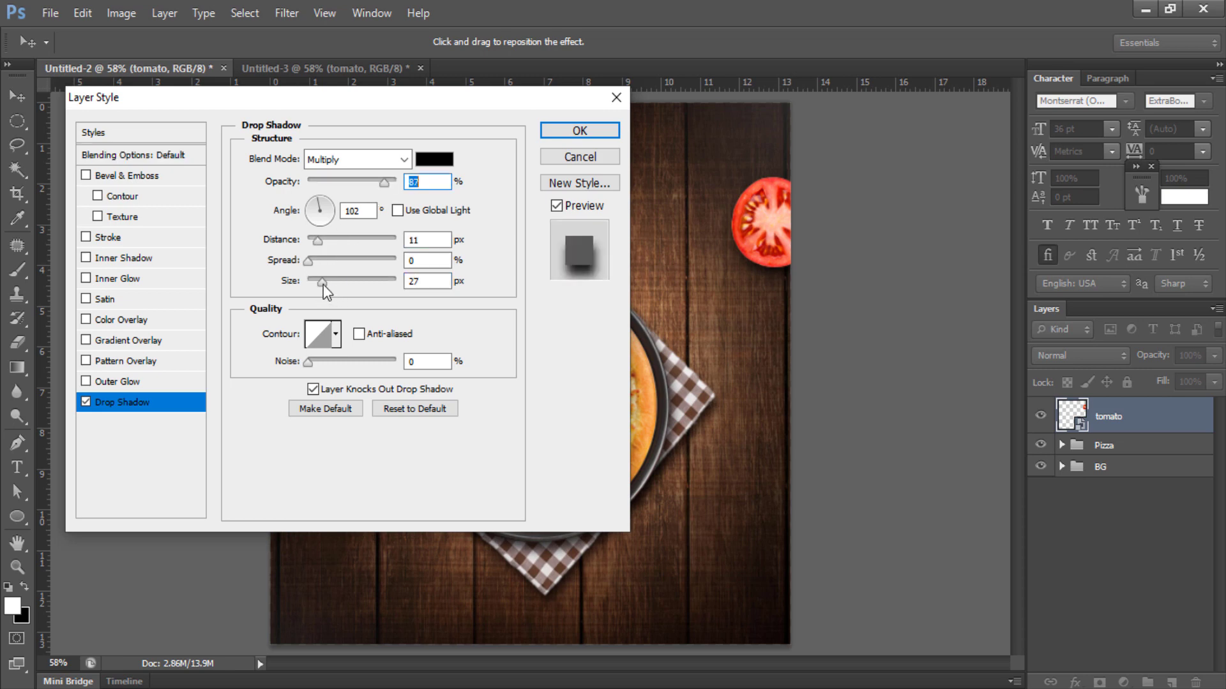
left_click_drag(323, 285, 325, 284)
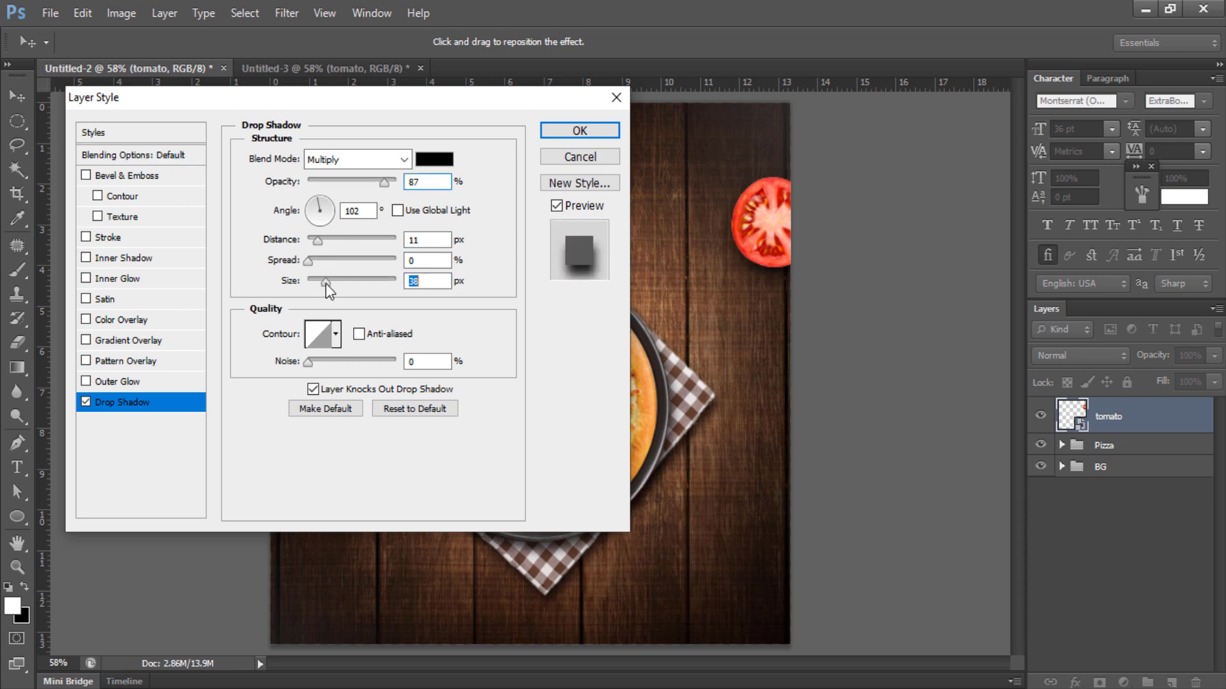
left_click(602, 134)
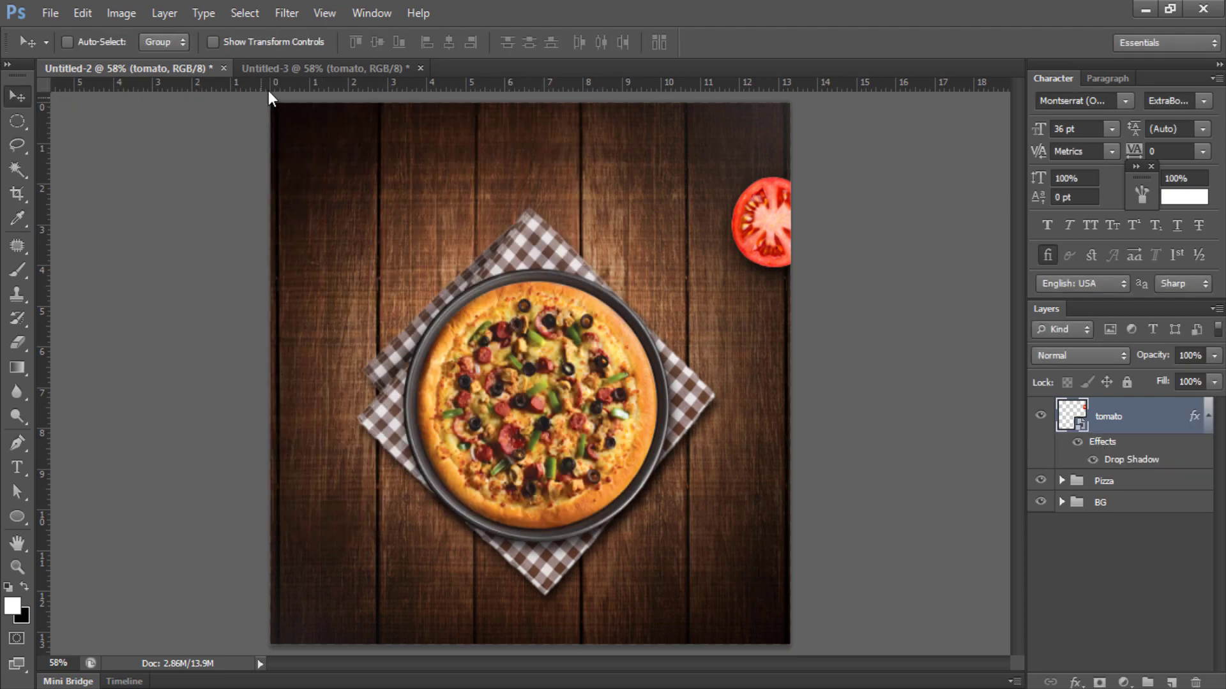
Bring the whole tomatoes from Untitled-3 into the poster's lower-left corner and enlarge them.
left_click(281, 67)
right_click(385, 330)
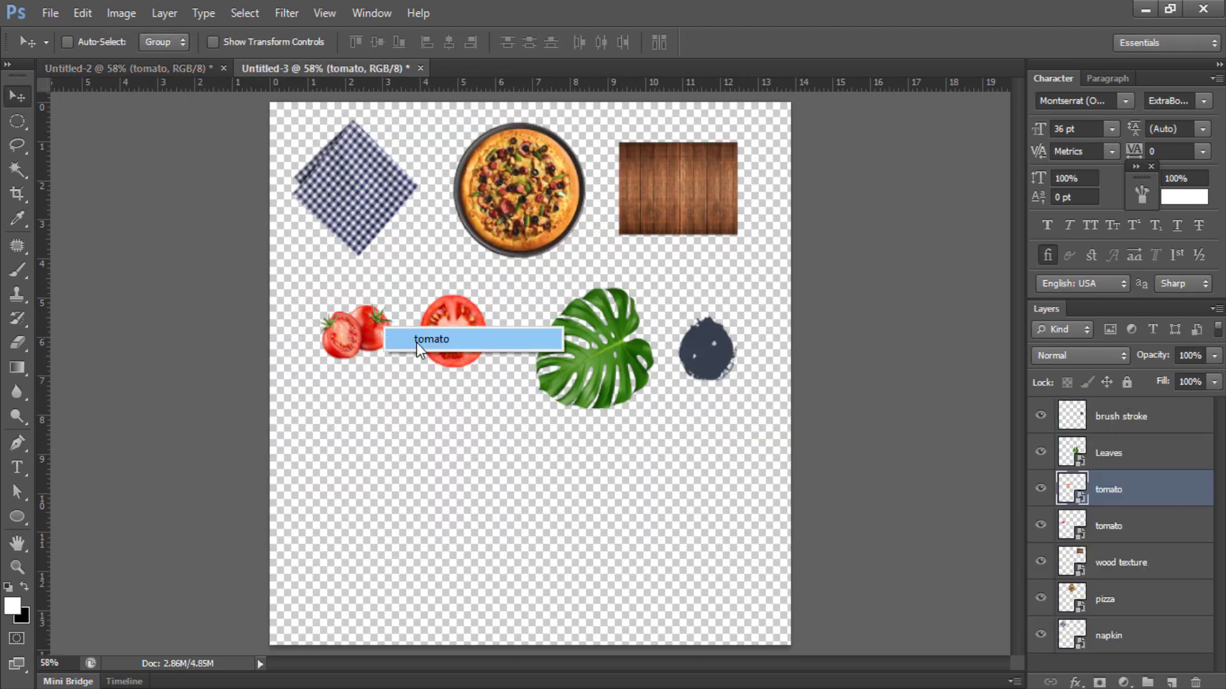
left_click(416, 342)
mouse_move(416, 342)
left_mouse_down()
mouse_move(171, 67)
mouse_move(263, 338)
left_mouse_up()
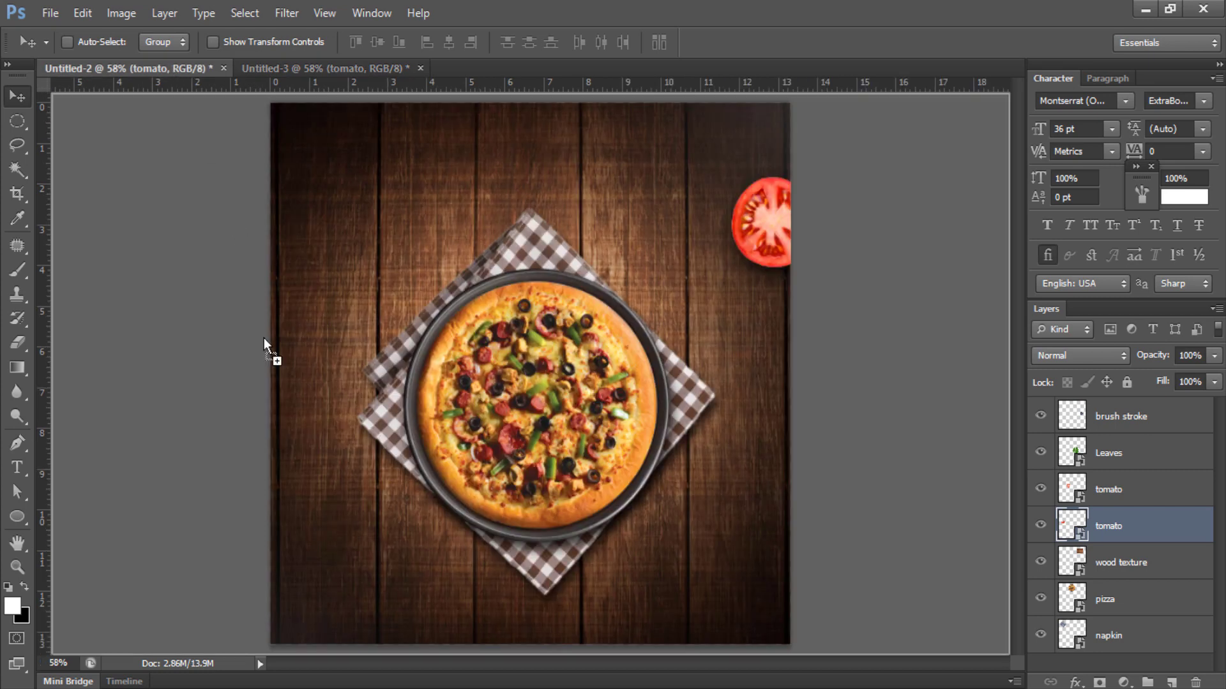
left_click_drag(312, 498, 336, 548)
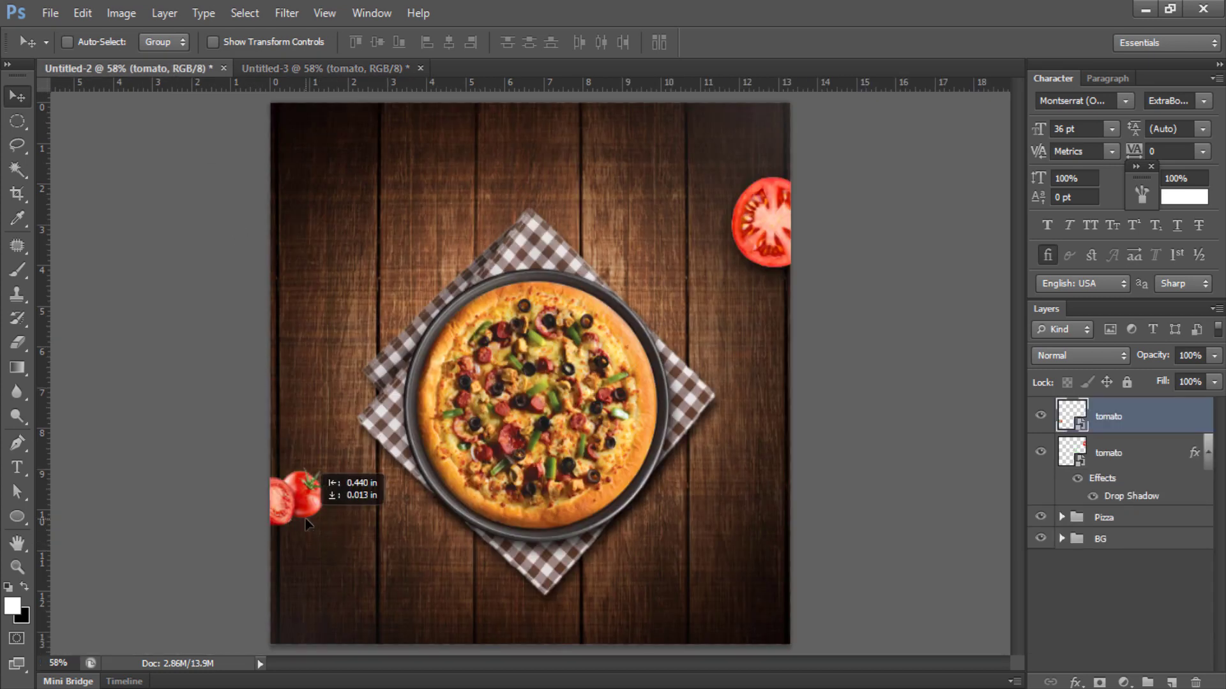
key("ctrl+t")
left_click_drag(337, 534, 378, 577)
left_click_drag(319, 504, 329, 515)
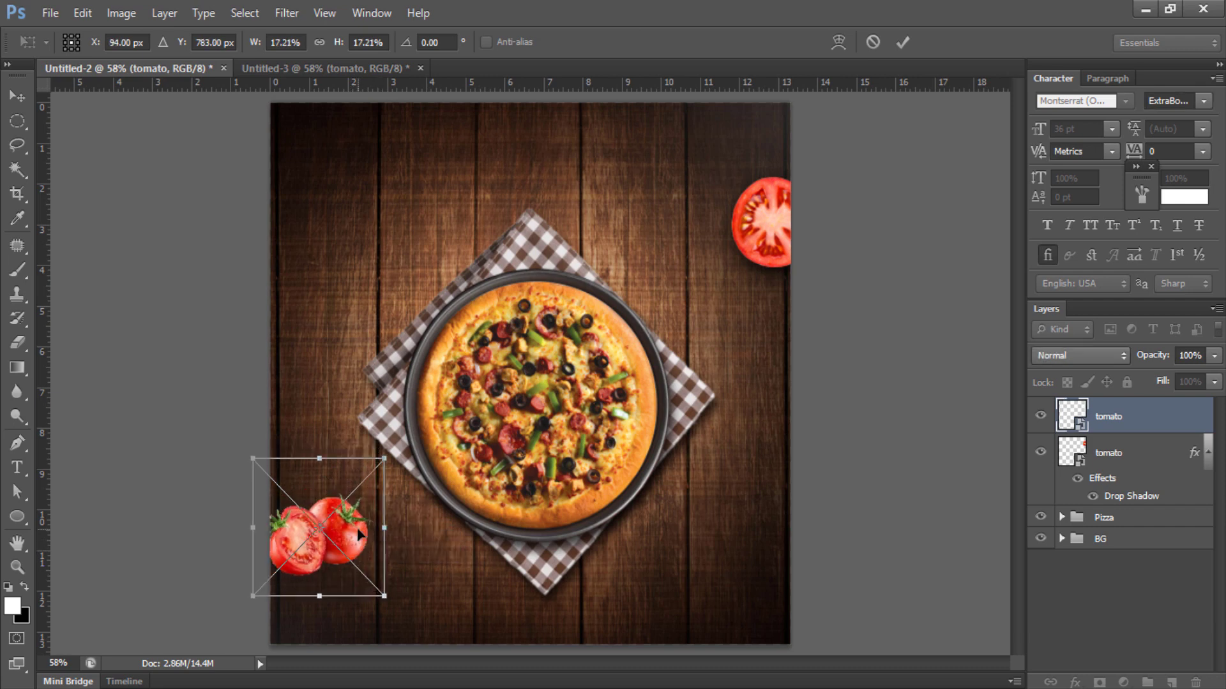
key("Return")
Copy the tomato slice's drop shadow onto the whole tomatoes and group both tomato layers.
left_click(1135, 503)
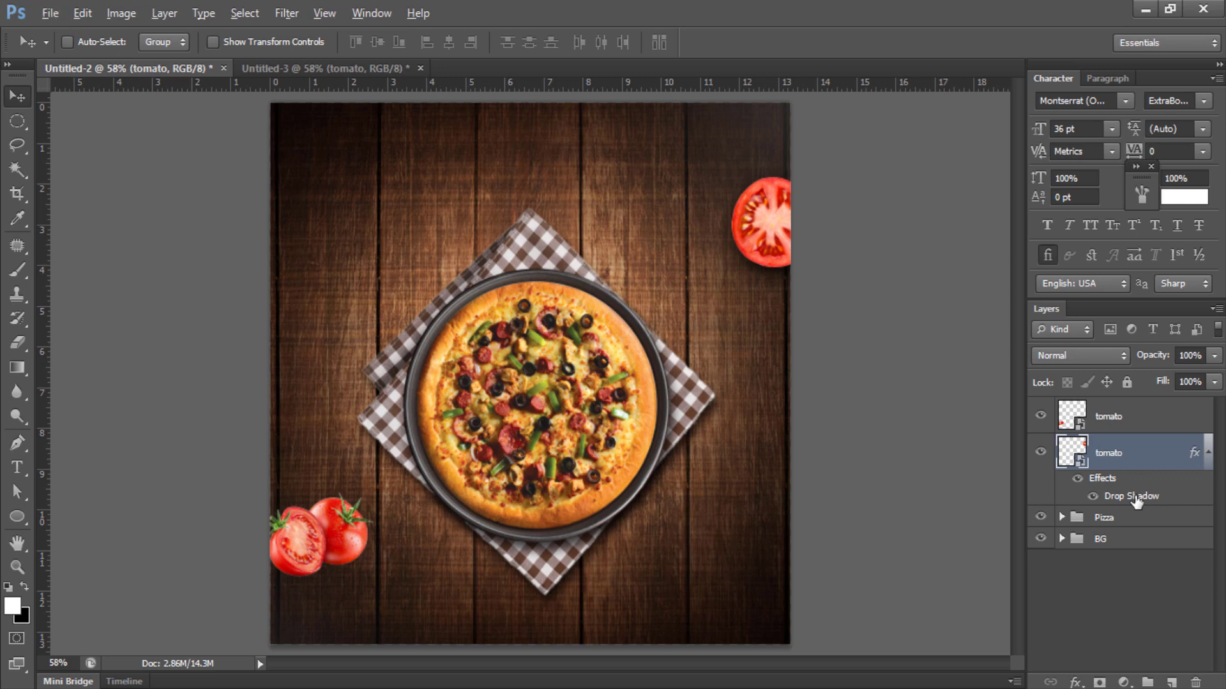
left_click_drag(1134, 502, 1133, 426)
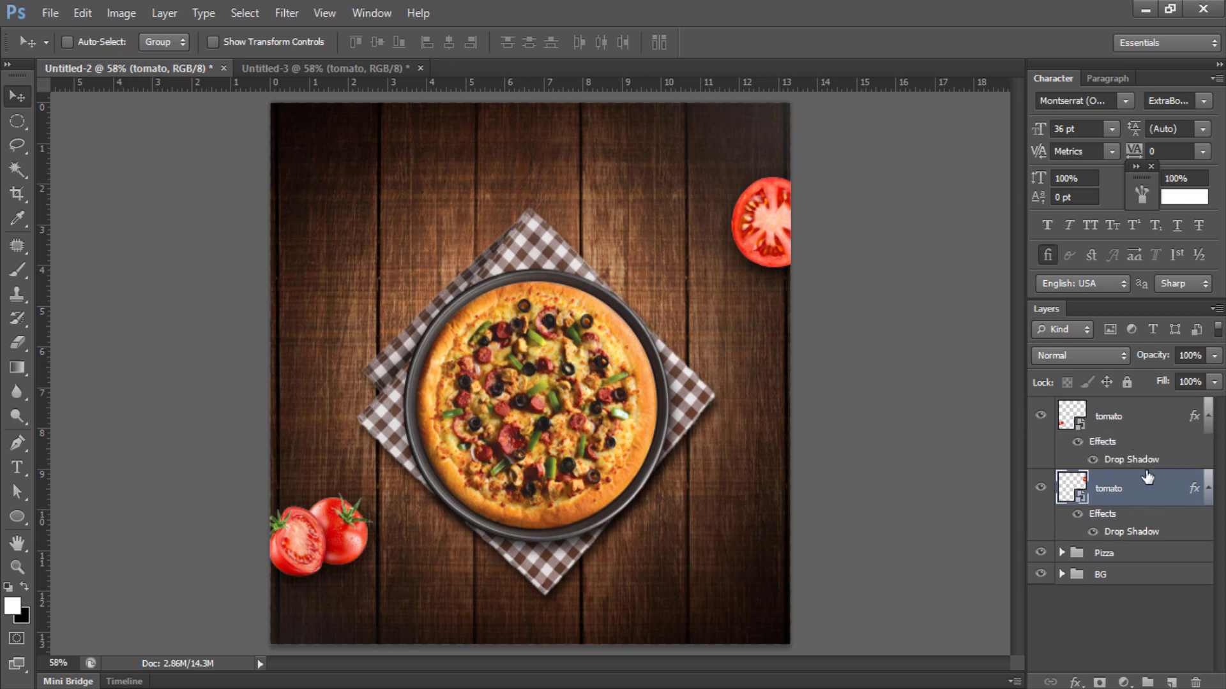
left_click(1140, 432, "ctrl")
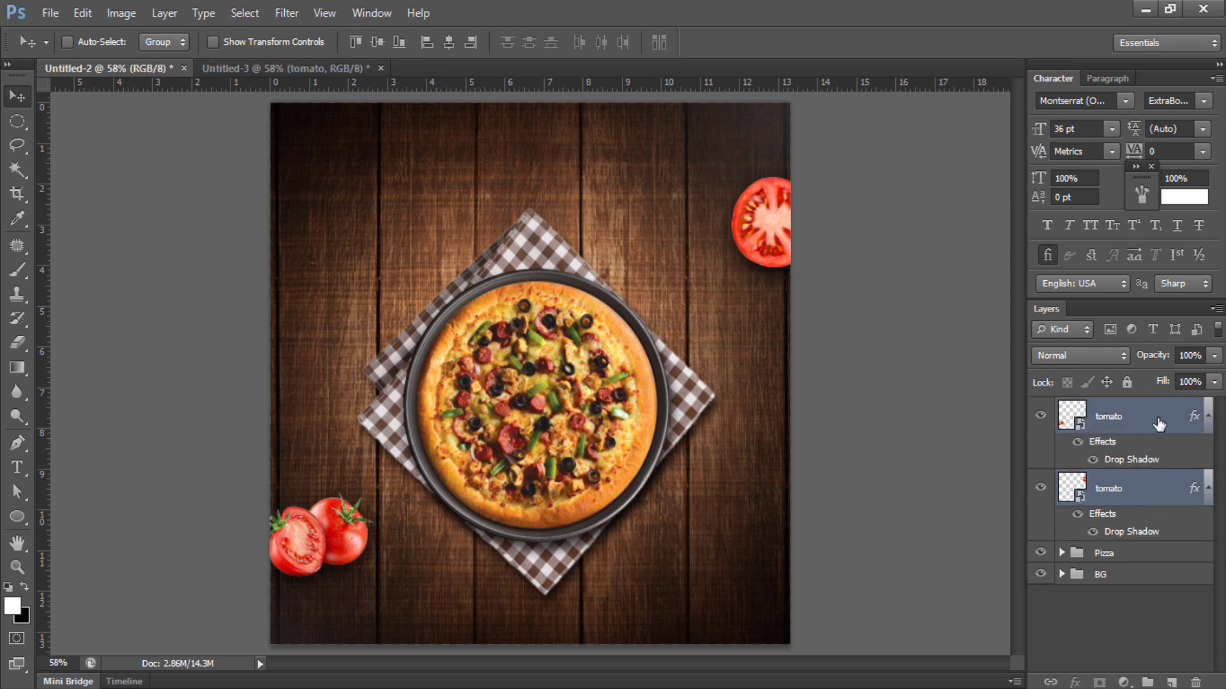
key("ctrl+g")
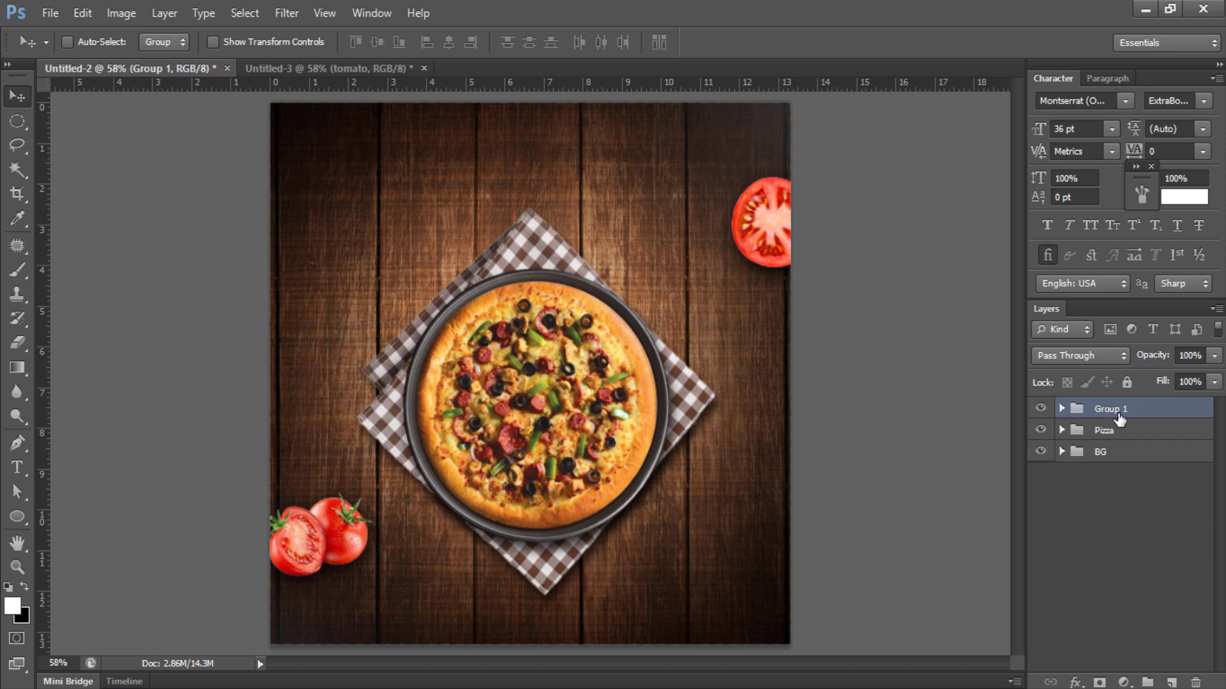
Shift the whole tomatoes left, partly off the edge, and enlarge them slightly.
left_click(1062, 410)
left_click(1125, 447)
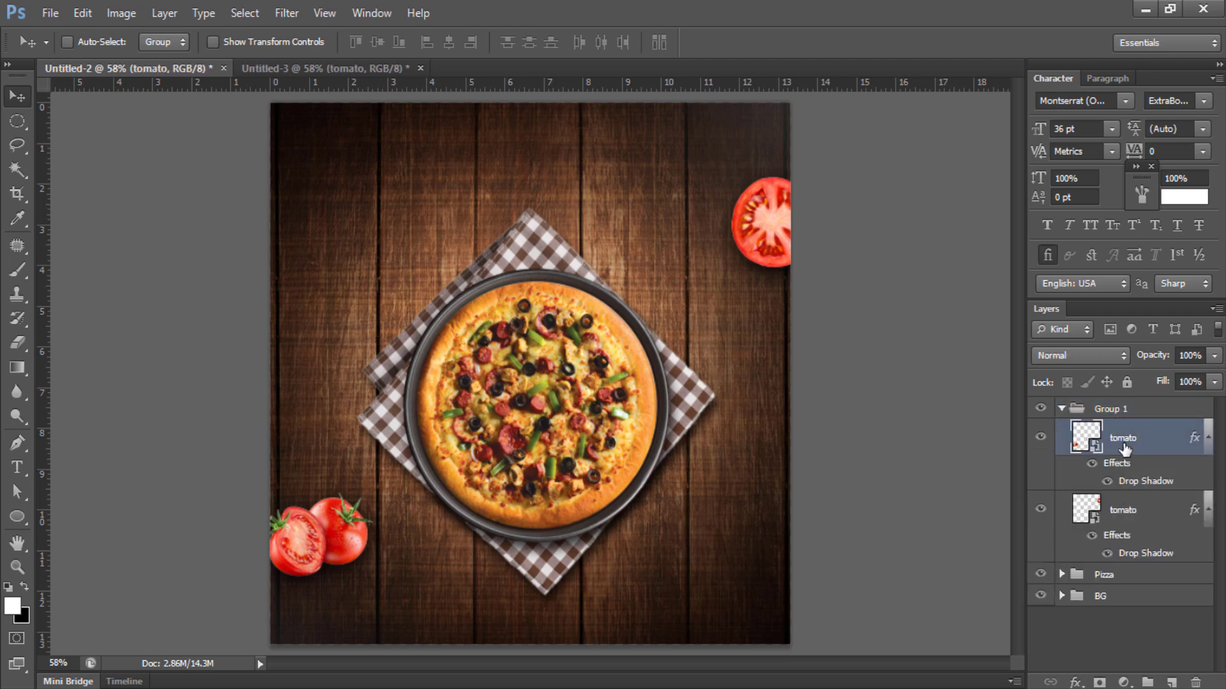
left_click_drag(309, 547, 293, 543)
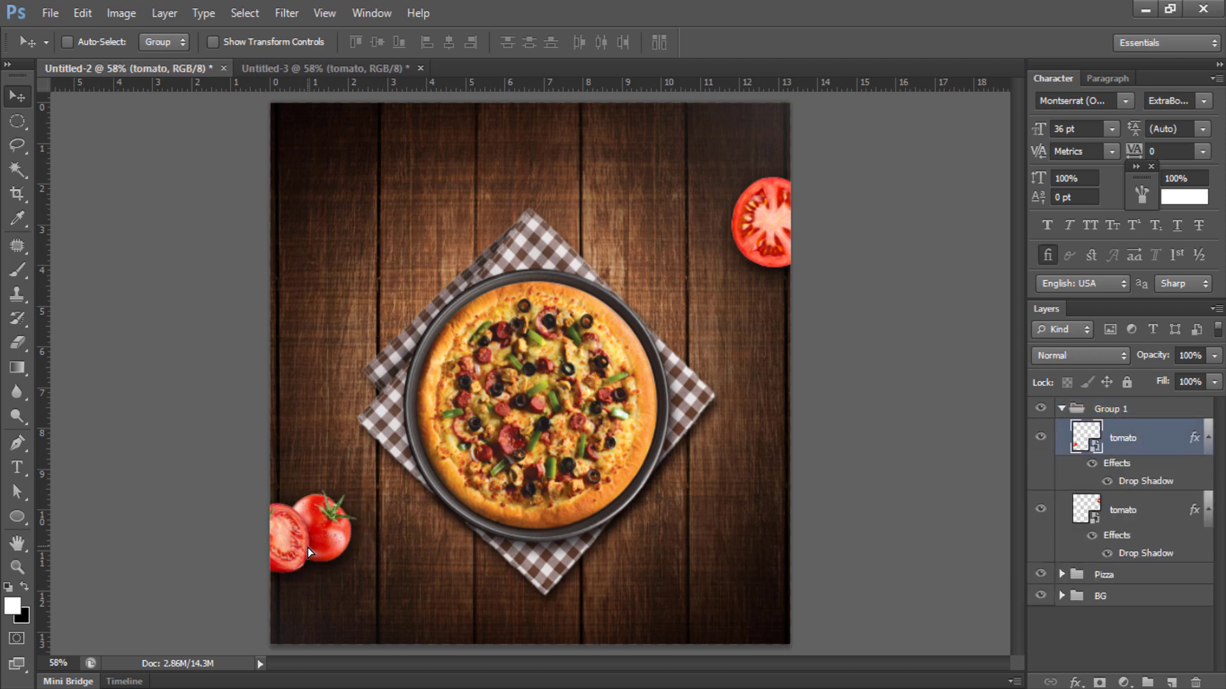
key("ctrl+t")
left_click_drag(370, 597, 381, 605)
left_click_drag(348, 562, 353, 566)
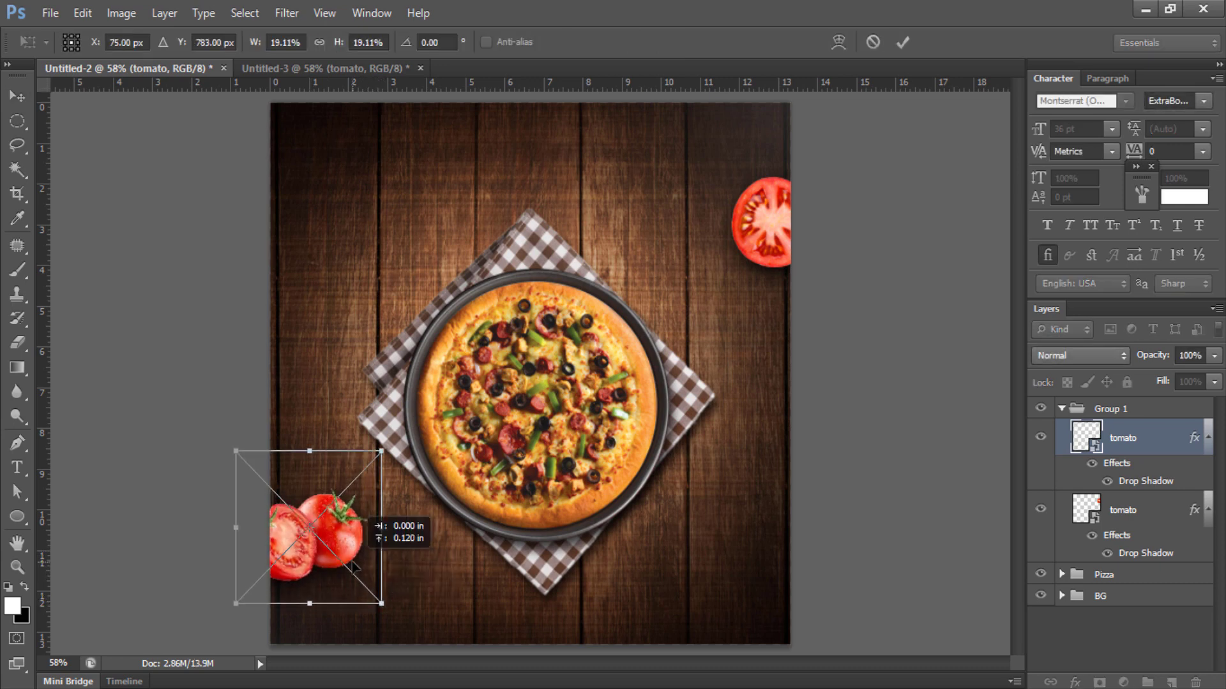
key("Return")
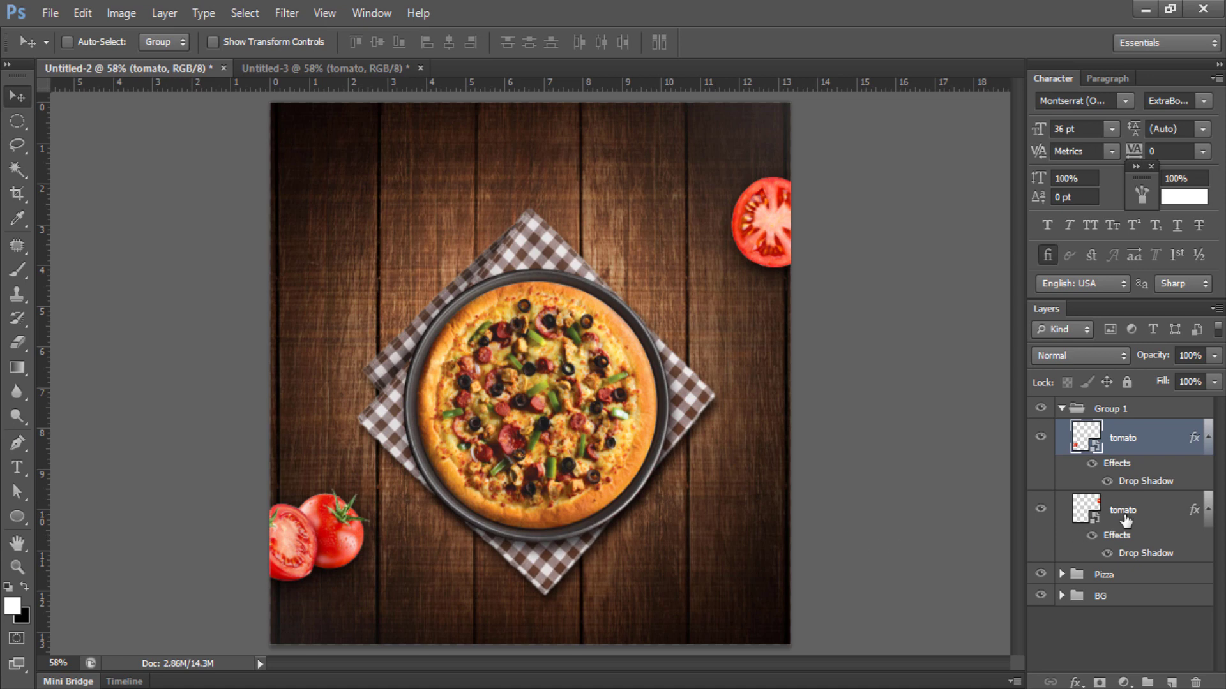
Raise and slightly enlarge the halved tomato on the right edge, collapse Group 1, then return to Untitled-3.
left_click(1124, 518)
left_click_drag(796, 232, 797, 221)
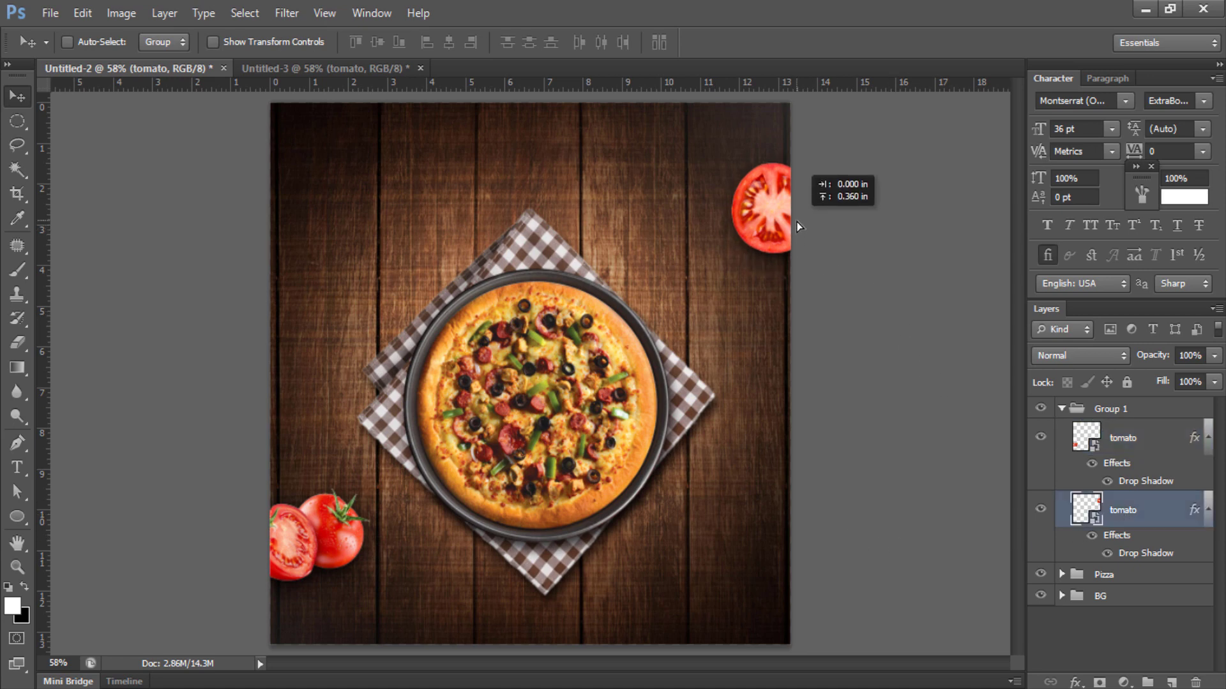
key("ctrl+t")
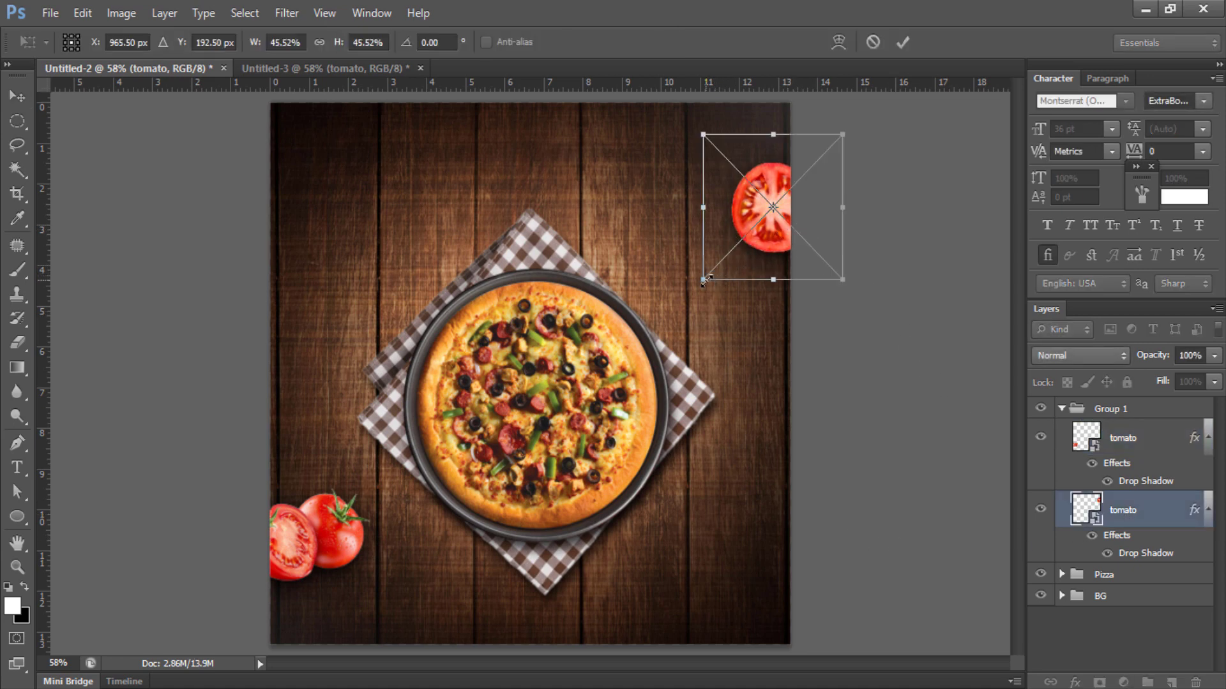
left_click_drag(699, 283, 703, 288)
key("Return")
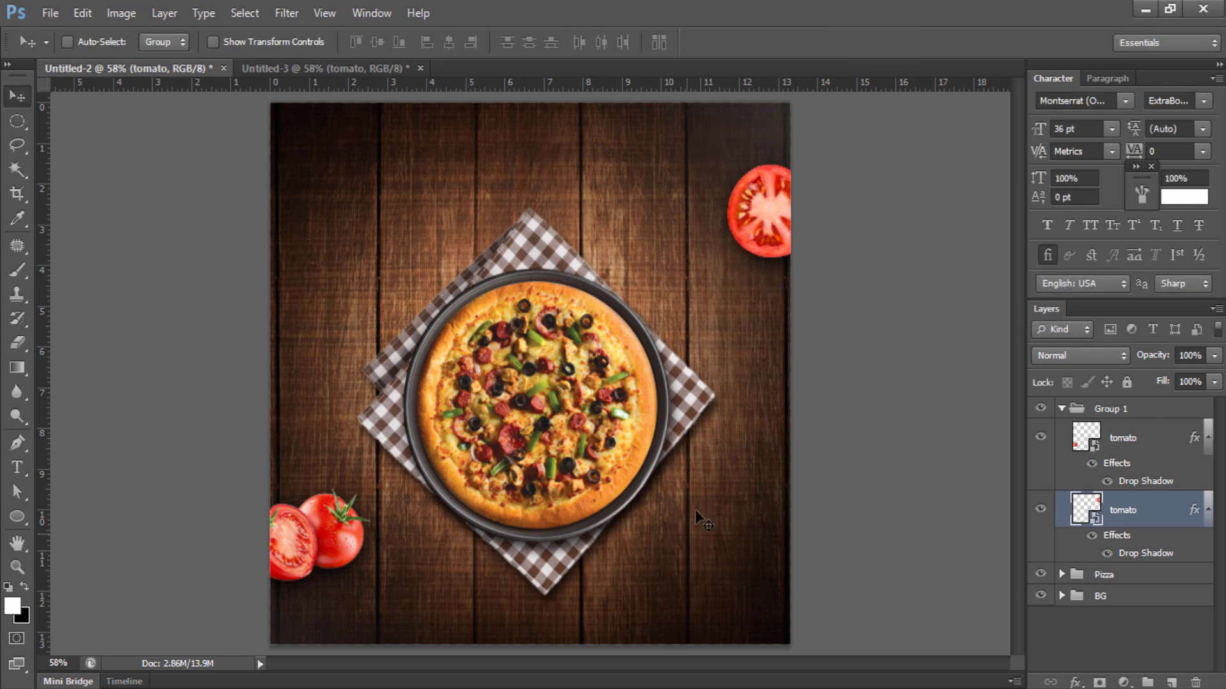
left_click(1060, 411)
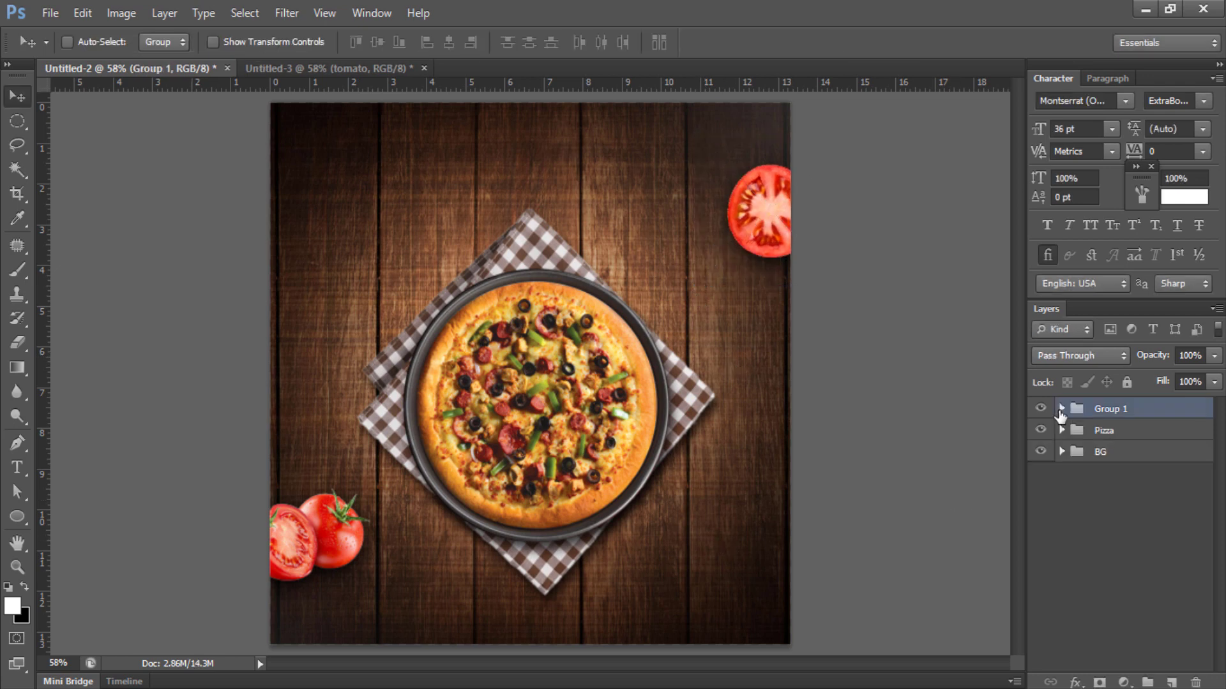
left_click(324, 59)
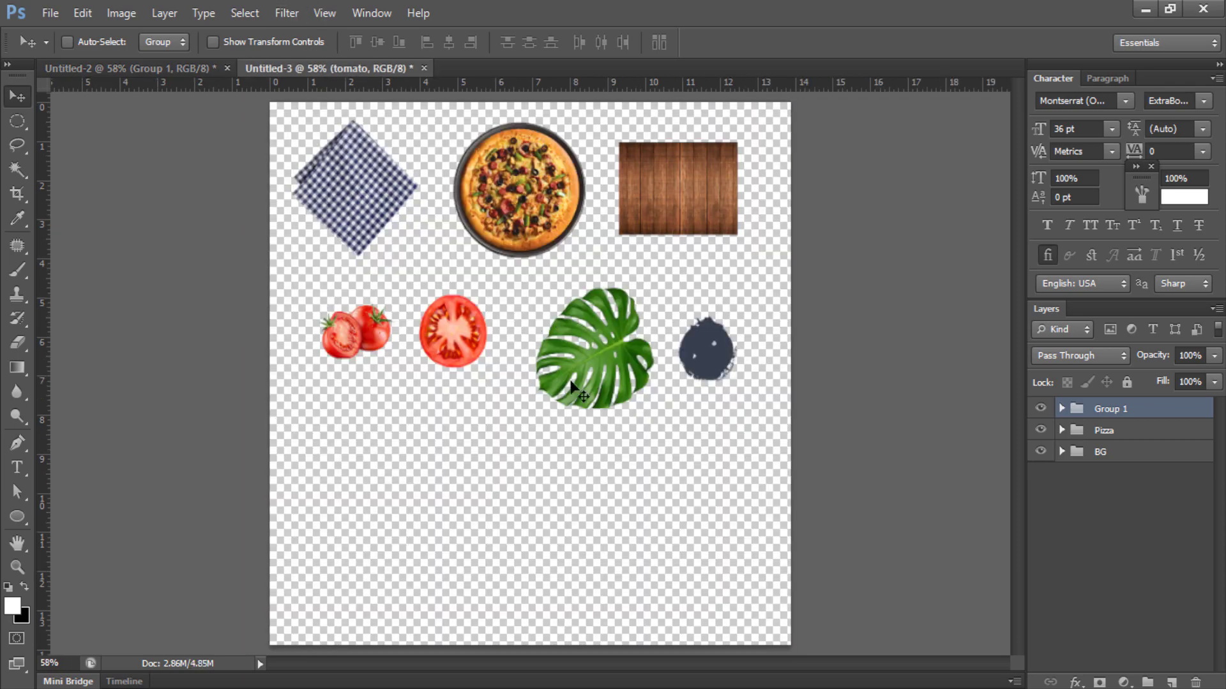
Bring the Leaves layer into the poster, rotated and enlarged to about 40% in the top-left corner.
right_click(597, 381)
left_click(618, 375)
mouse_move(600, 381)
left_mouse_down()
mouse_move(293, 327)
mouse_move(309, 332)
left_mouse_up()
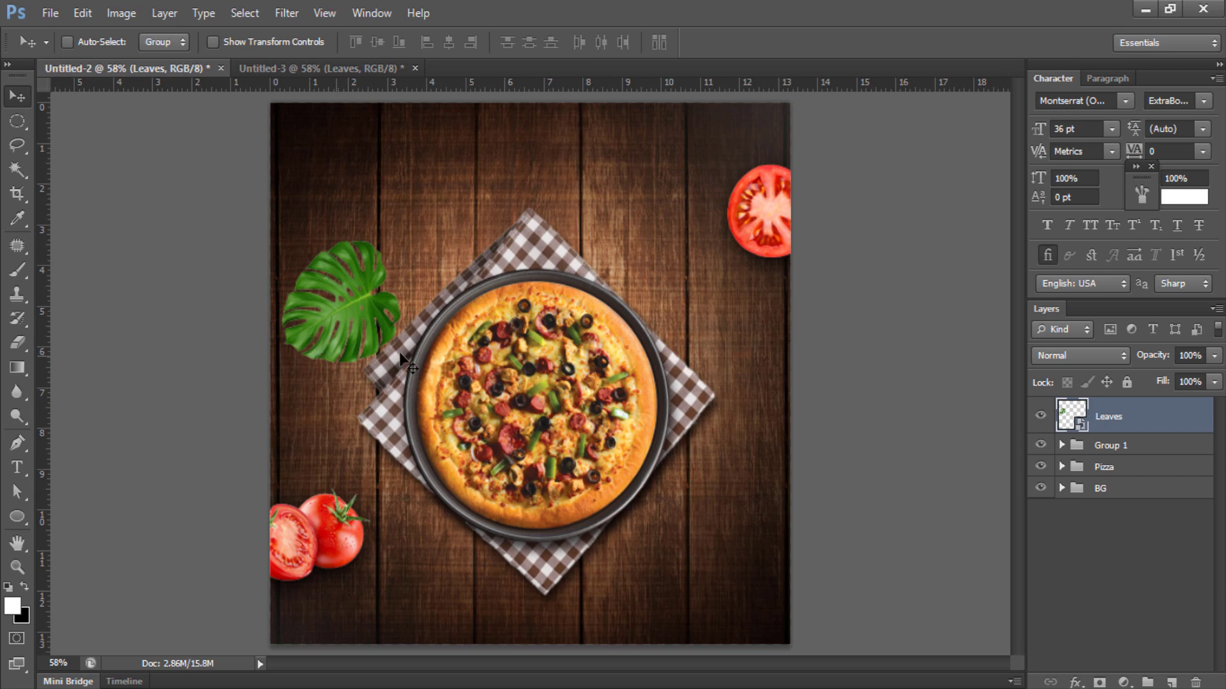
key("ctrl+t")
left_click_drag(457, 285, 240, 164)
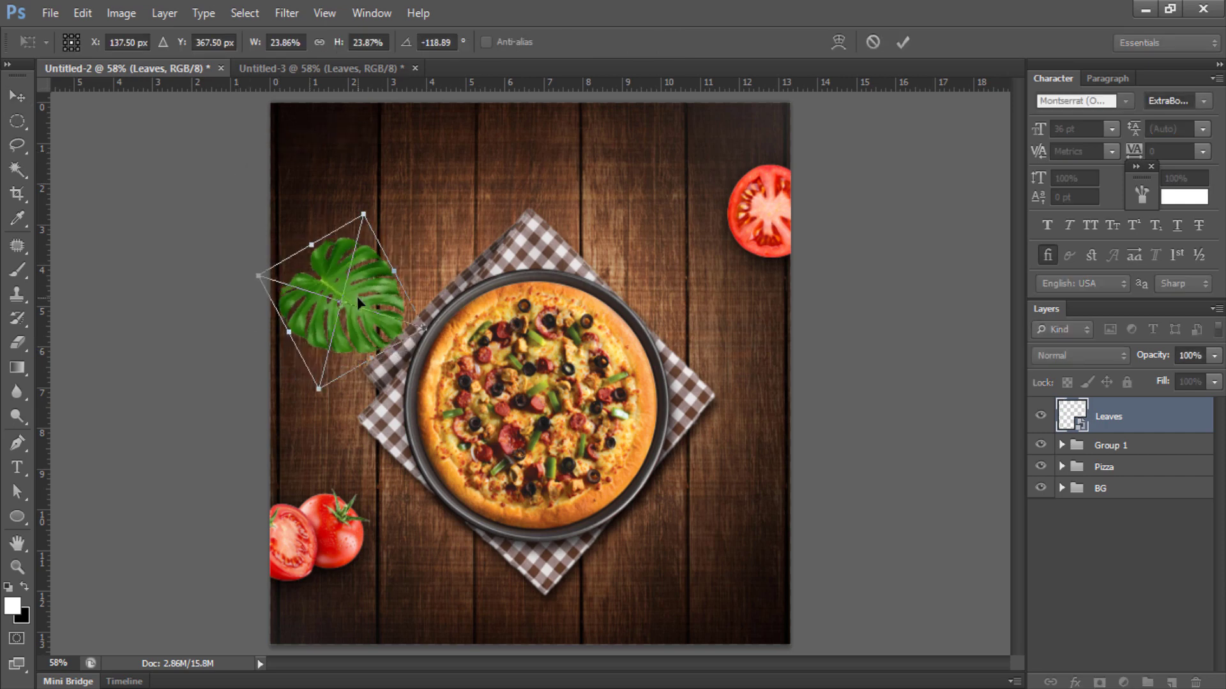
left_click_drag(348, 271, 305, 123)
mouse_move(369, 153)
left_mouse_down()
mouse_move(433, 191)
mouse_move(362, 185)
left_mouse_up()
key("Return")
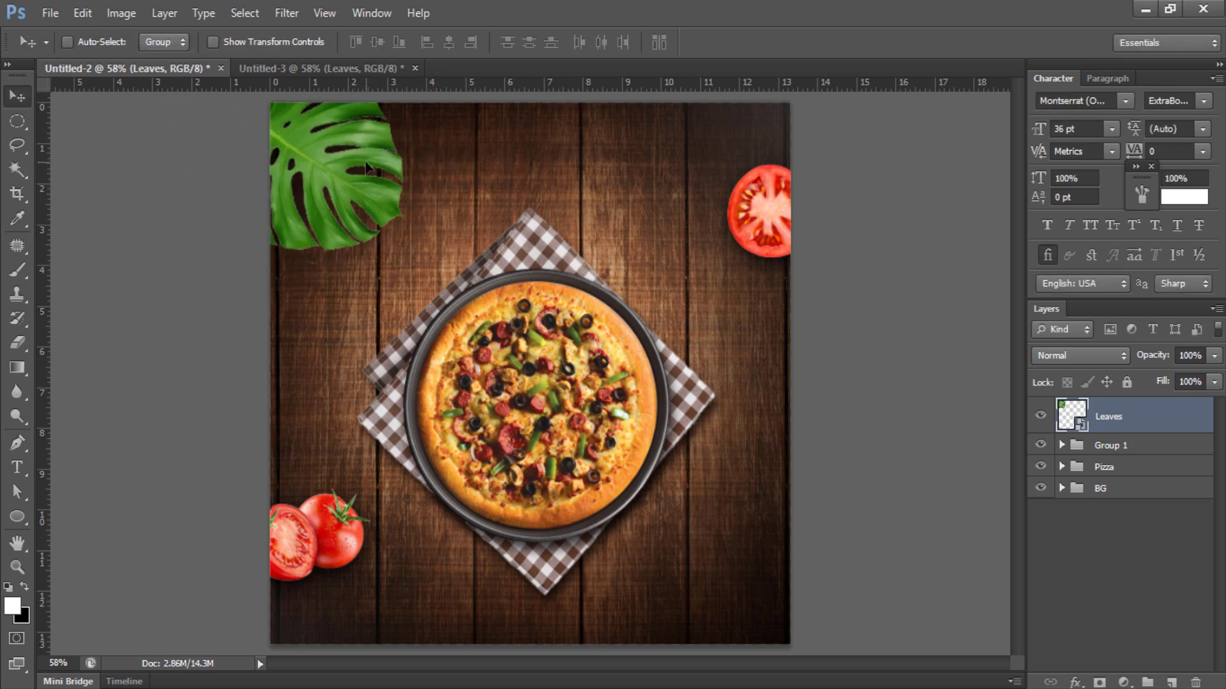
Give the Leaves layer a drop shadow: own 149° angle, 75% opacity, 15 px distance, 27 px size.
double_click(1185, 432)
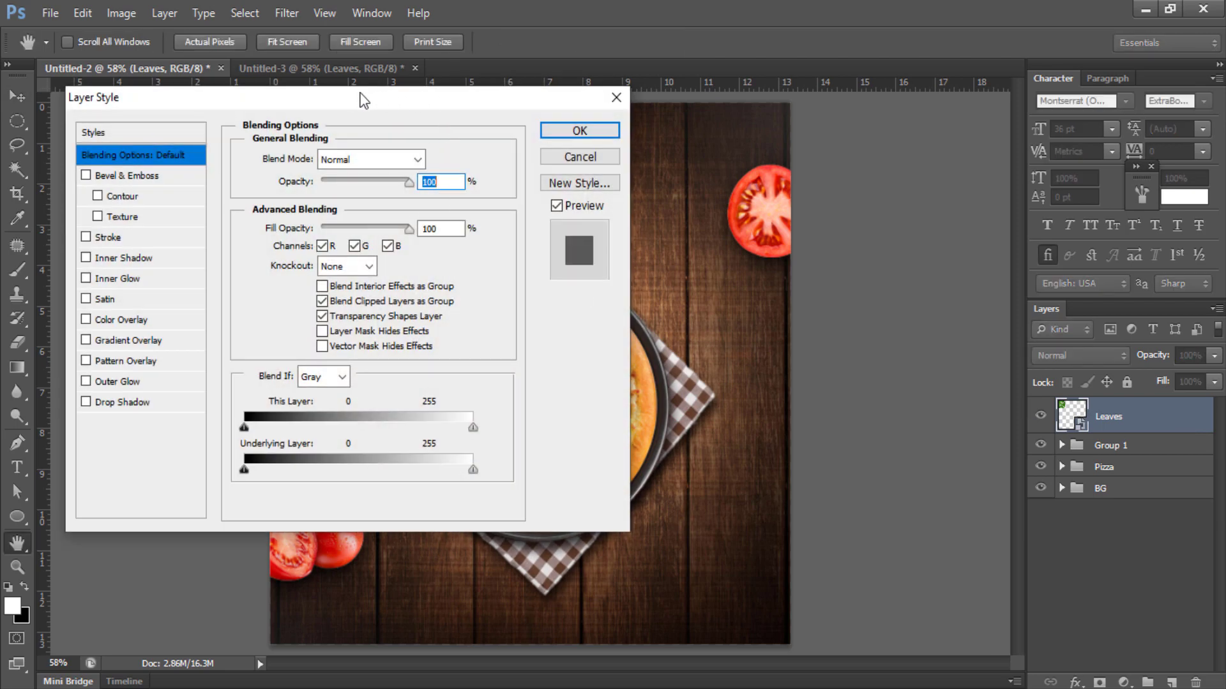
mouse_move(475, 98)
left_mouse_down()
mouse_move(662, 189)
mouse_move(1111, 44)
left_mouse_up()
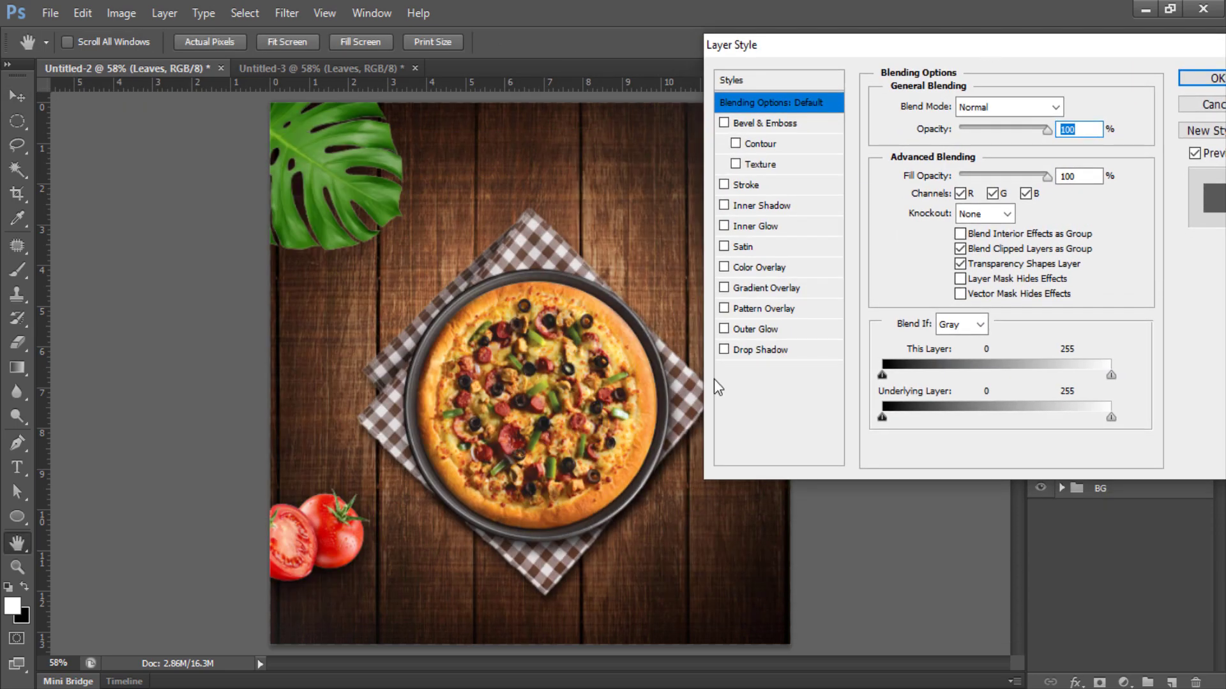
left_click(741, 351)
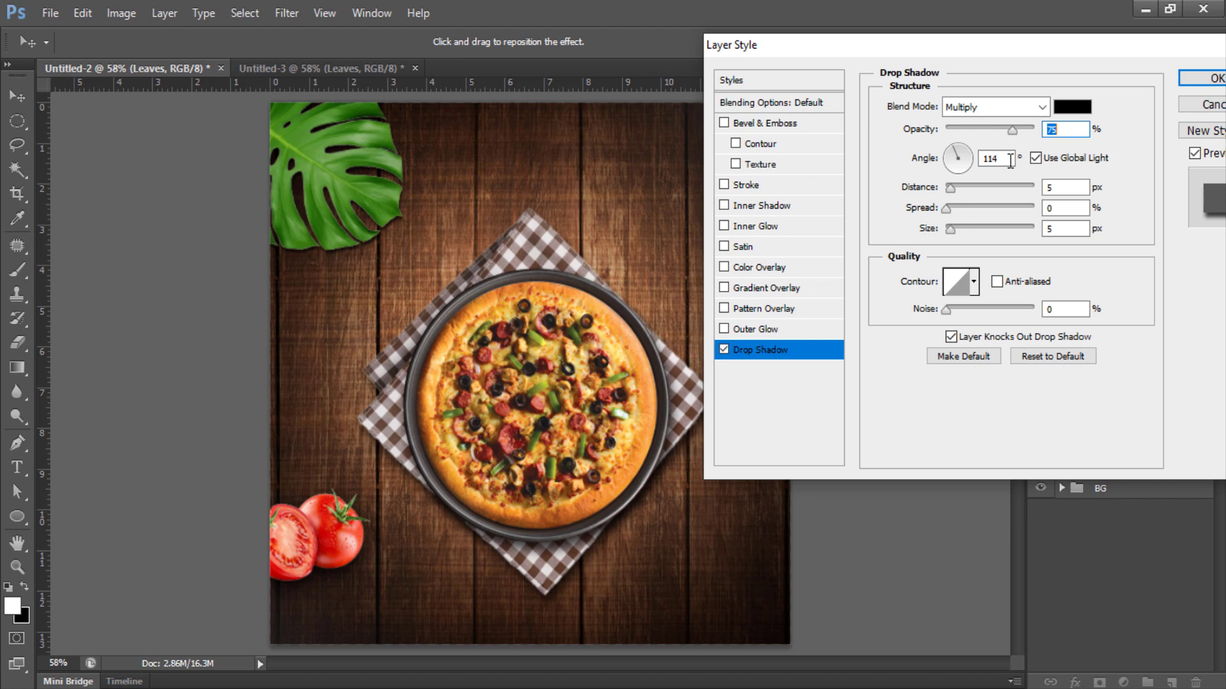
left_click(1034, 157)
left_click_drag(384, 272, 387, 276)
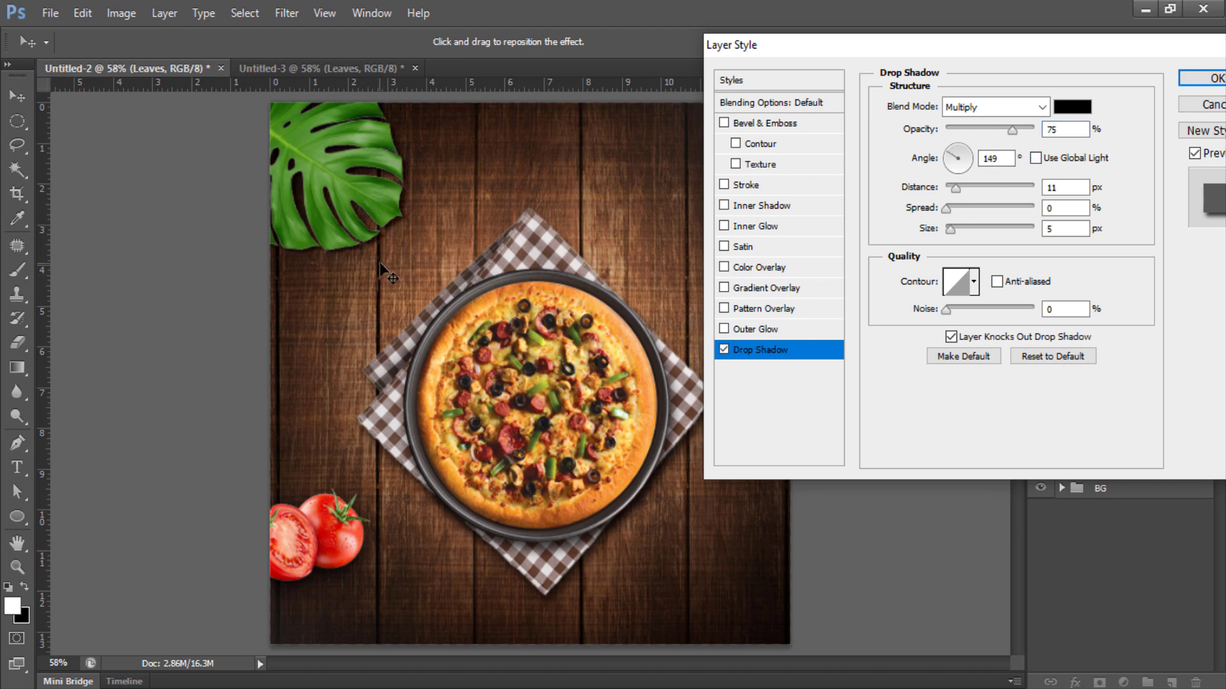
left_click_drag(955, 232, 960, 234)
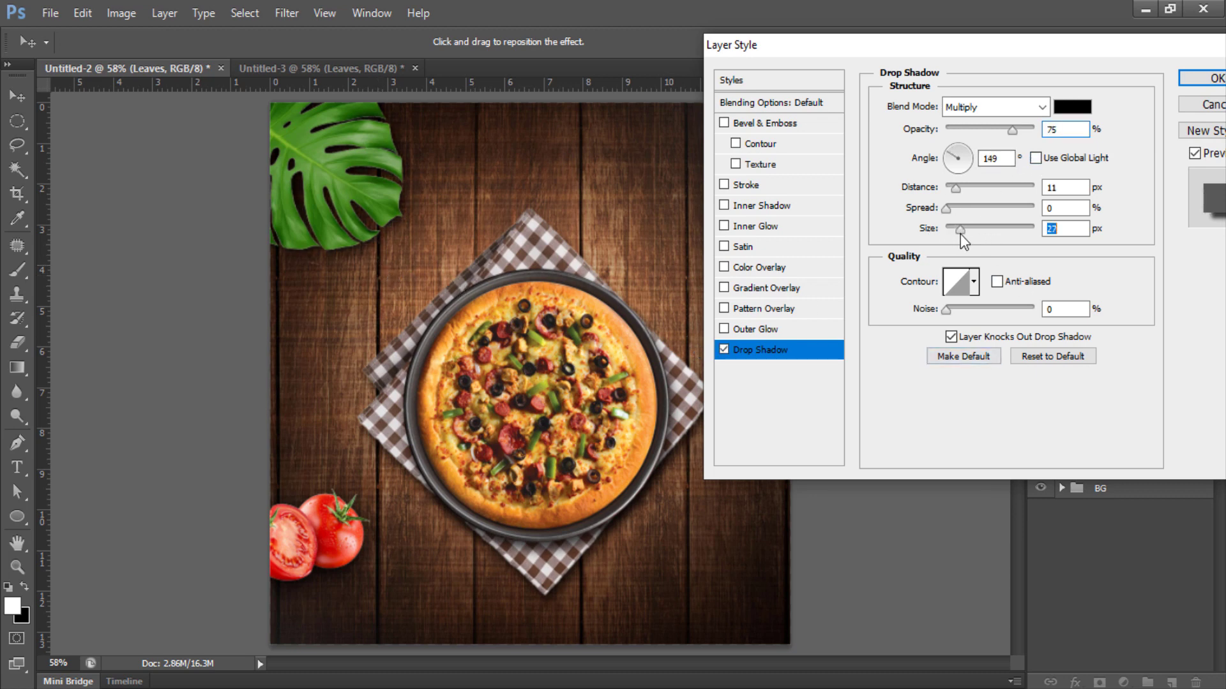
left_click(959, 189)
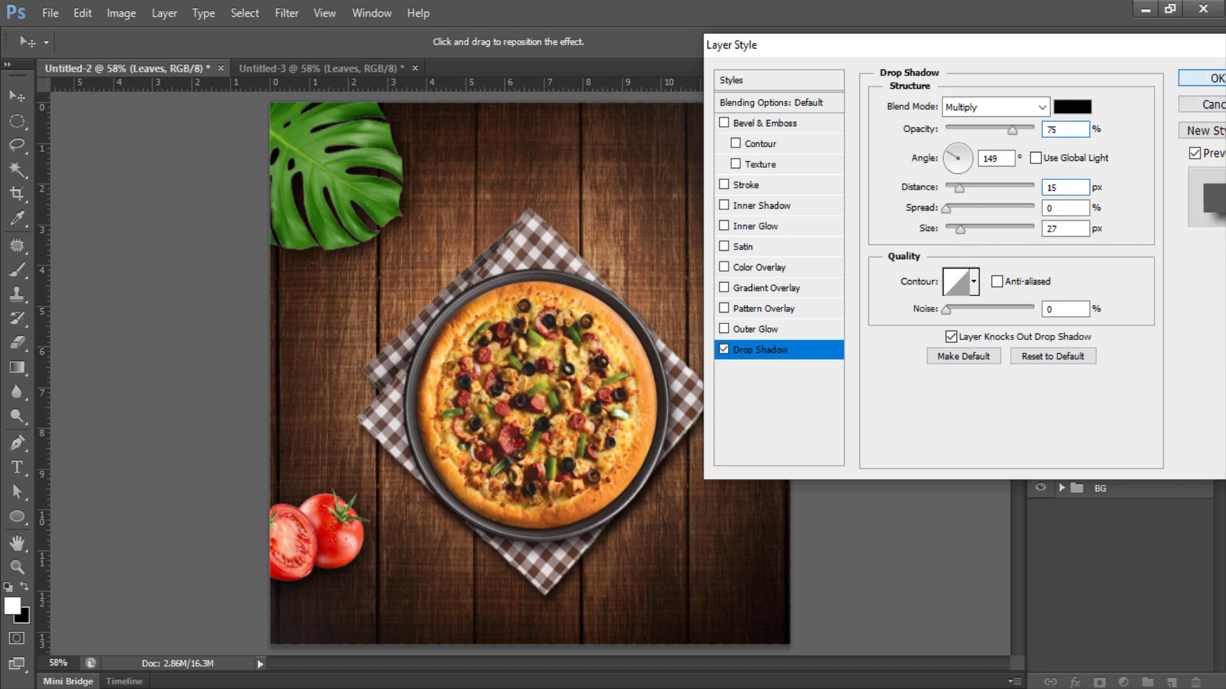
left_click(1210, 77)
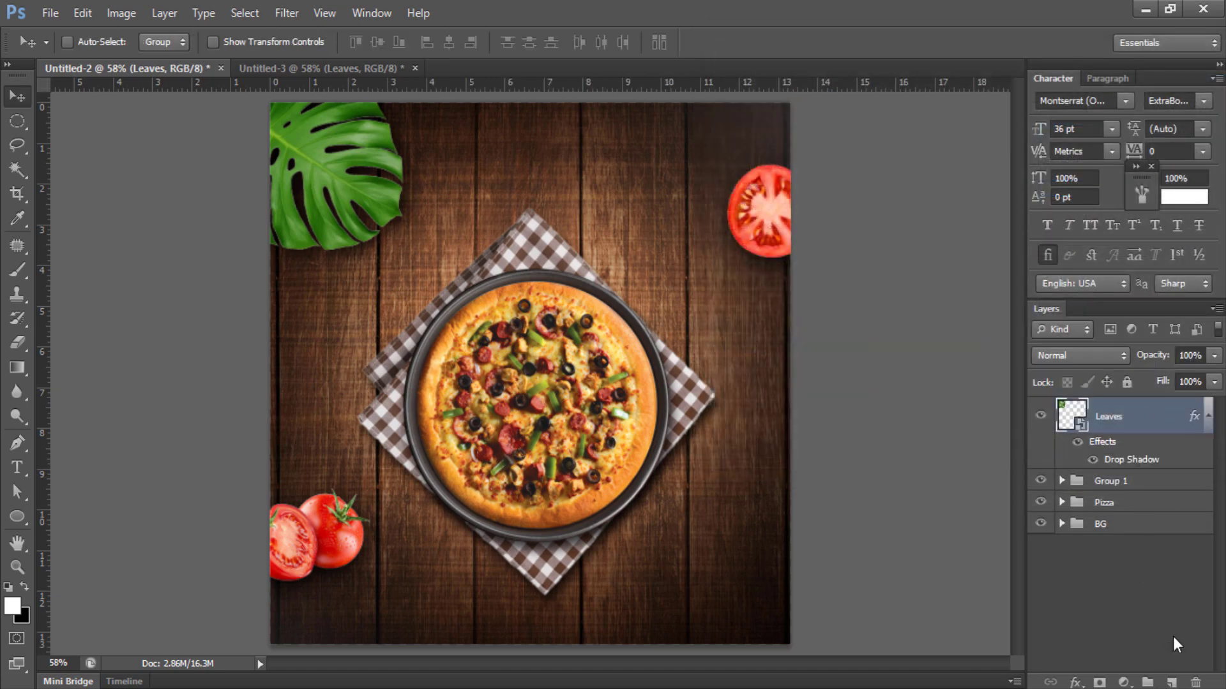
Add a Levels adjustment layer clipped to the Leaves layer.
left_click(1172, 682)
key("ctrl+z")
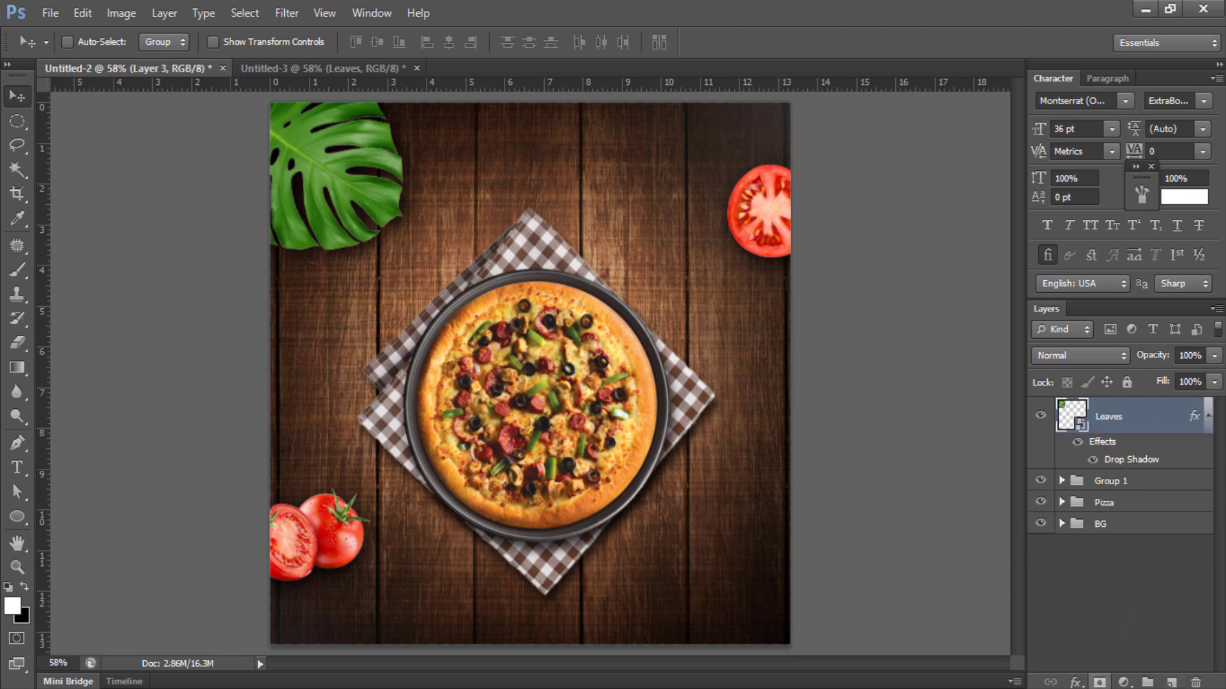
left_click(1079, 683)
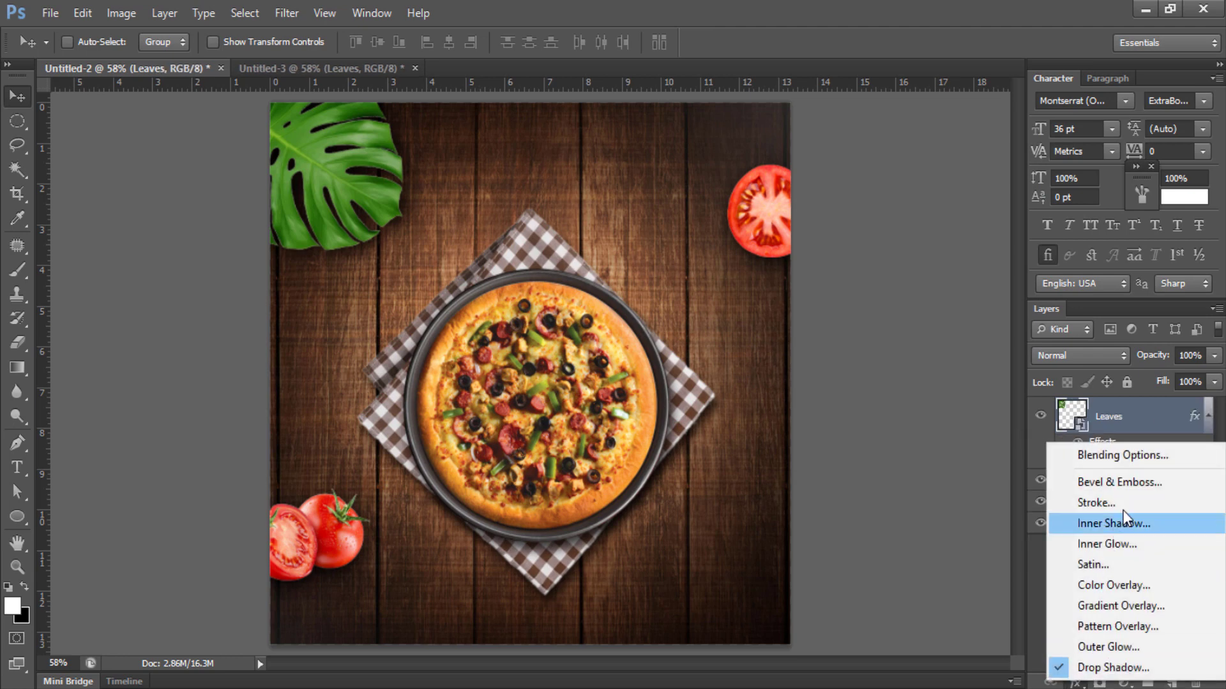
left_click(1004, 566)
left_click(1125, 679)
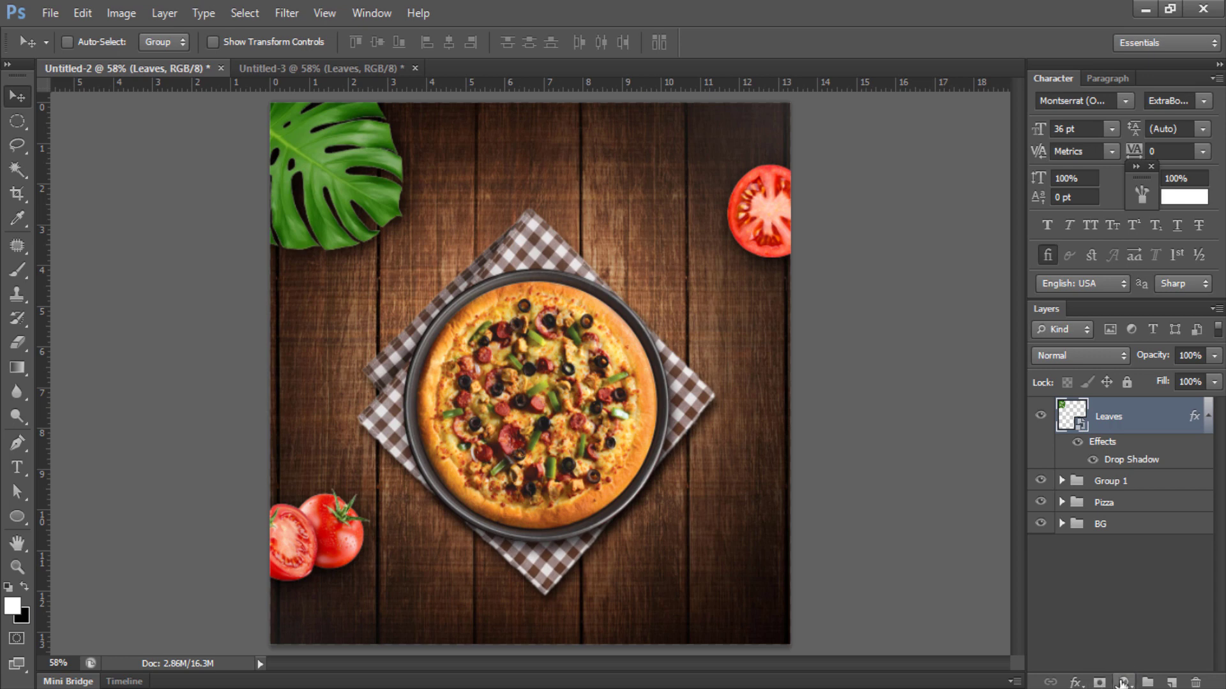
left_click(1139, 363)
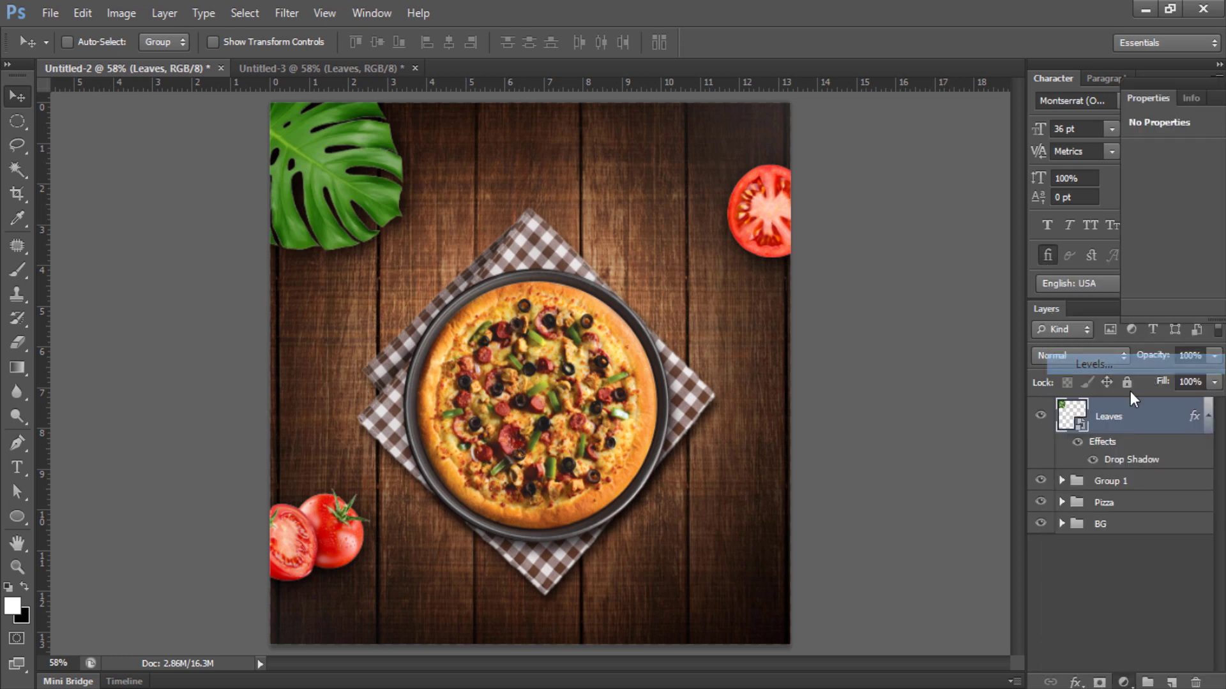
left_click(1093, 426, "alt")
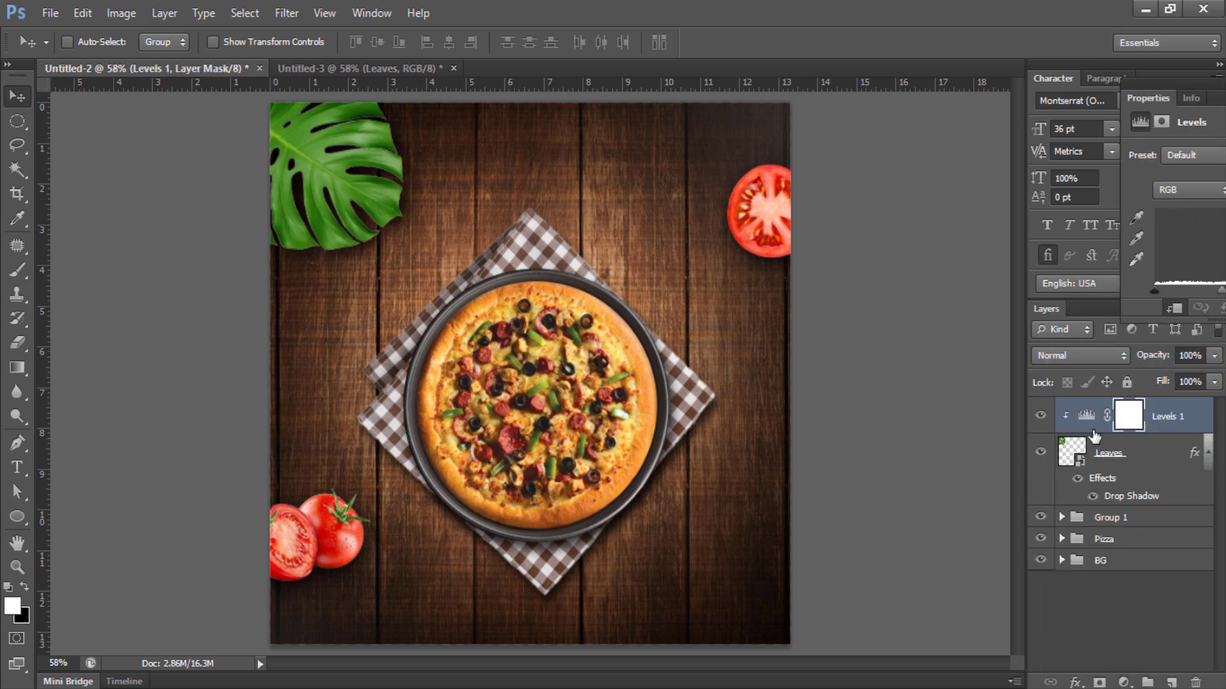
left_click(1125, 451)
left_click(1131, 423)
Set the Levels input sliders to 12 and 218 to brighten the leaf, then target its mask.
left_click_drag(1215, 102, 1031, 114)
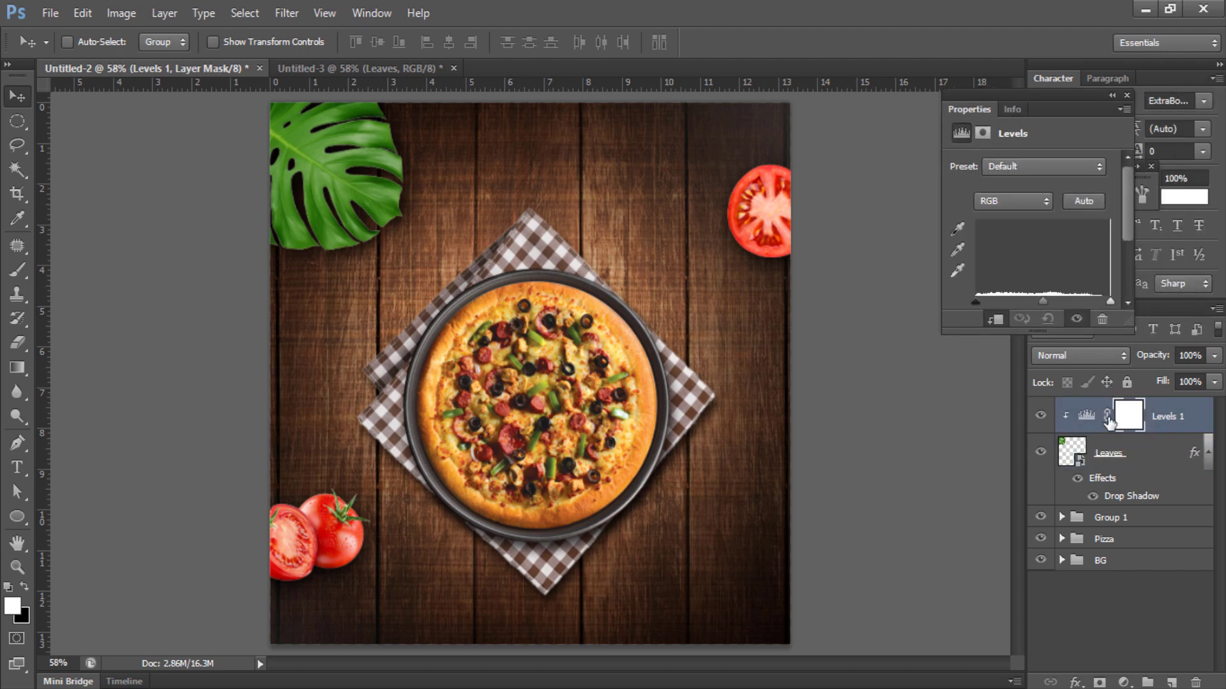
left_click(1118, 422)
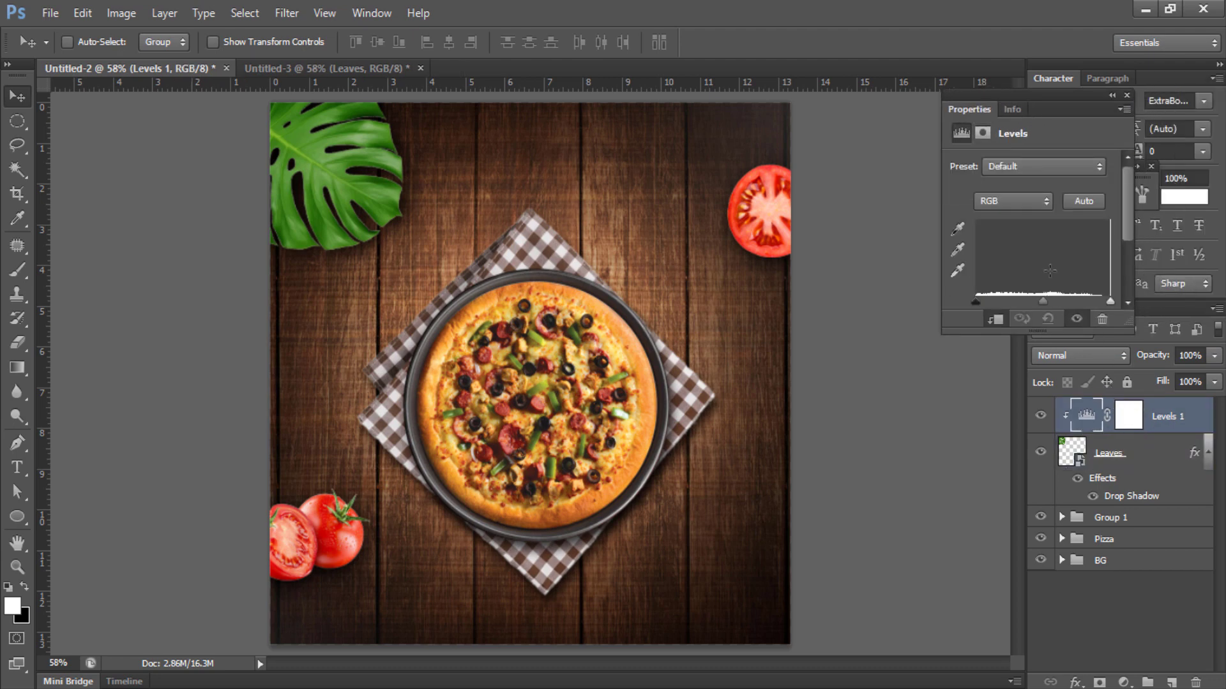
left_click_drag(1110, 242, 1090, 242)
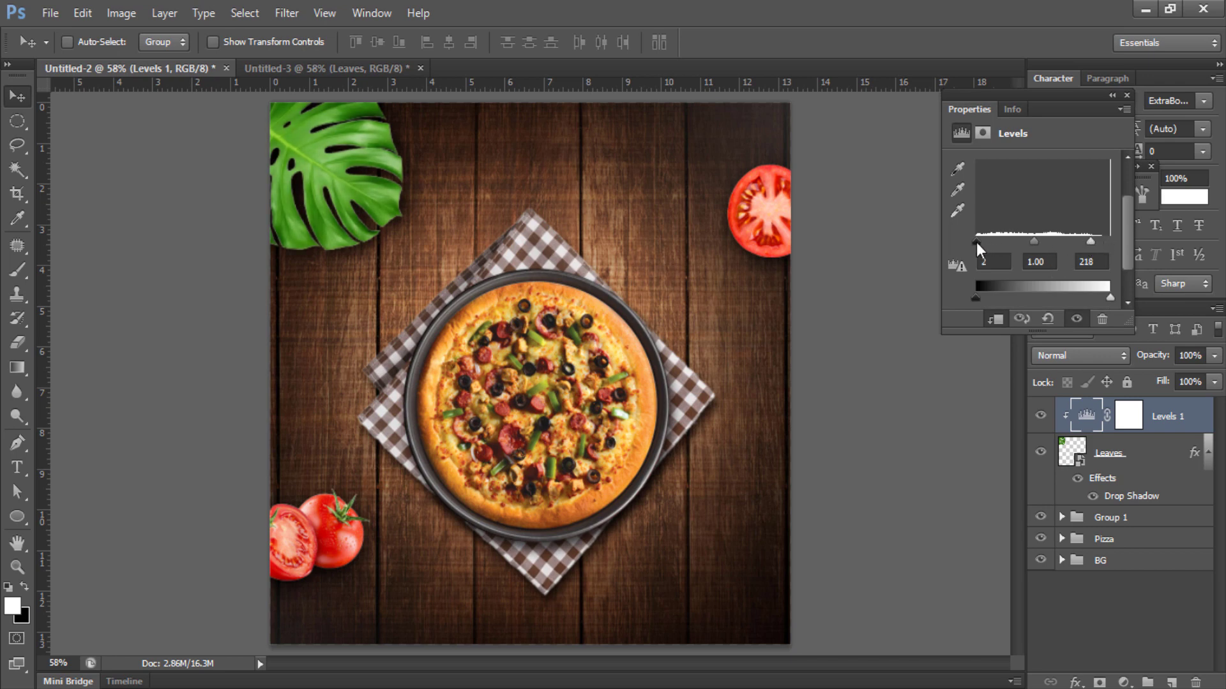
left_click(1126, 96)
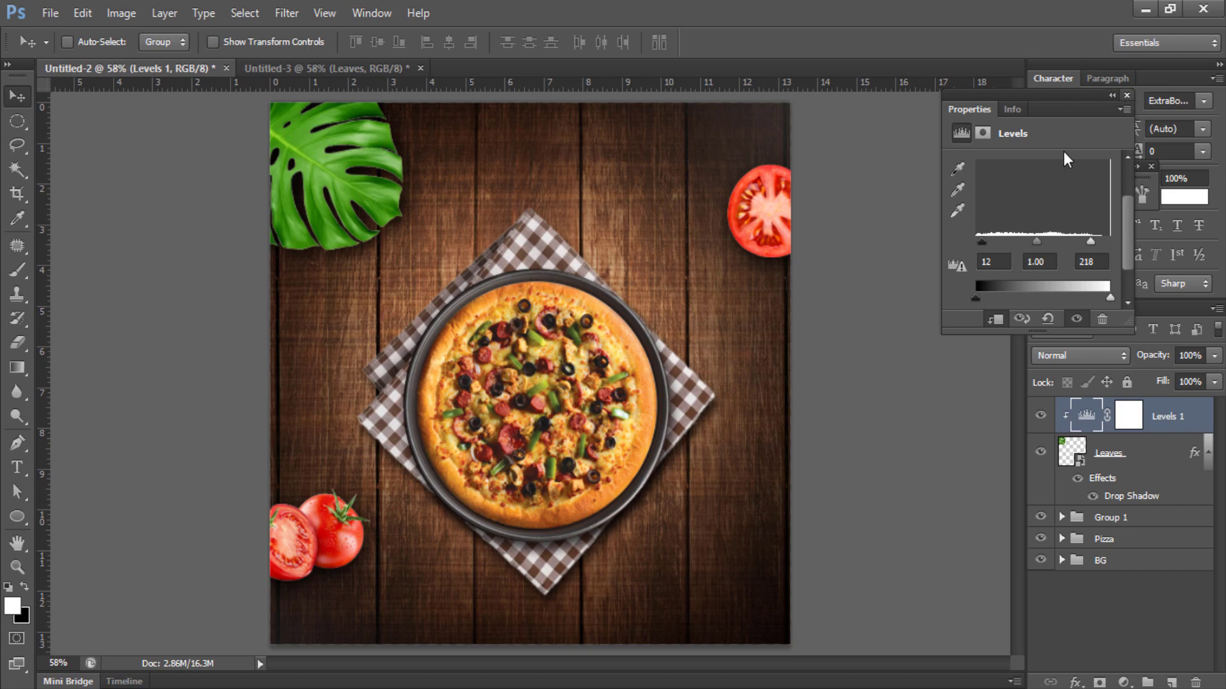
left_click(1128, 418)
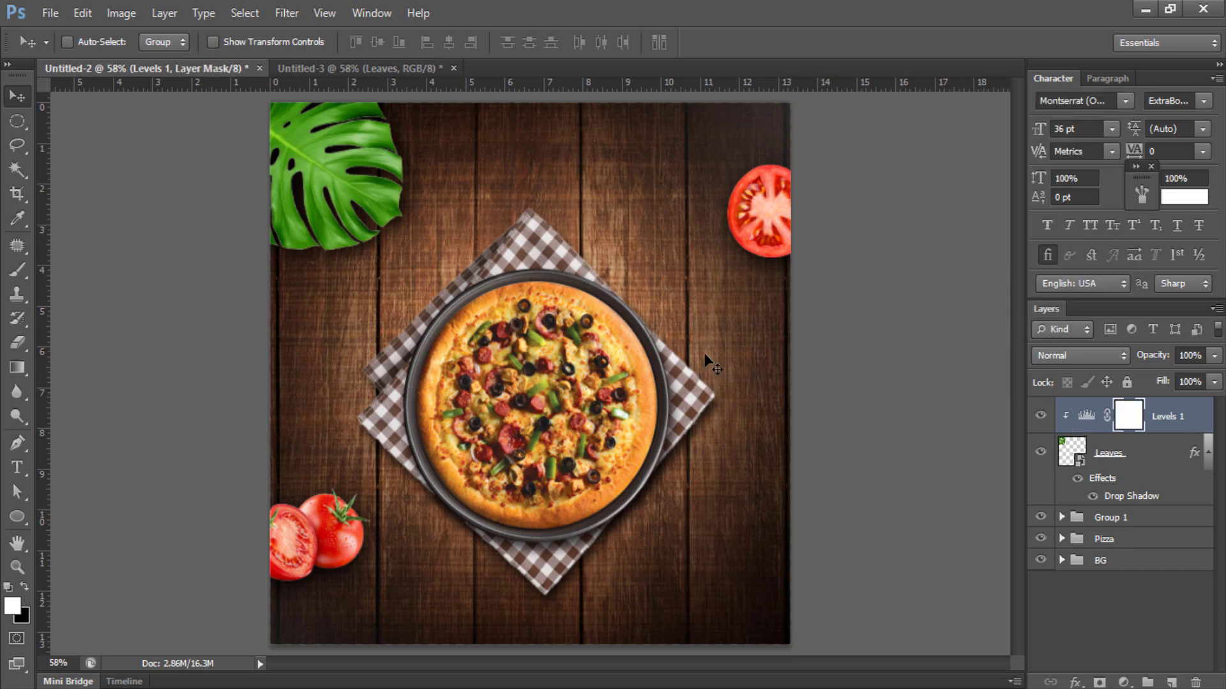
Switch to a small black brush of about 8 px and zoom in on the leaf.
key("b")
left_click_drag(452, 268, 248, 313)
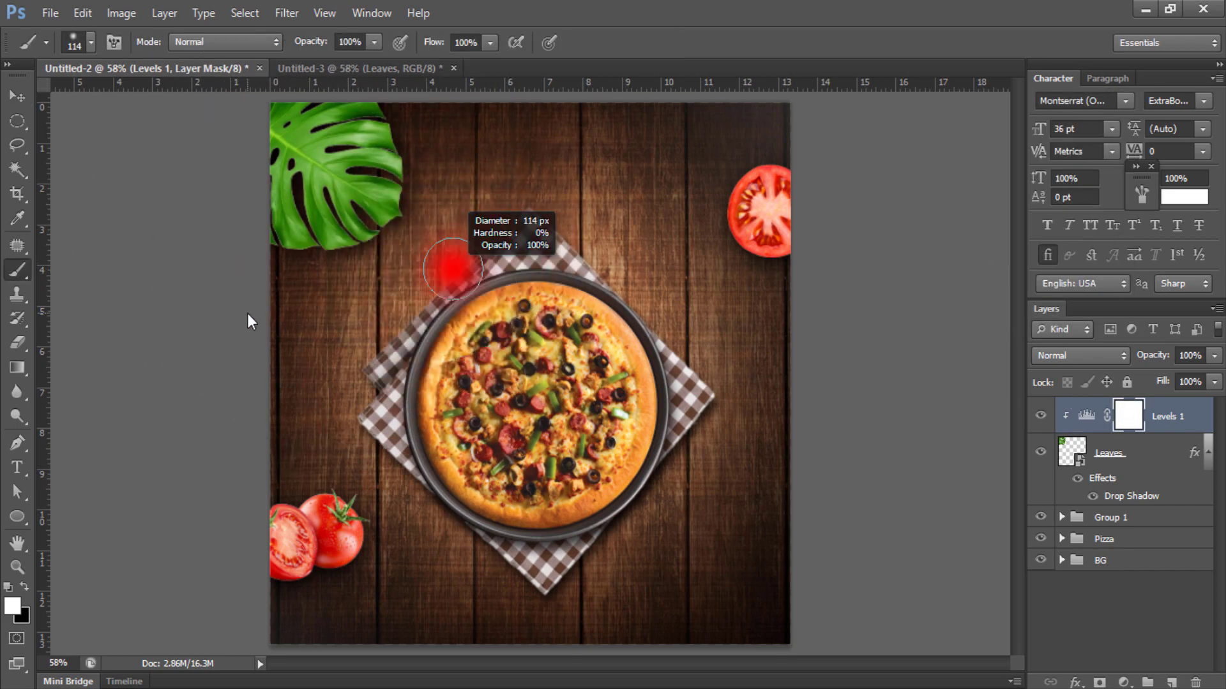
right_click(323, 300)
key("Escape")
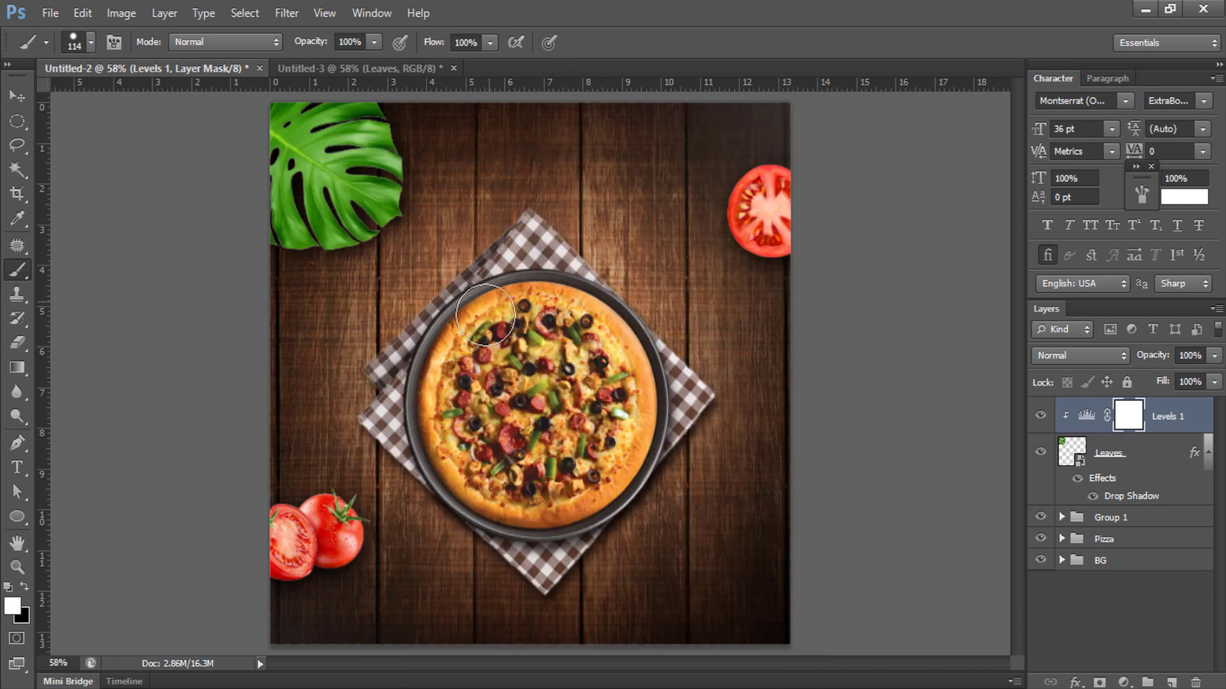
key("bracketleft")
key("bracketleft")
key("bracketleft")
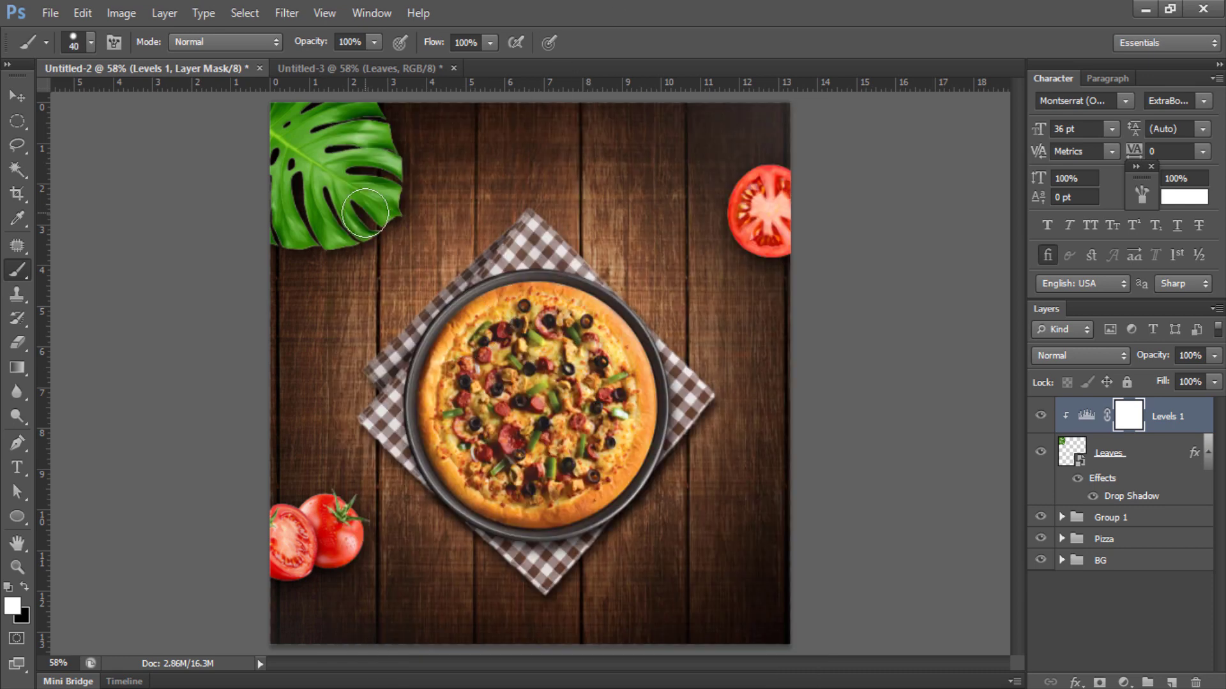
key("x")
scroll(364, 212, "up", 2)
scroll(358, 203, "up", 3)
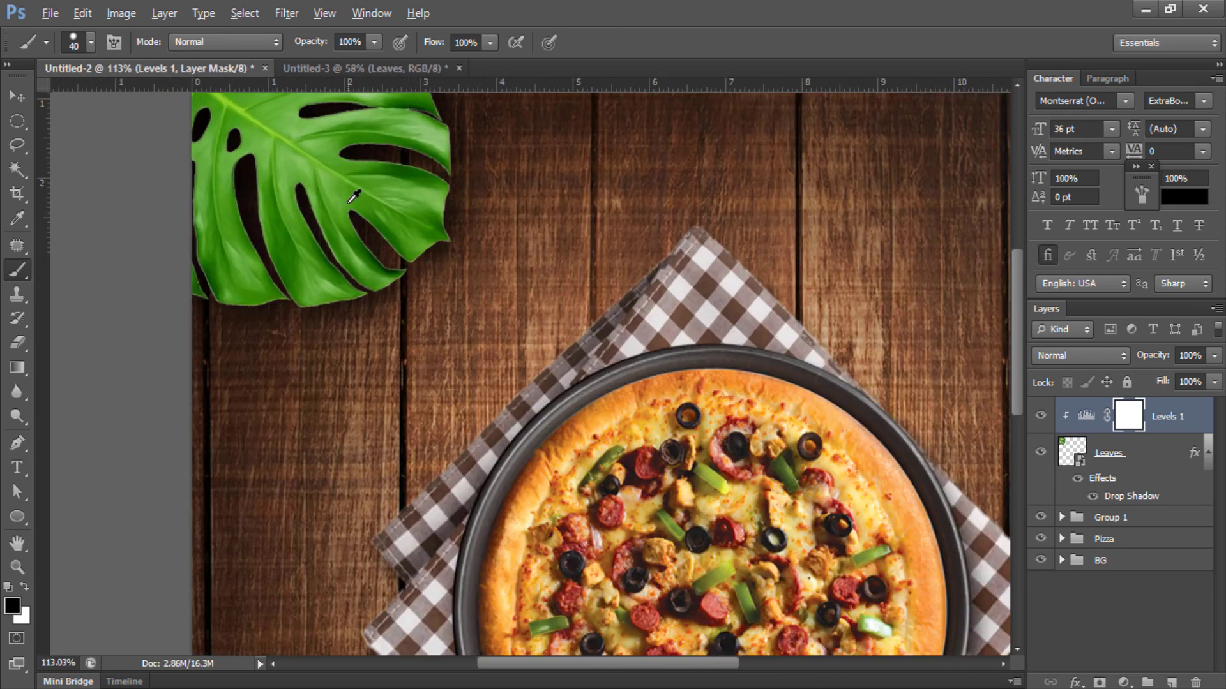
scroll(326, 198, "up", 1)
key("bracketleft")
key("bracketleft")
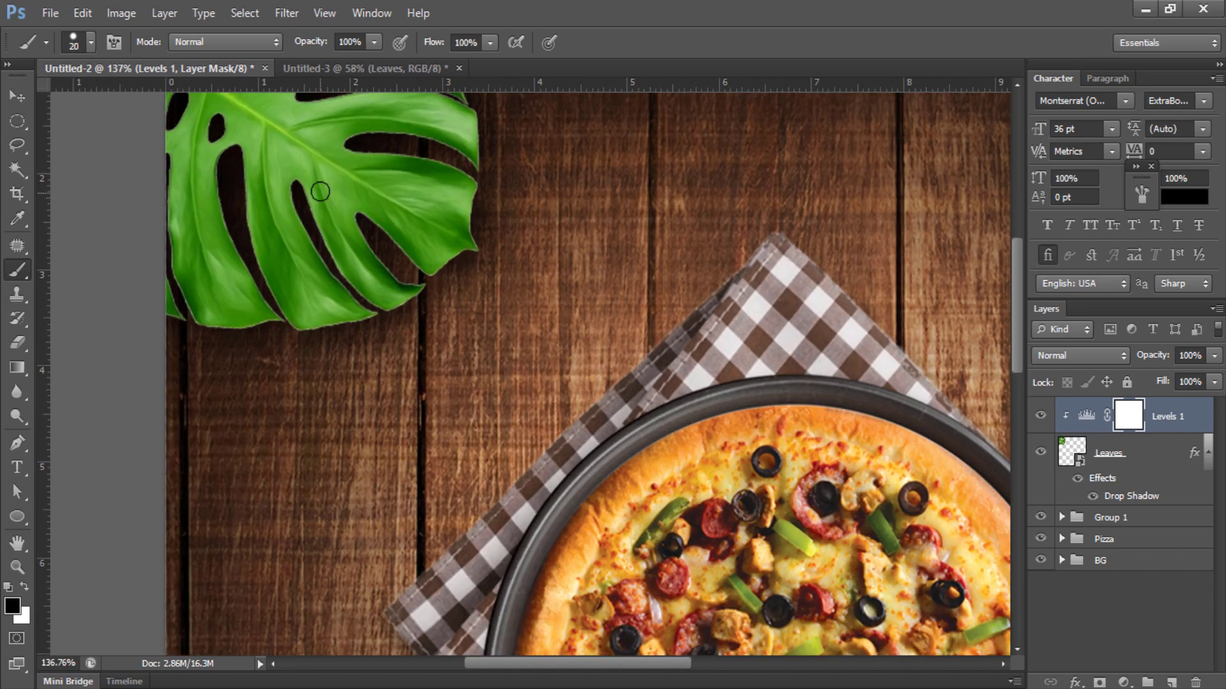
key("bracketleft")
key("bracketleft")
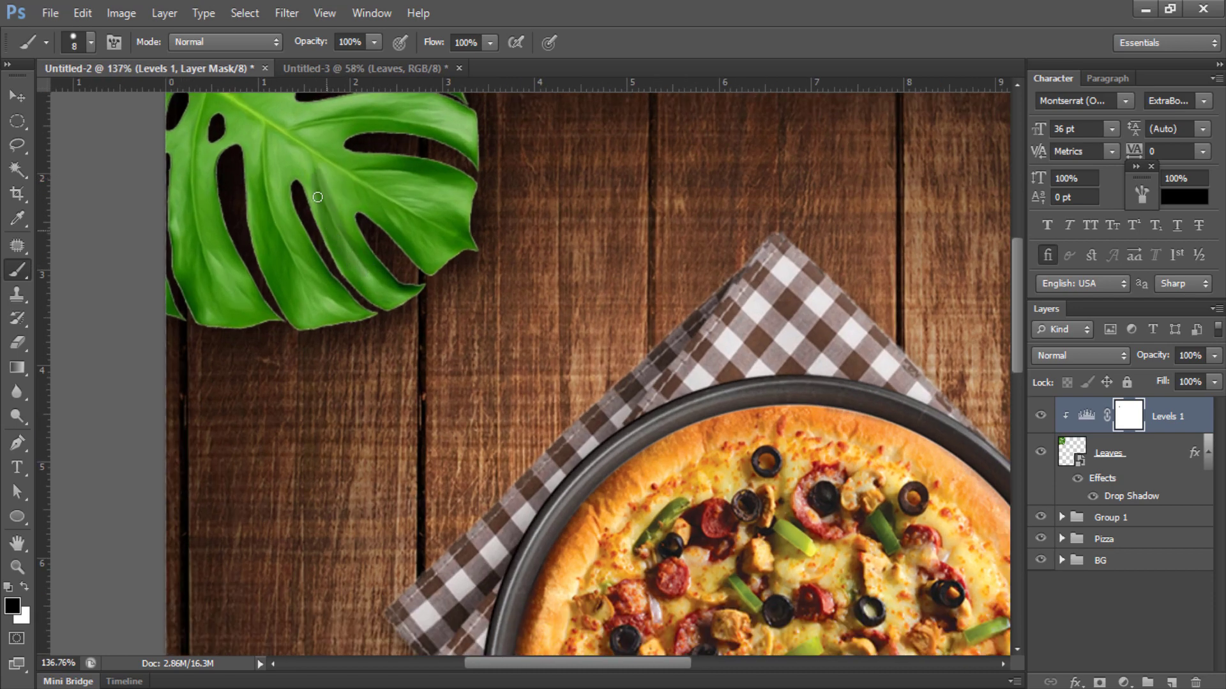
Paint on the Levels 1 mask to darken several lobes of the top-left leaf.
mouse_move(351, 229)
left_mouse_down()
mouse_move(337, 214)
mouse_move(266, 218)
left_mouse_up()
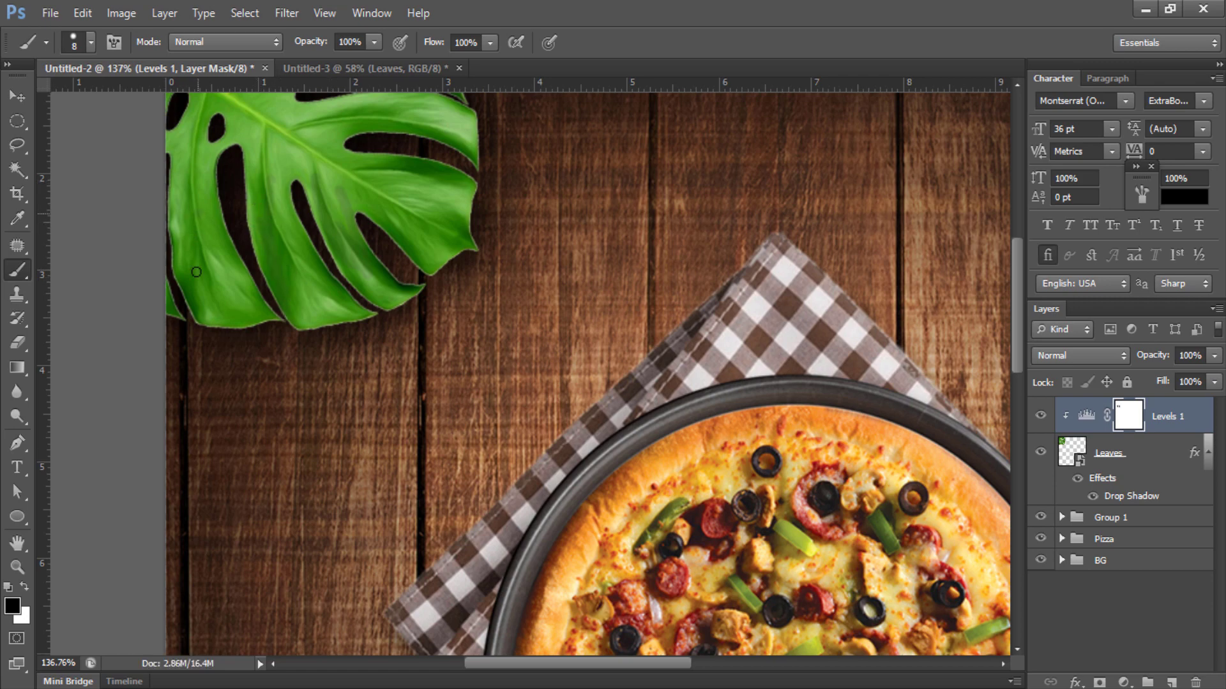
scroll(207, 206, "up", 2)
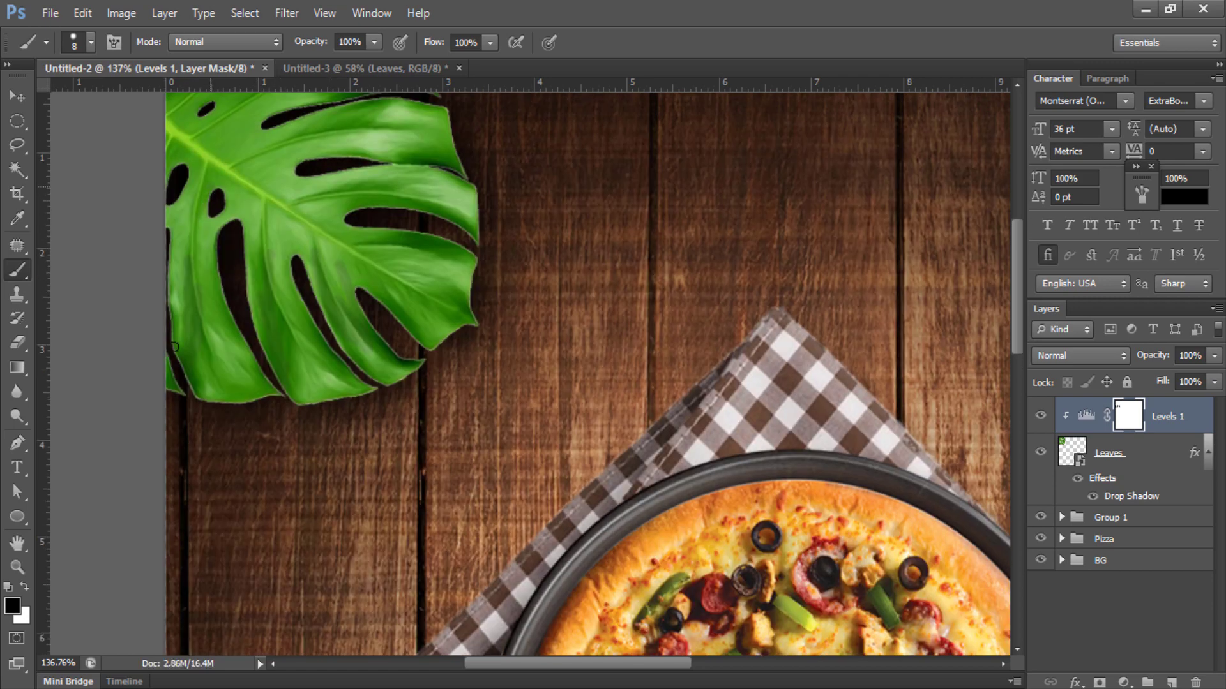
scroll(268, 282, "up", 2)
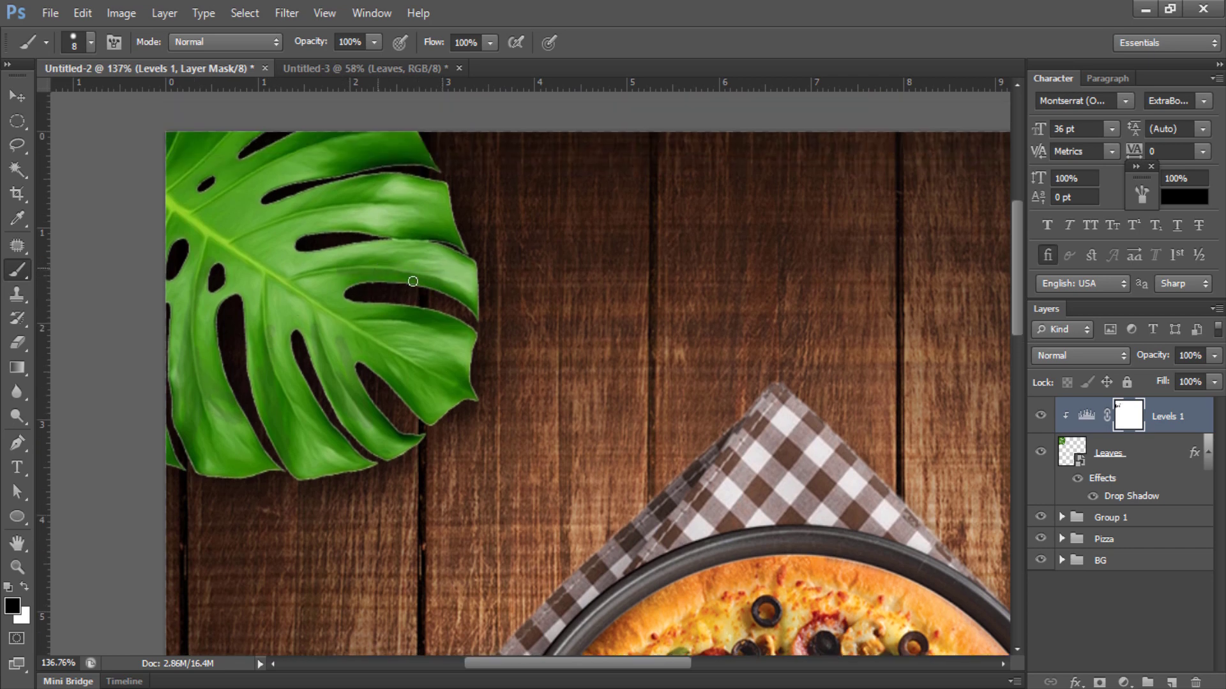
scroll(360, 220, "up", 1)
scroll(359, 221, "up", 1)
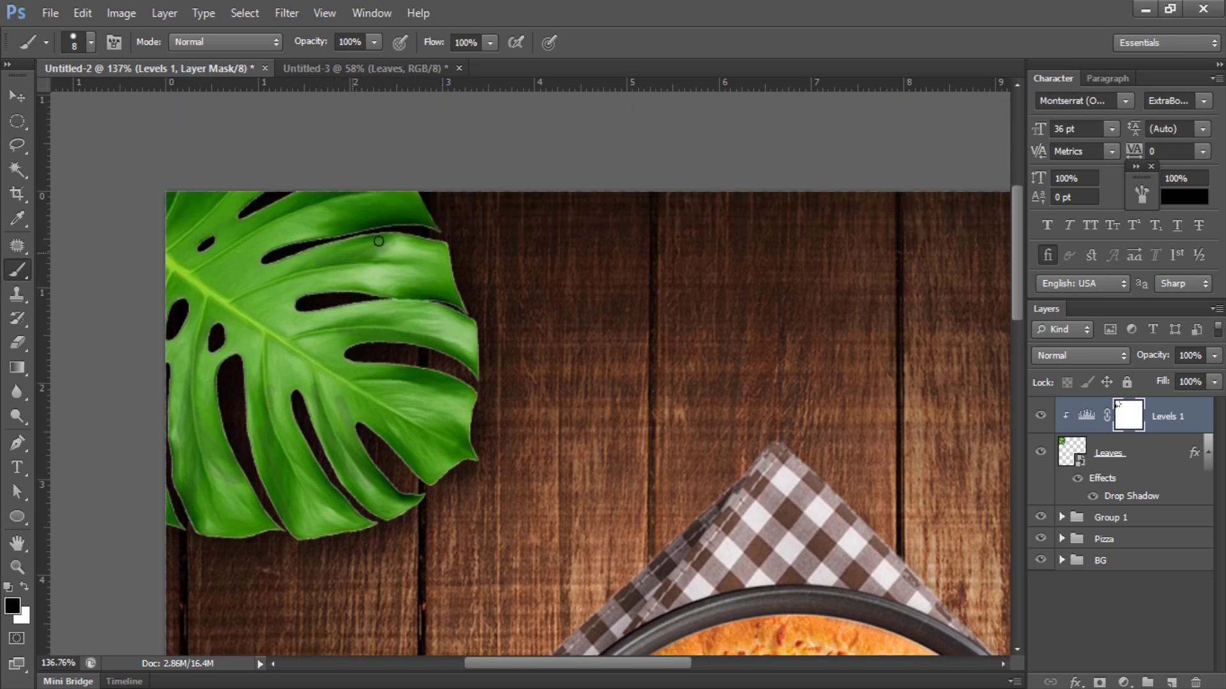
scroll(344, 275, "up", 1)
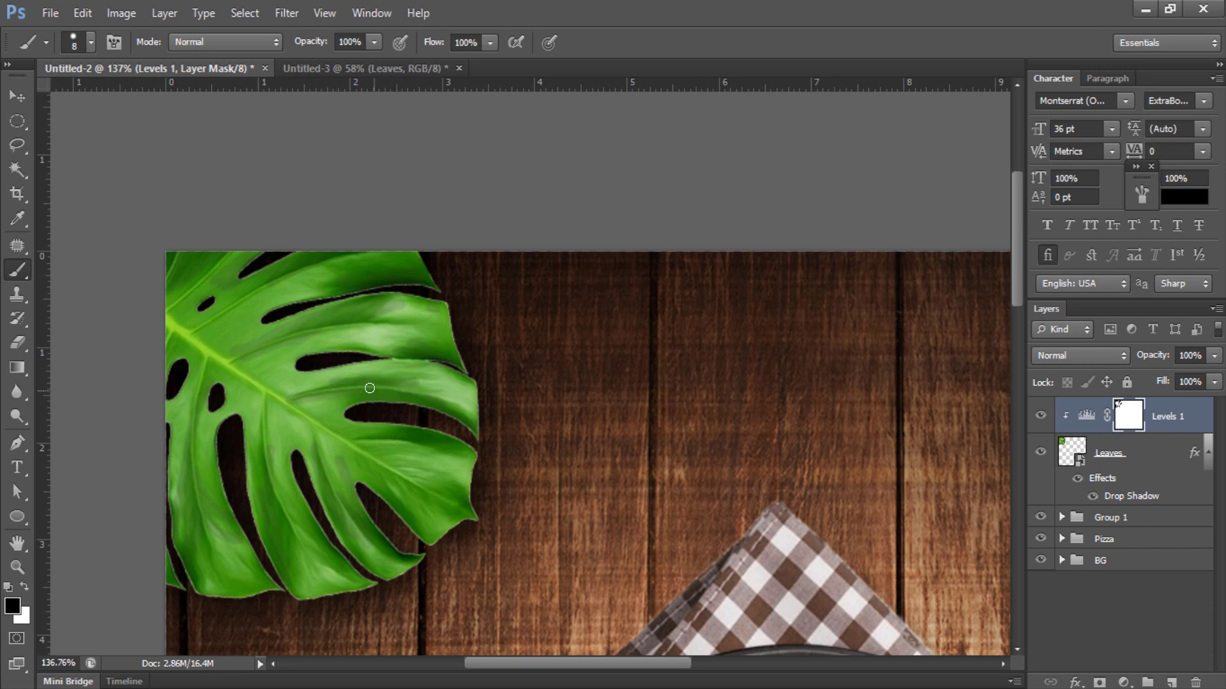
mouse_move(371, 449)
left_mouse_down()
mouse_move(436, 471)
mouse_move(413, 459)
left_mouse_up()
left_click_drag(334, 474, 358, 438)
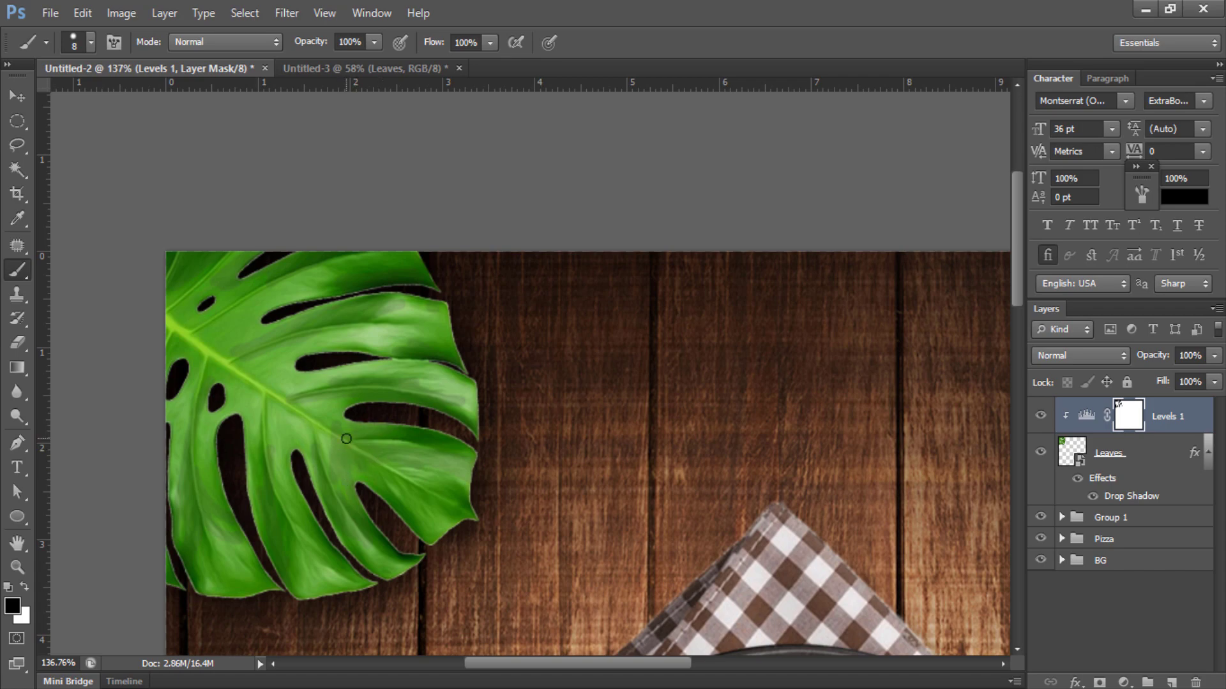
key("ctrl+0")
Duplicate the Leaves layer and place a rotated copy in the bottom-right corner.
left_click(18, 96)
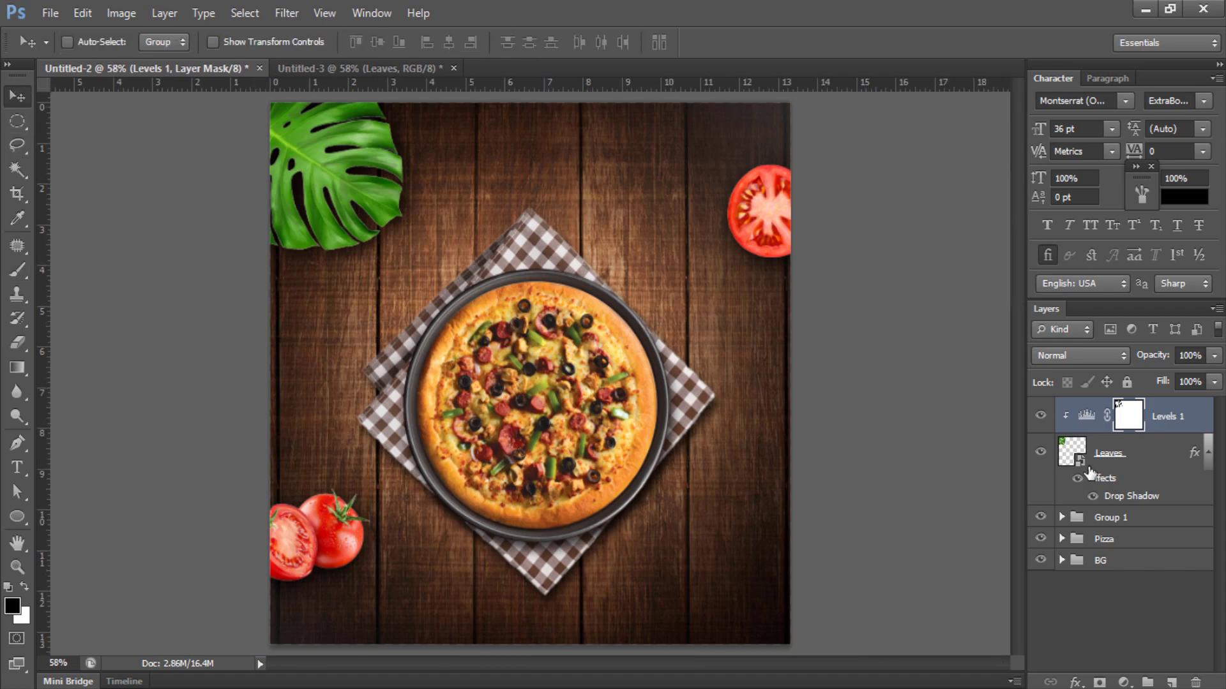
key("ctrl+j")
key("ctrl+alt+g")
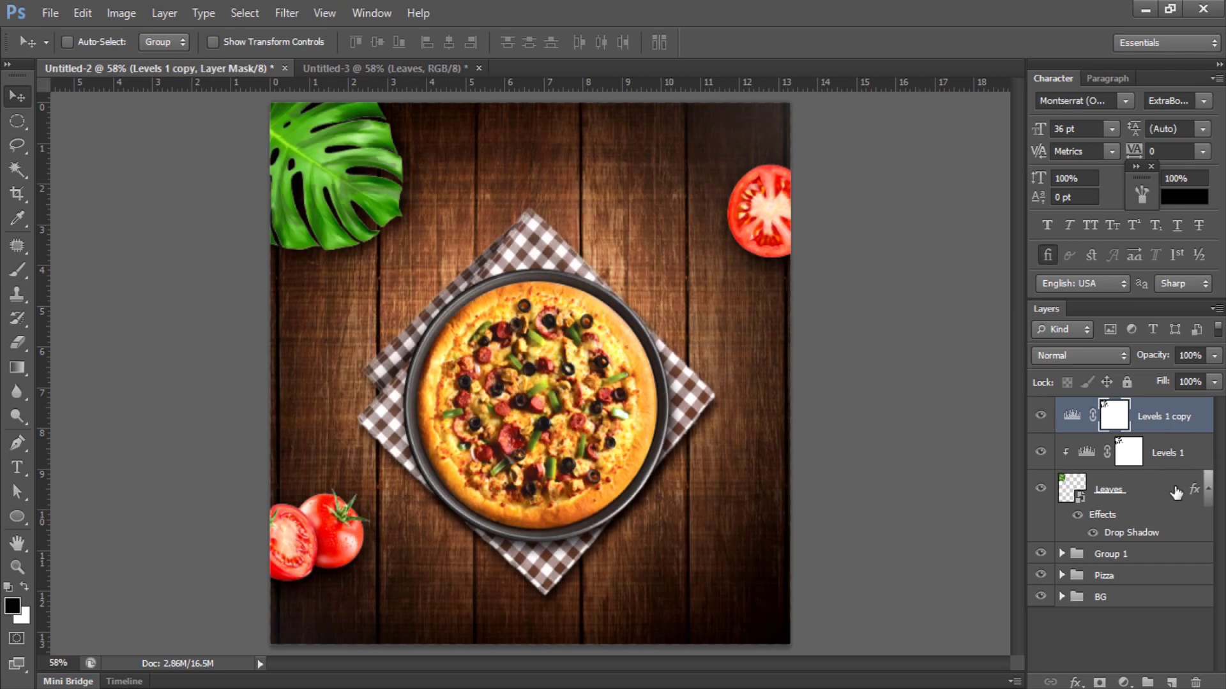
key("Delete")
left_click(1157, 467)
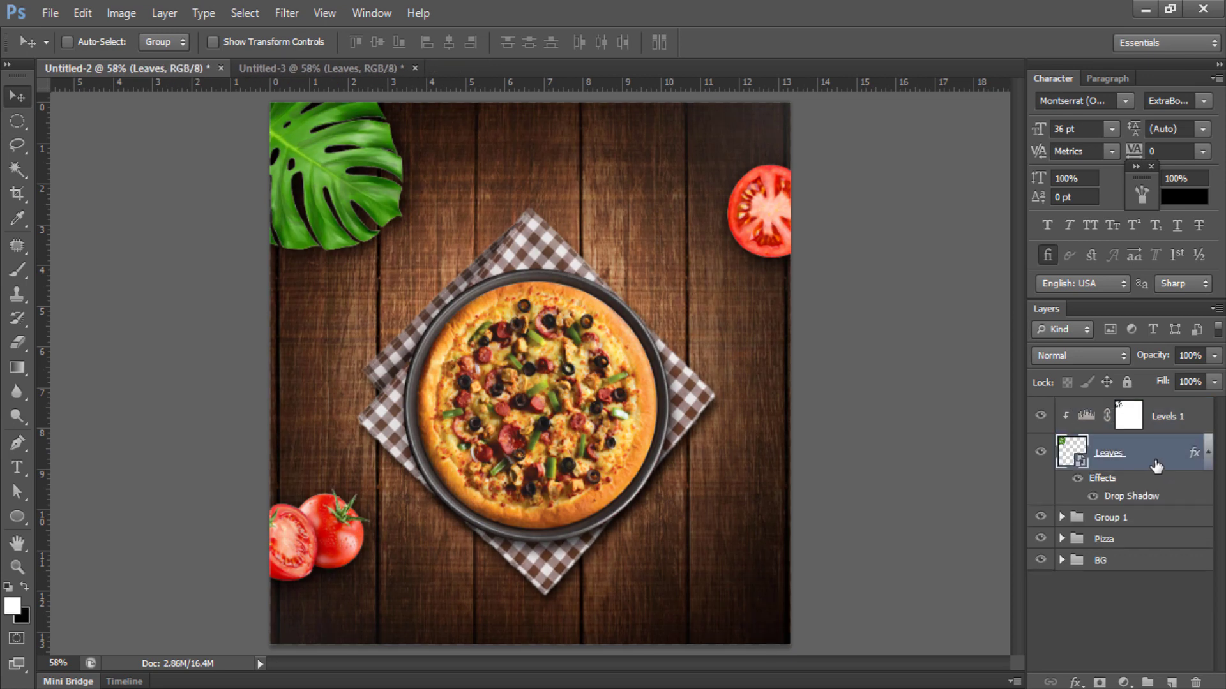
key("ctrl+j")
left_click(1090, 524)
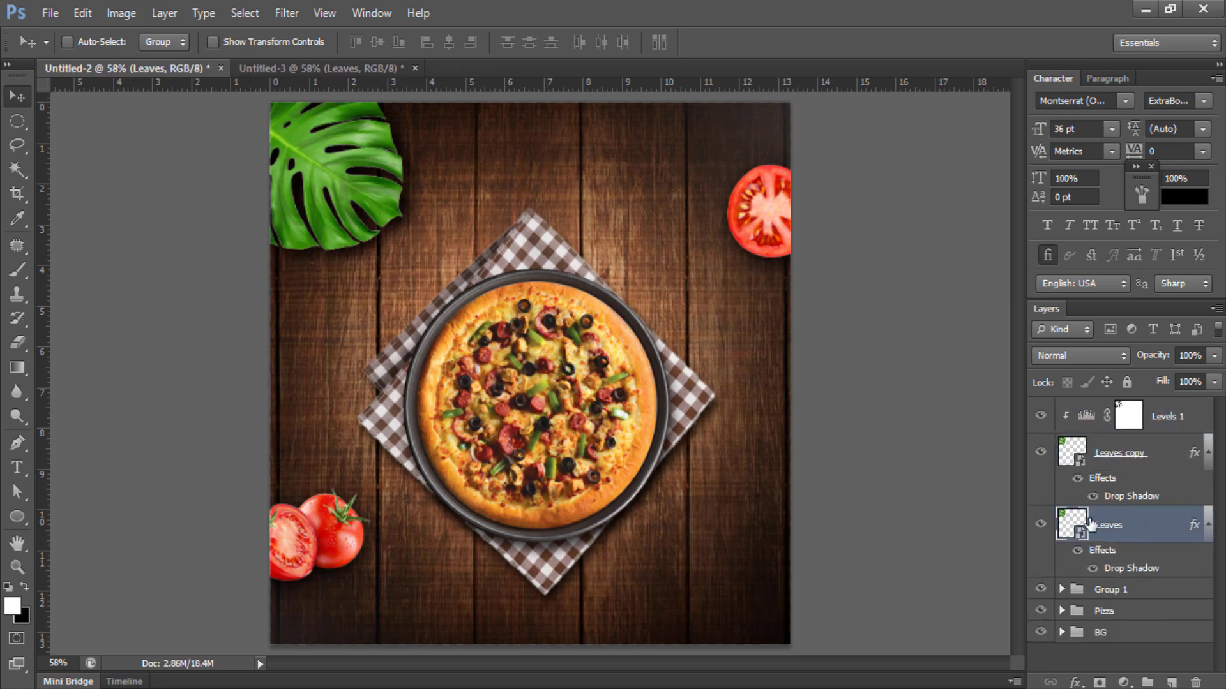
left_click_drag(338, 172, 709, 539)
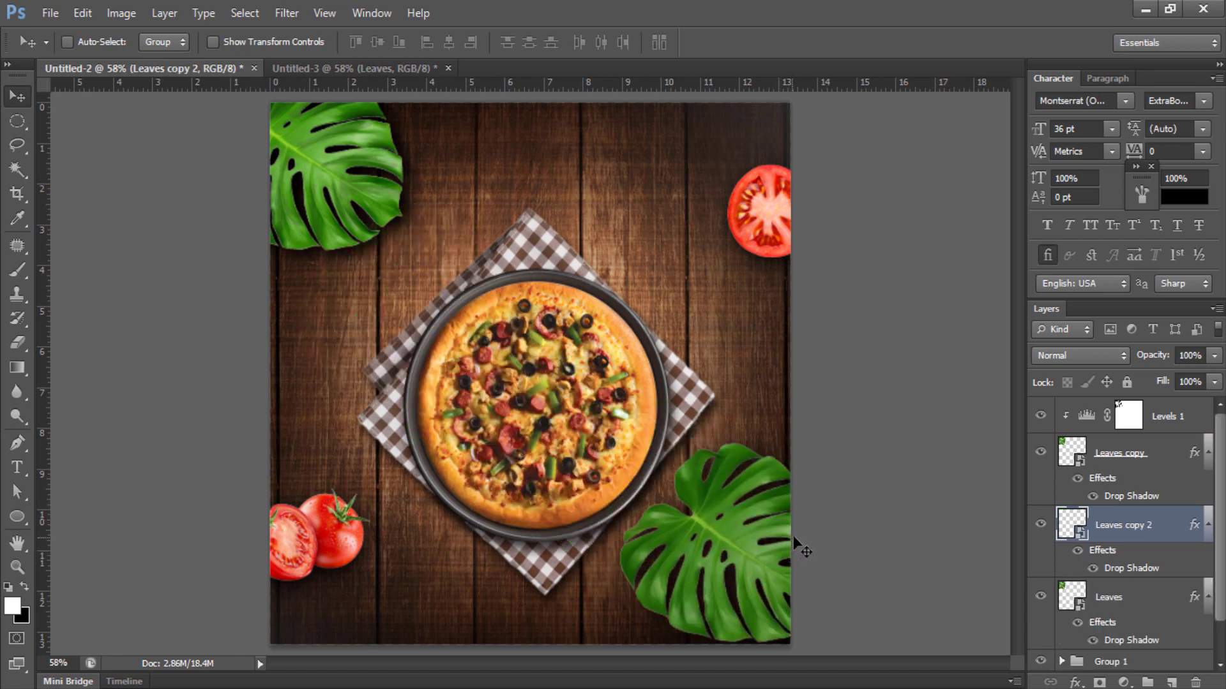
key("ctrl+t")
mouse_move(851, 467)
left_mouse_down()
mouse_move(813, 631)
mouse_move(848, 683)
left_mouse_up()
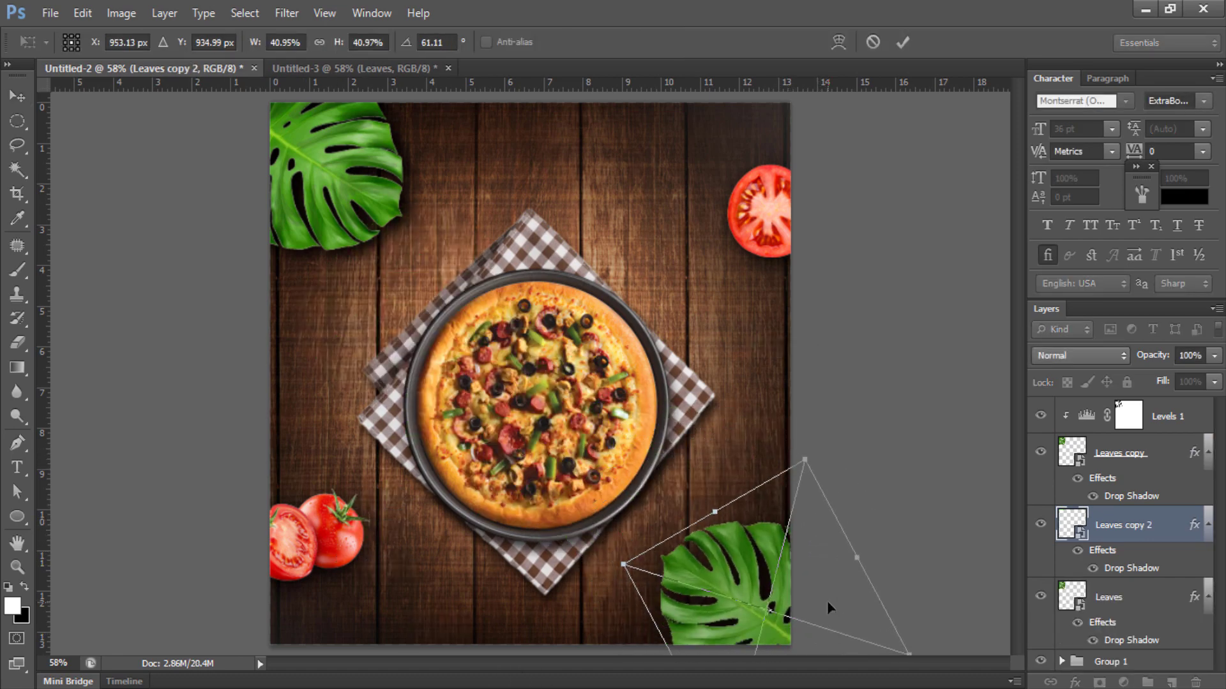
key("Return")
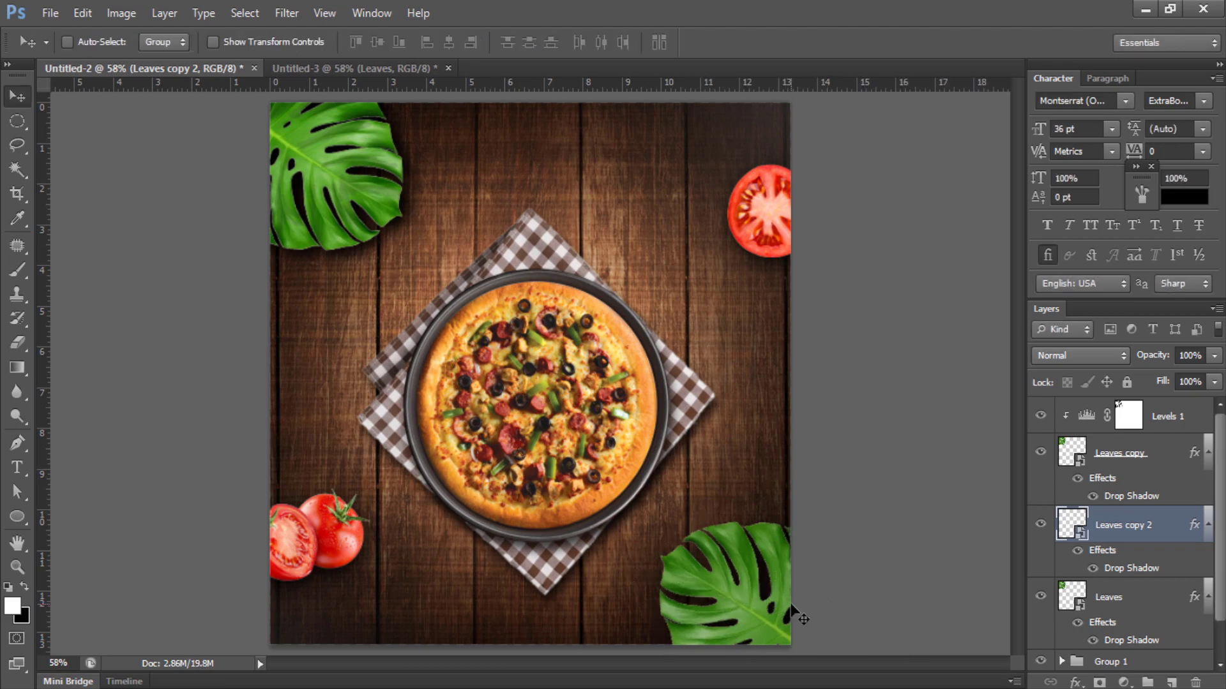
left_click_drag(791, 613, 795, 609)
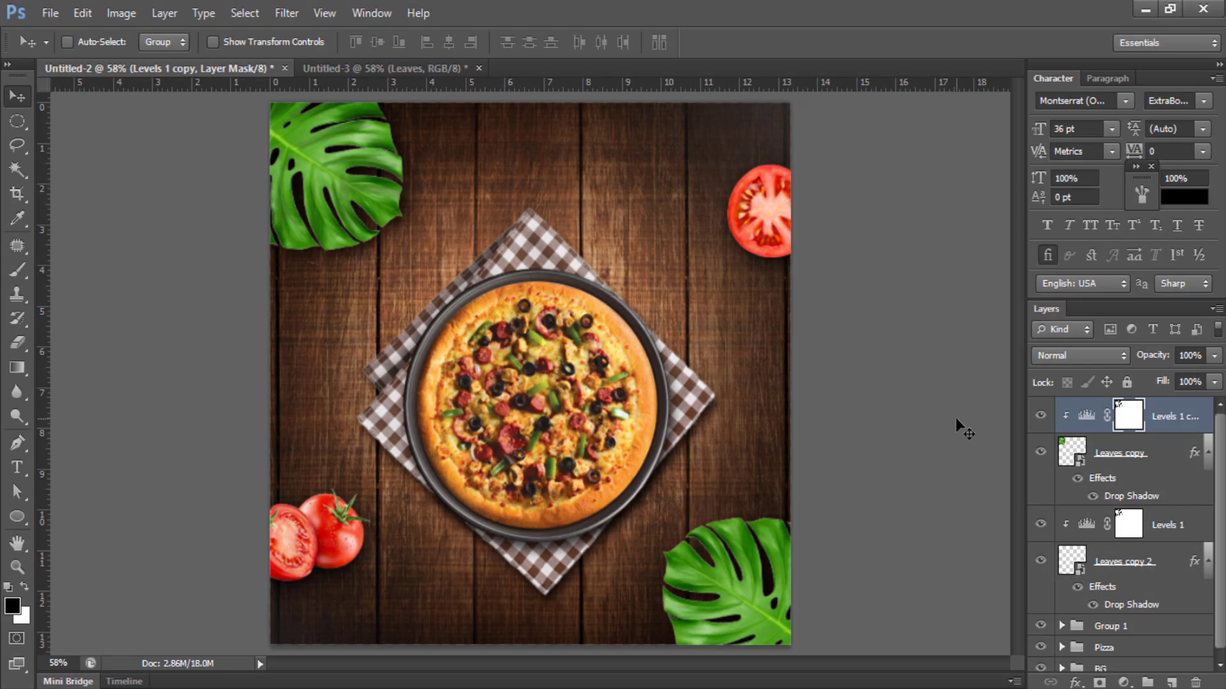
key("ctrl+minus")
Group the four leaf and Levels layers and name the group 'Leves'.
left_click(1110, 562)
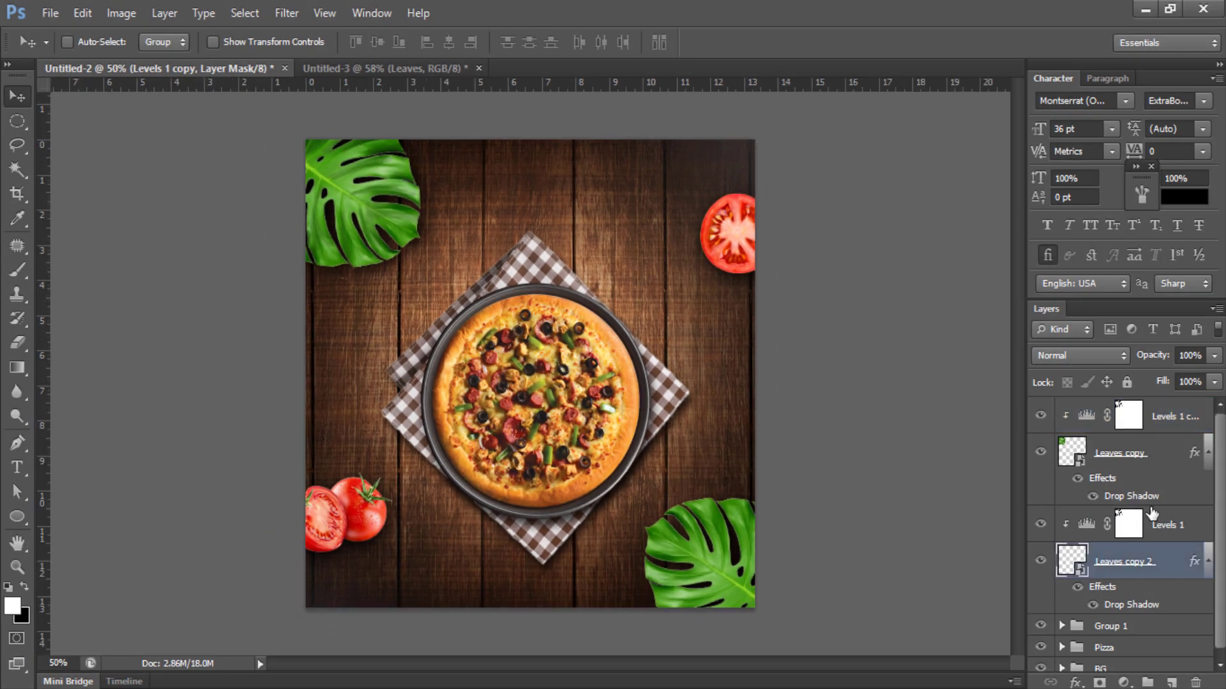
left_click(1164, 431, "ctrl")
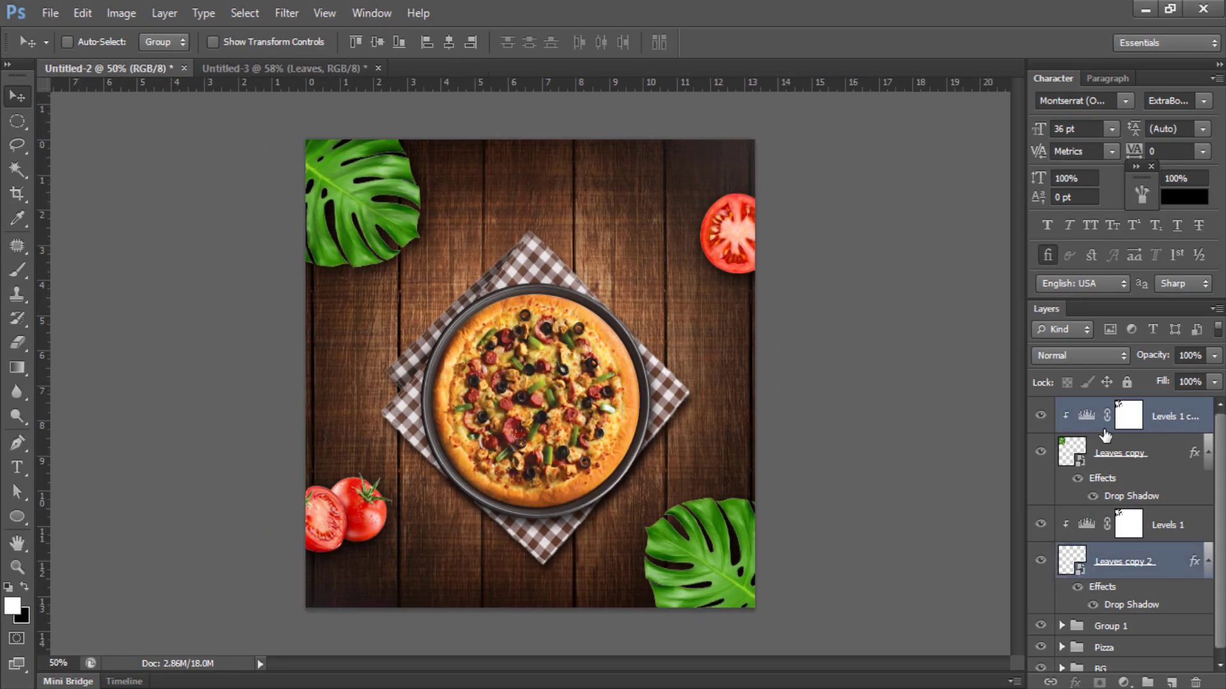
left_click(1119, 562)
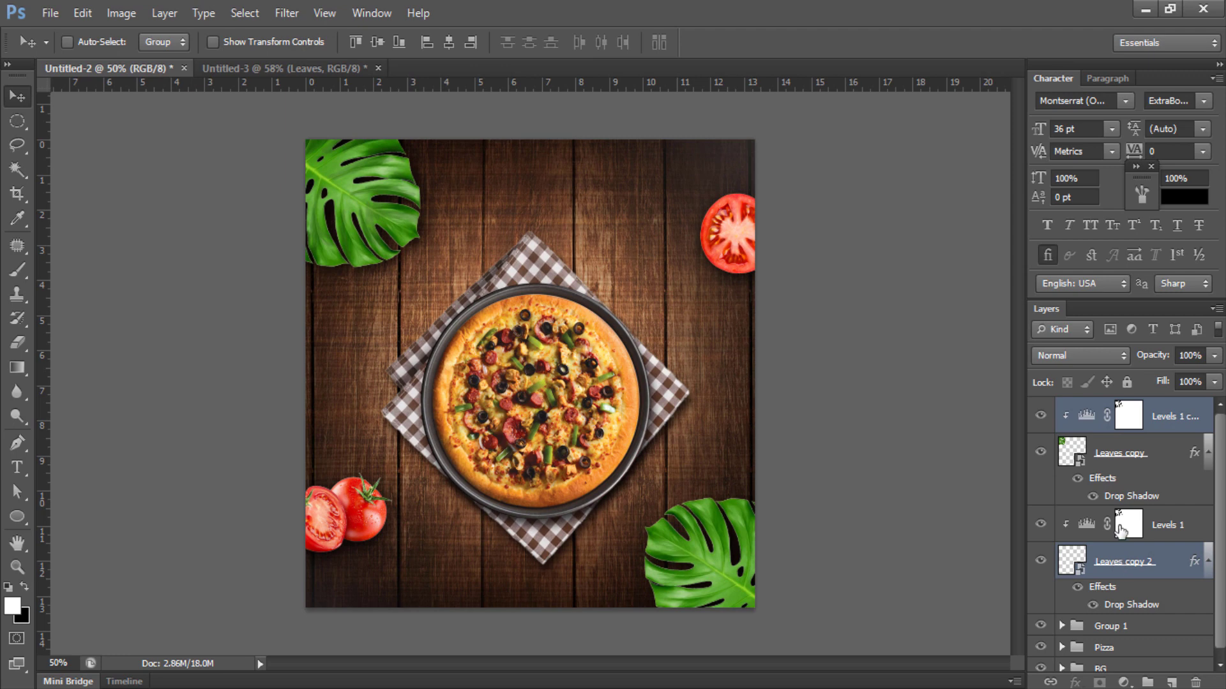
left_click(1093, 421, "shift")
key("ctrl+g")
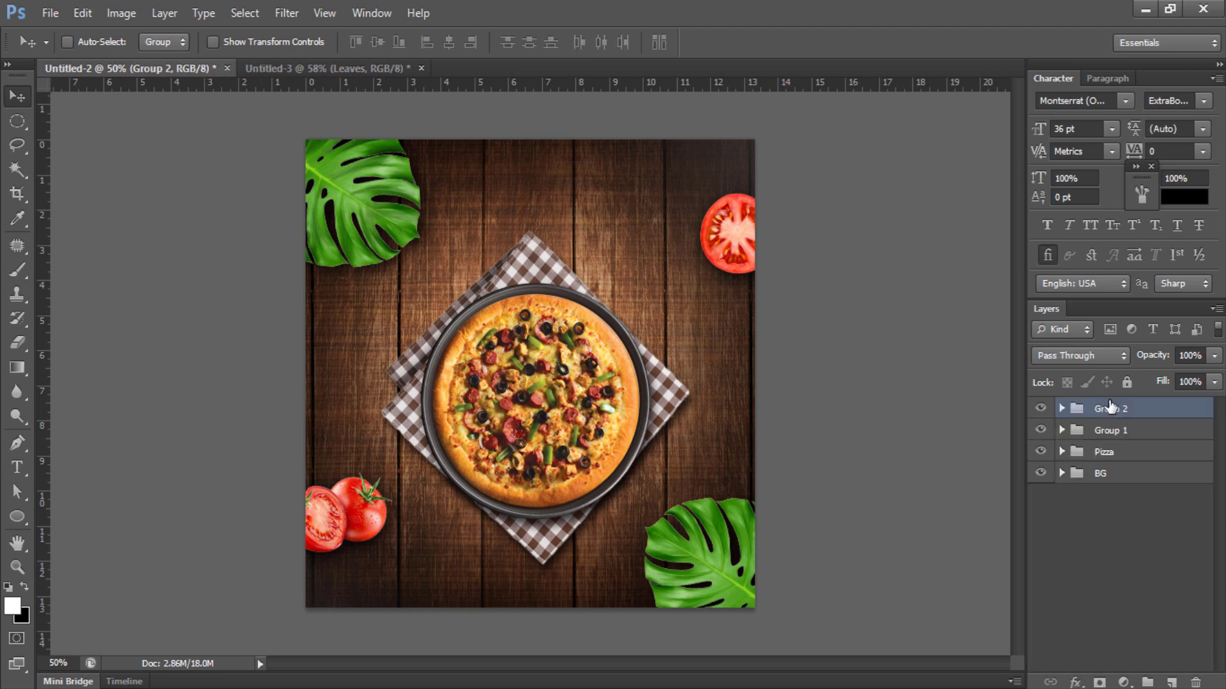
double_click(1114, 411)
type("Leves")
left_click(1081, 552)
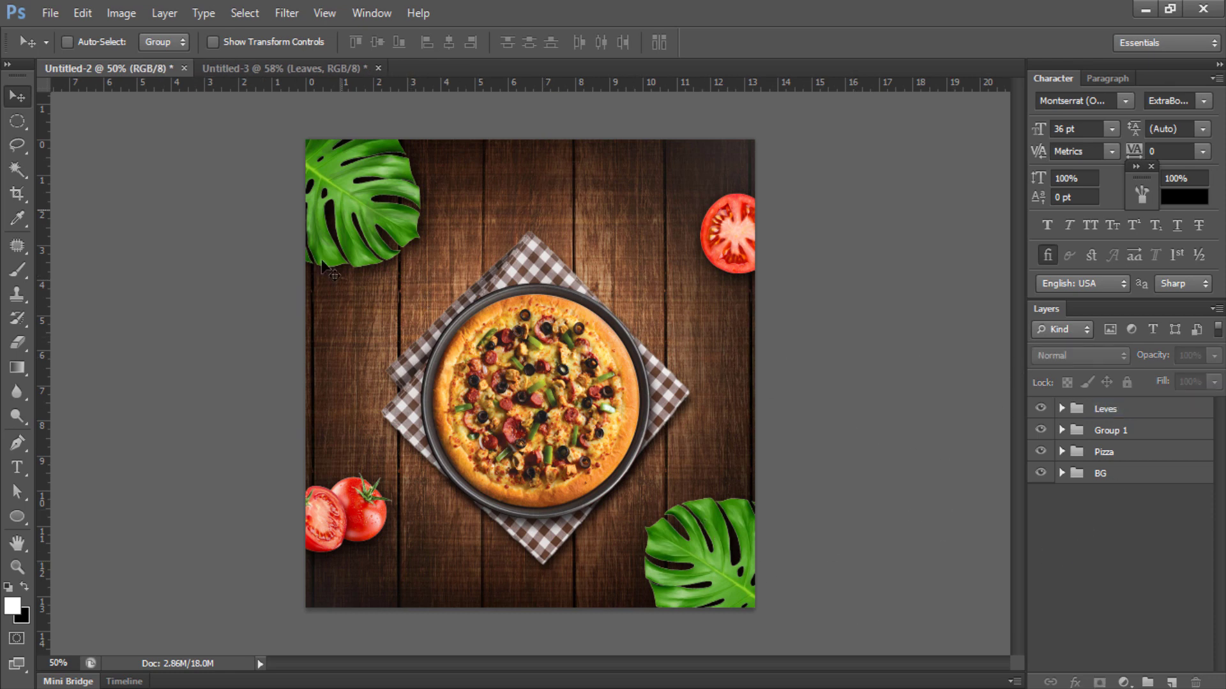
Type the 'Pizza' title above the pizza, enlarge it and set its font to Hey August.
left_click(18, 471)
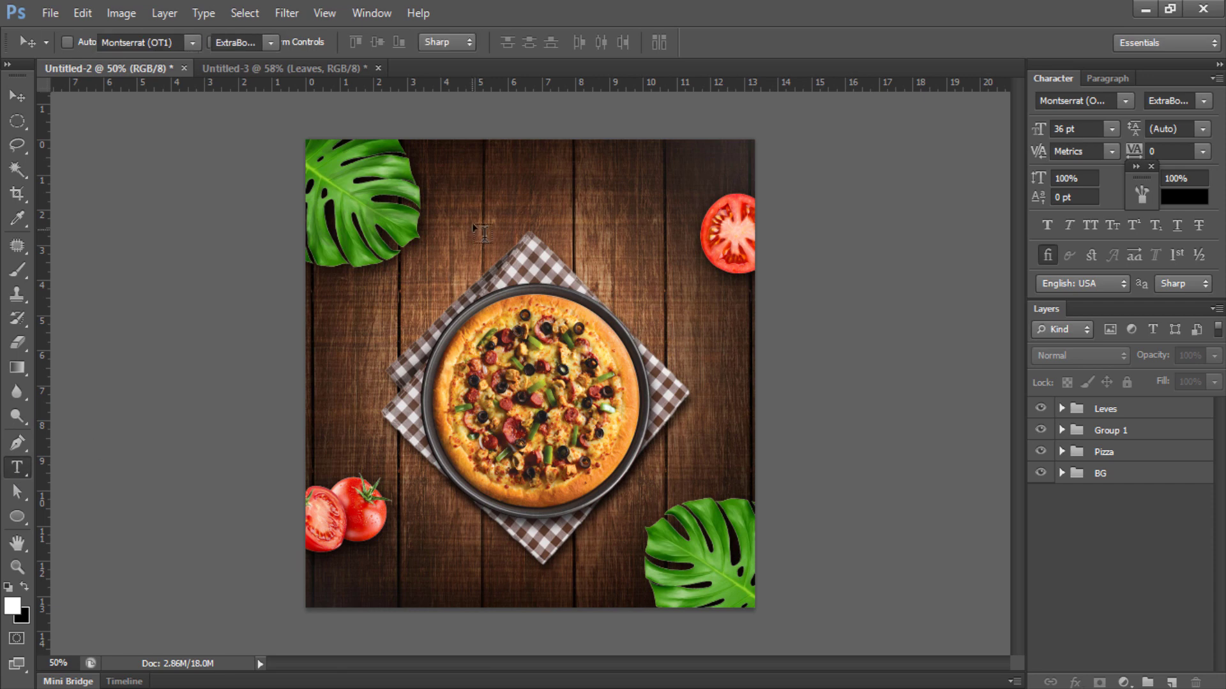
left_click(477, 200)
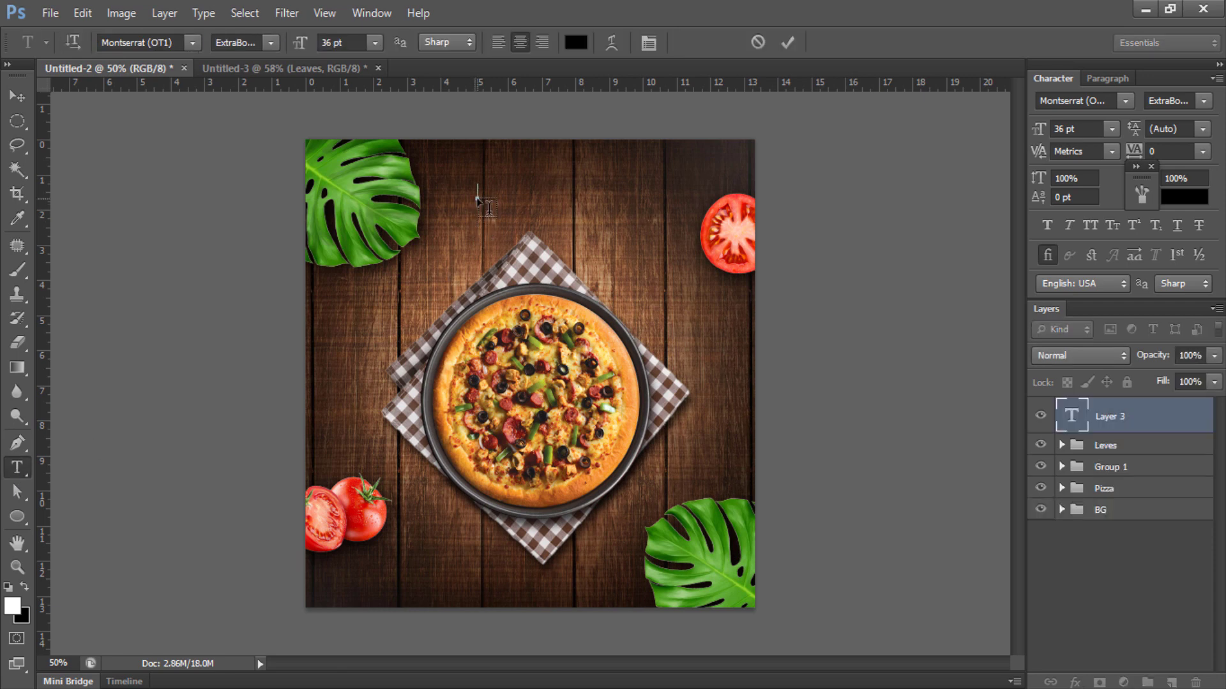
type("Pizza")
left_click(792, 44)
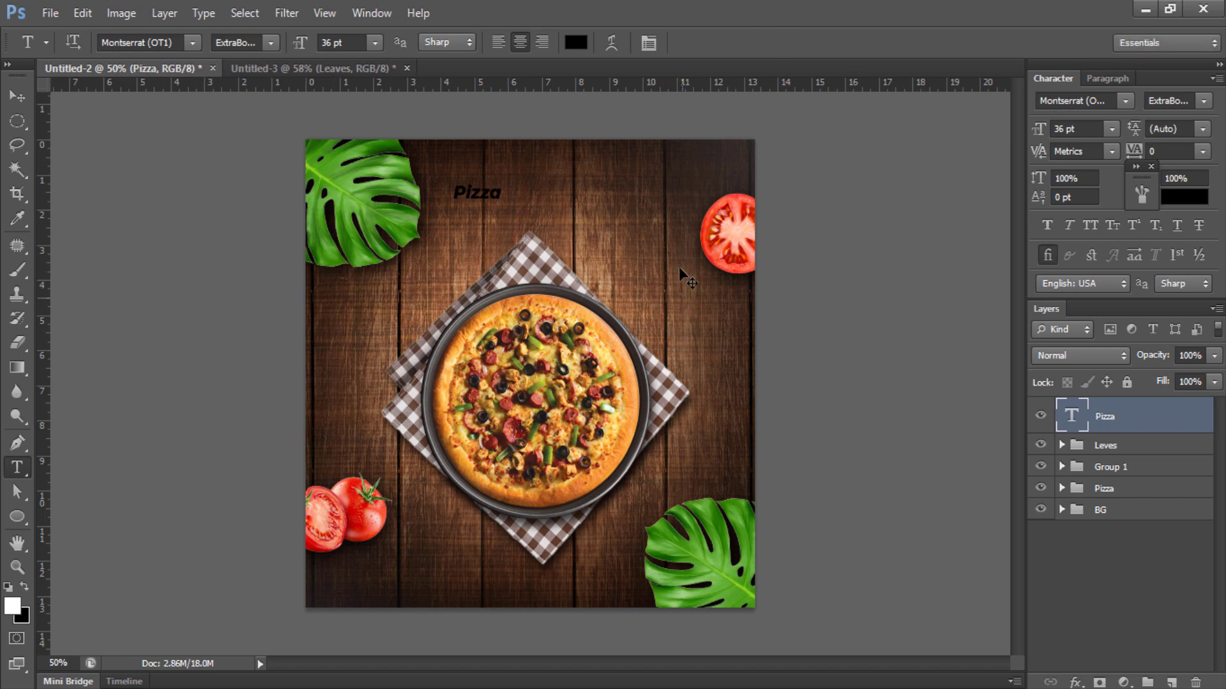
key("ctrl+t")
left_click_drag(501, 200, 605, 259)
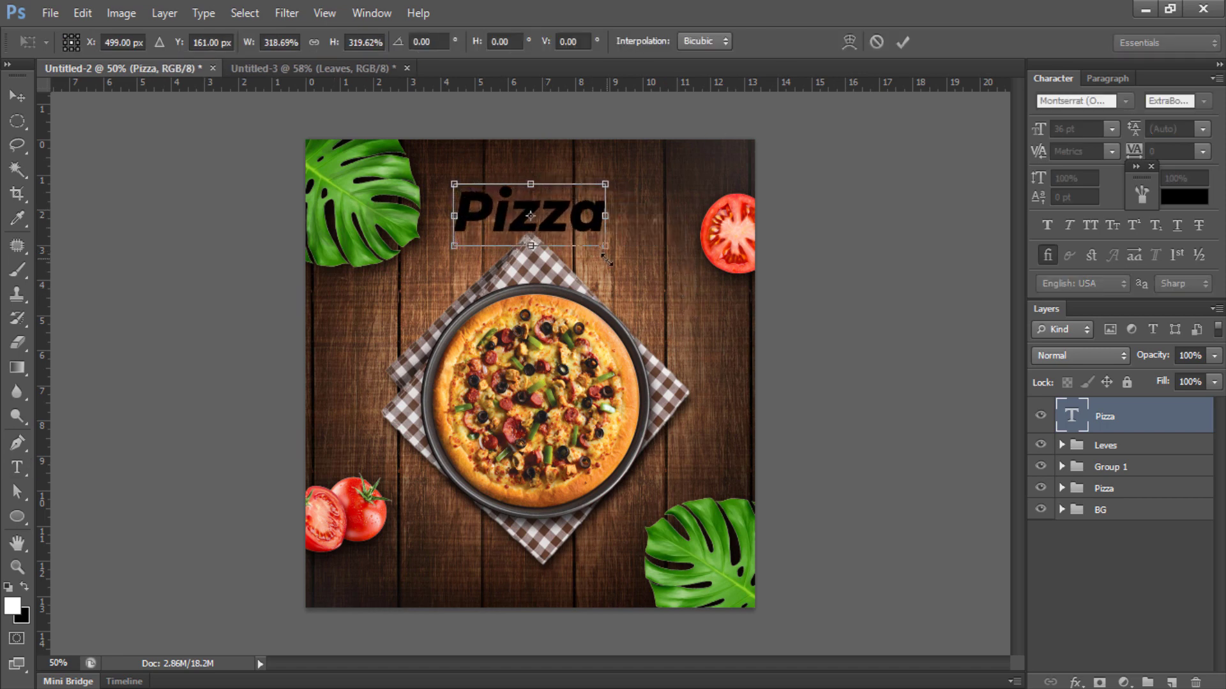
key("Return")
left_click(1070, 100)
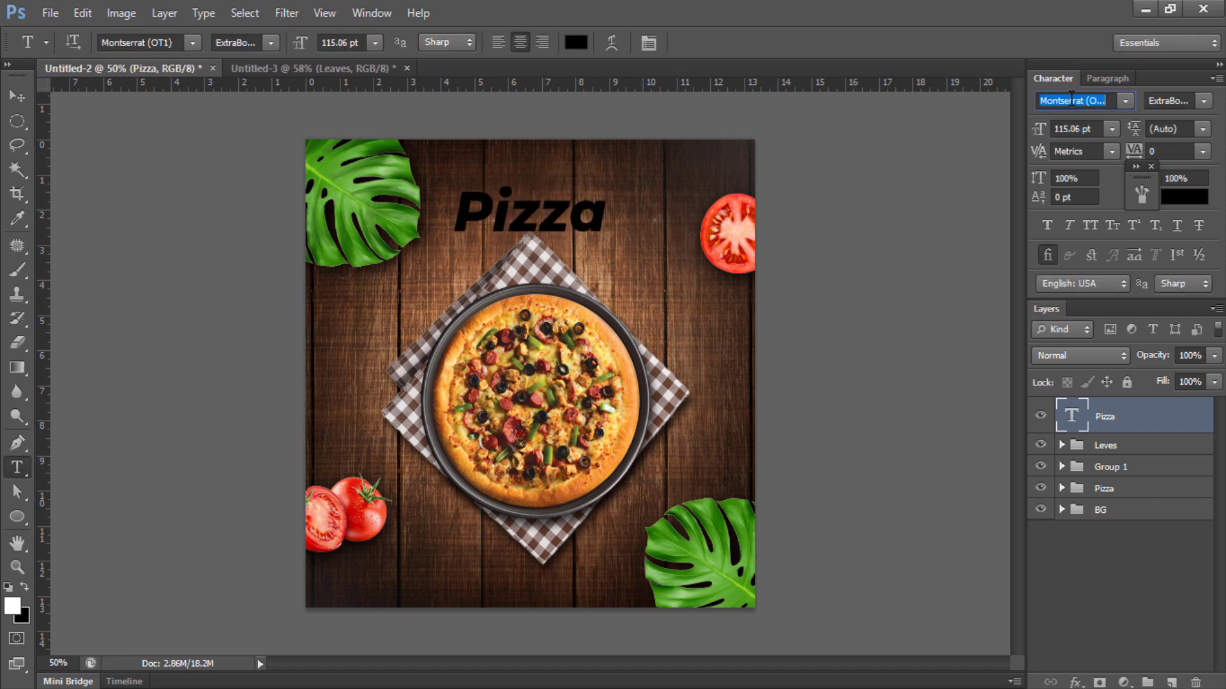
type("Hey August")
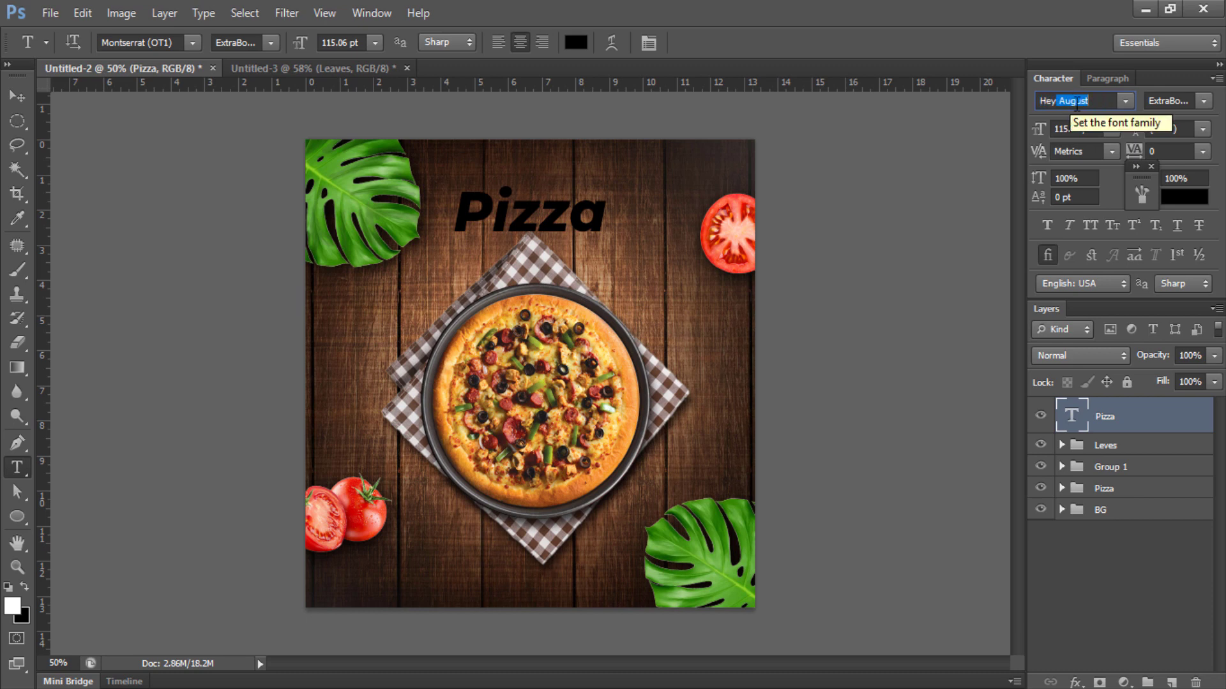
key("Return")
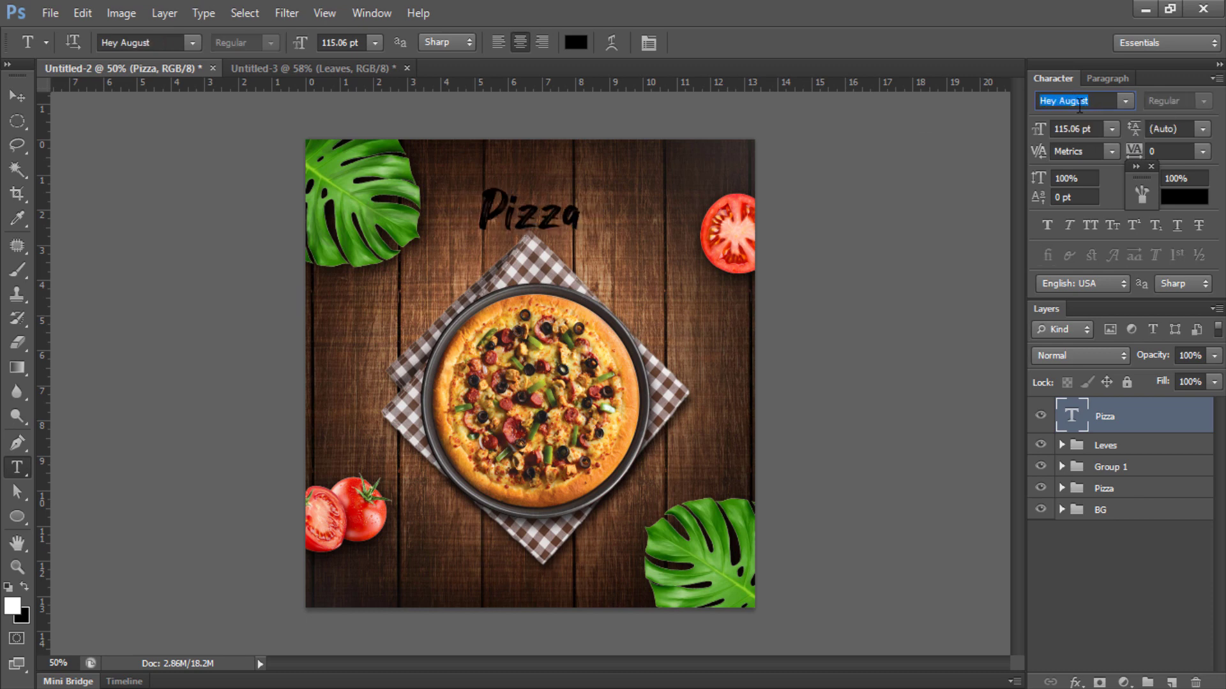
key("v")
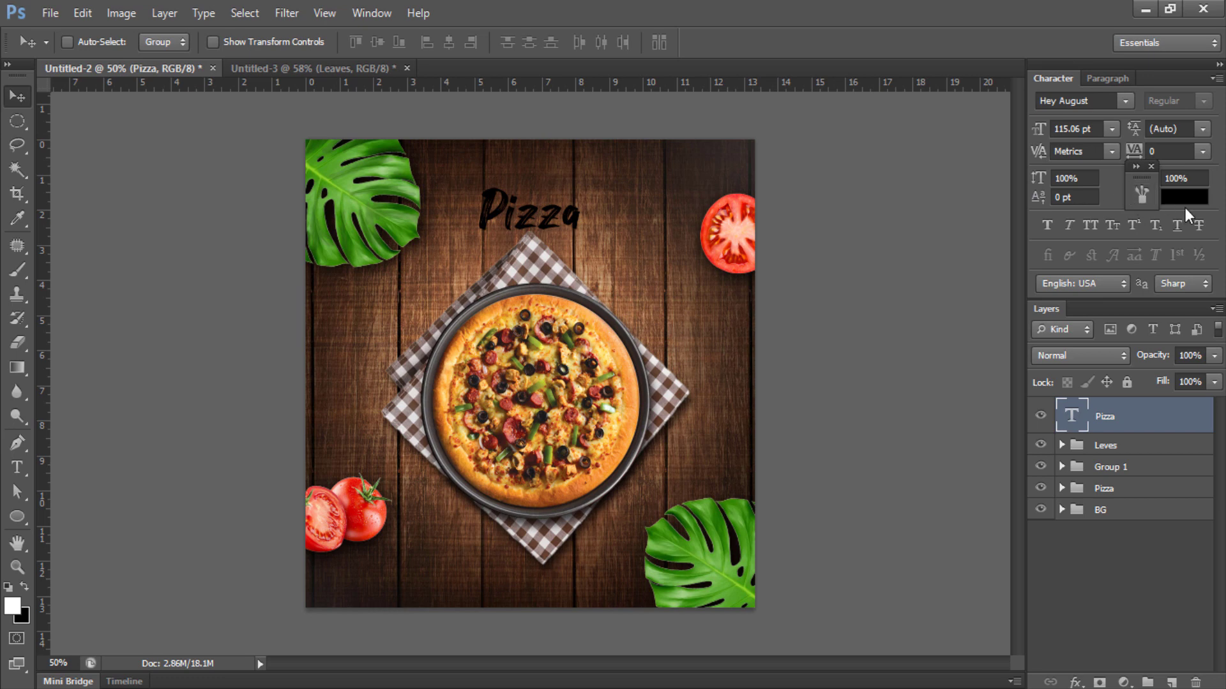
Make the Pizza title white and scale it up to about 177%.
left_click(1161, 200)
left_click(683, 319)
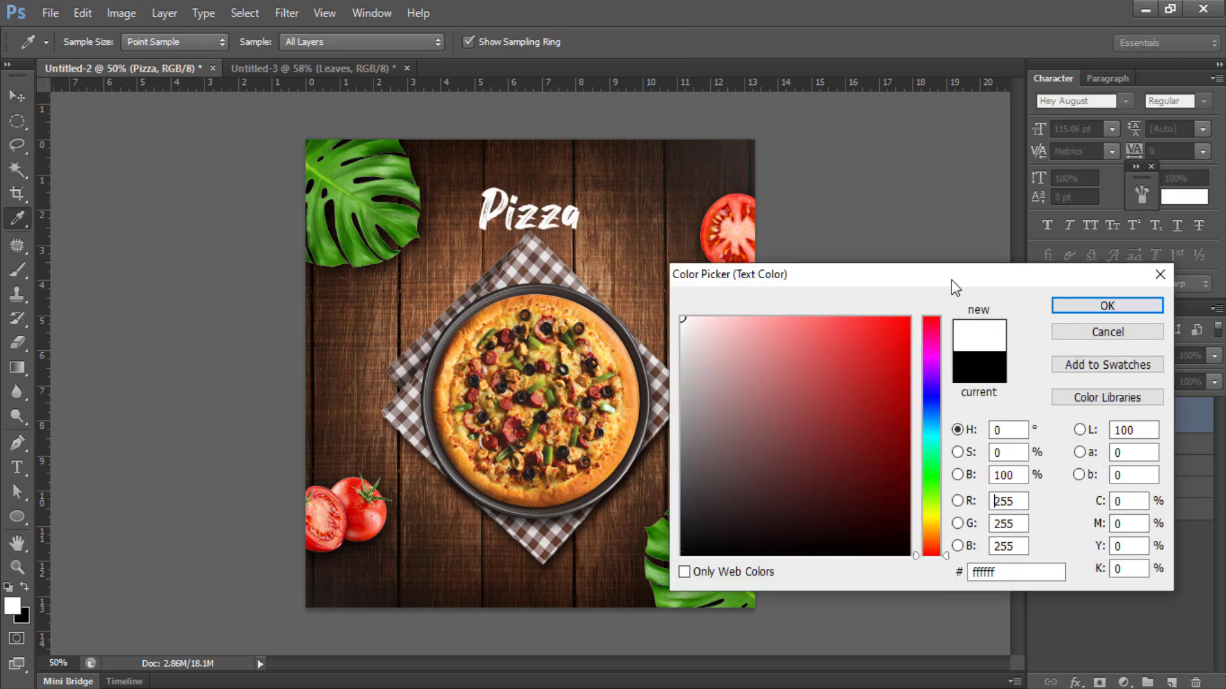
left_click(1075, 305)
key("ctrl+t")
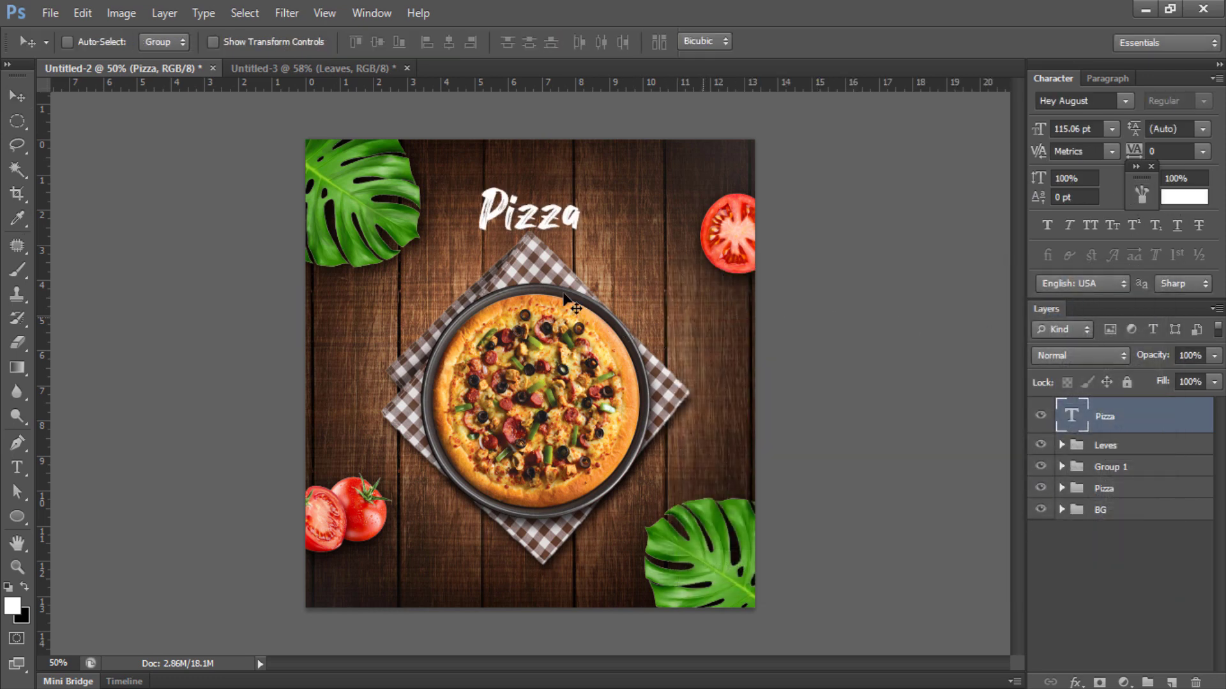
mouse_move(580, 244)
left_mouse_down()
mouse_move(619, 267)
mouse_move(591, 224)
left_mouse_up()
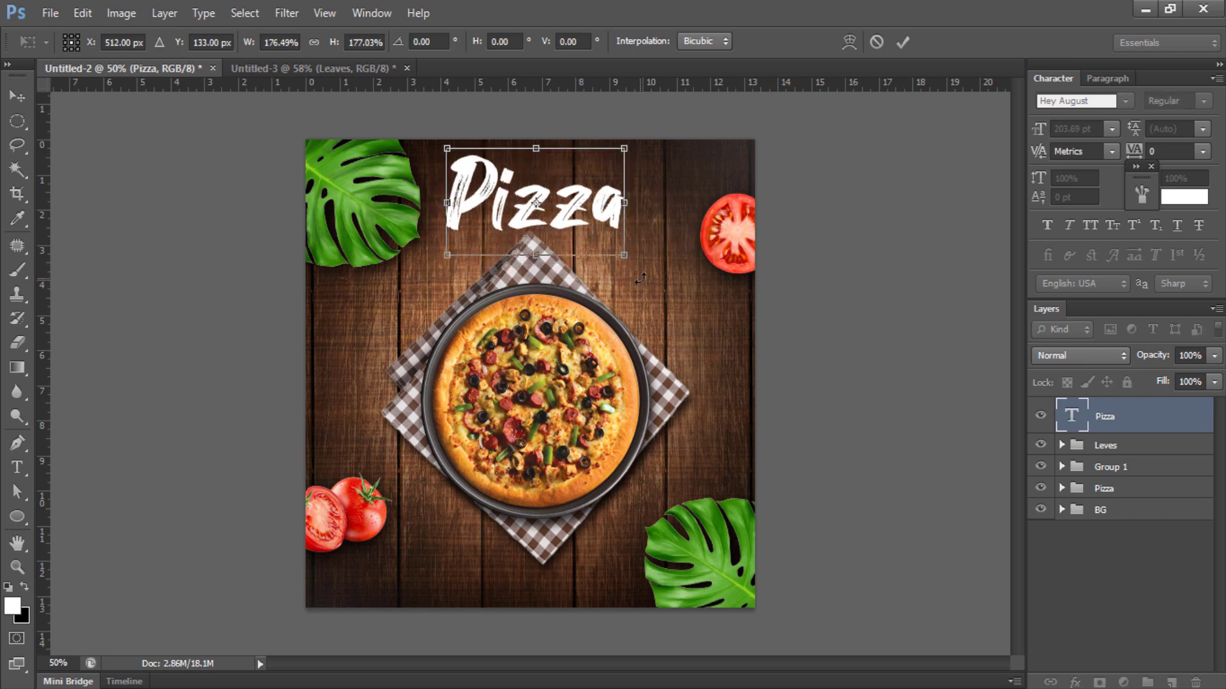
key("Return")
key("ctrl+plus")
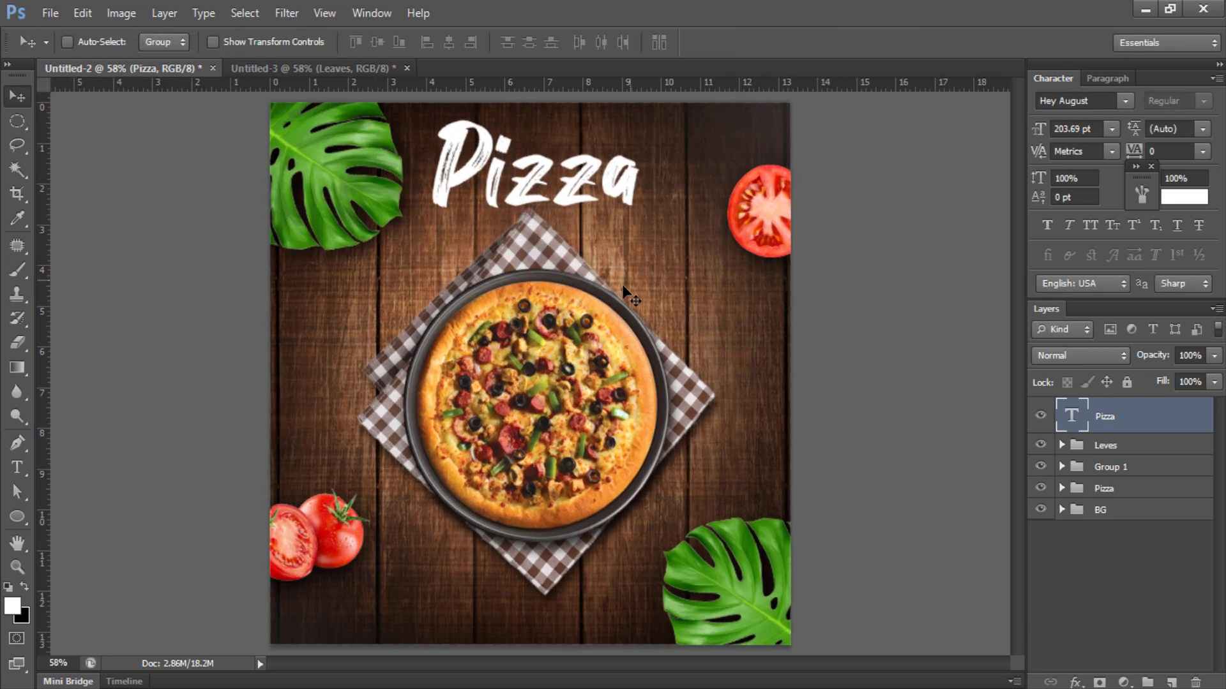
left_click(284, 13)
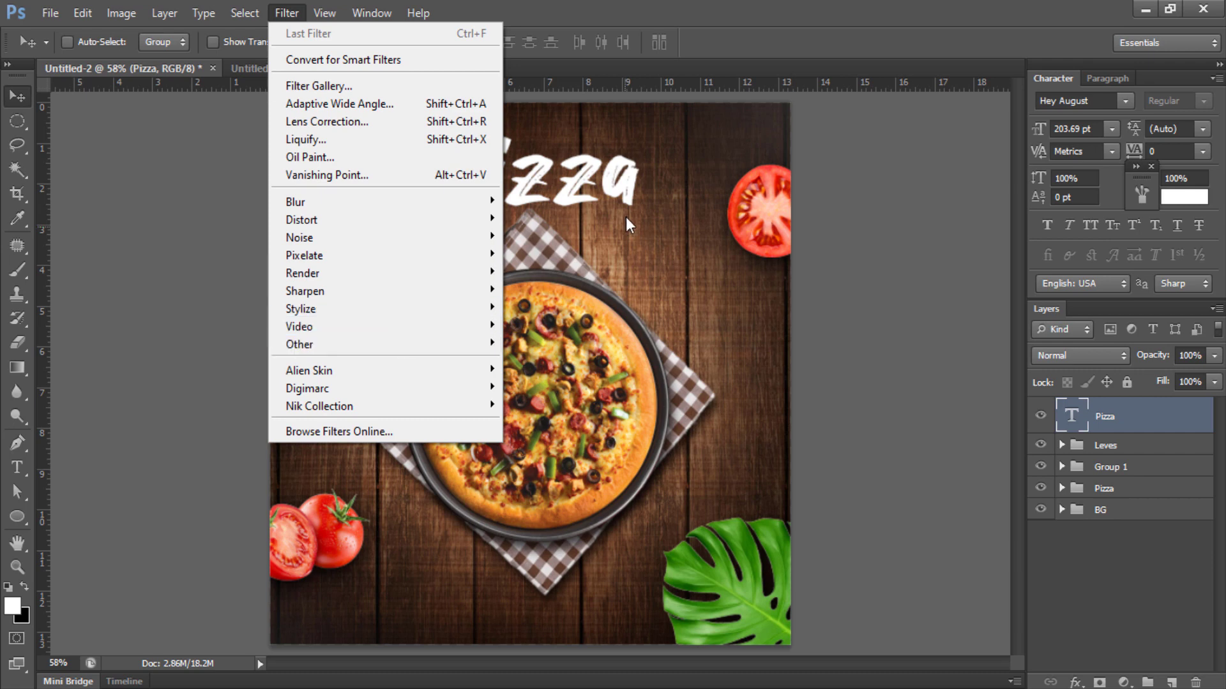
Warp the Pizza title with an Arc style bend.
left_click(607, 171)
key("ctrl+t")
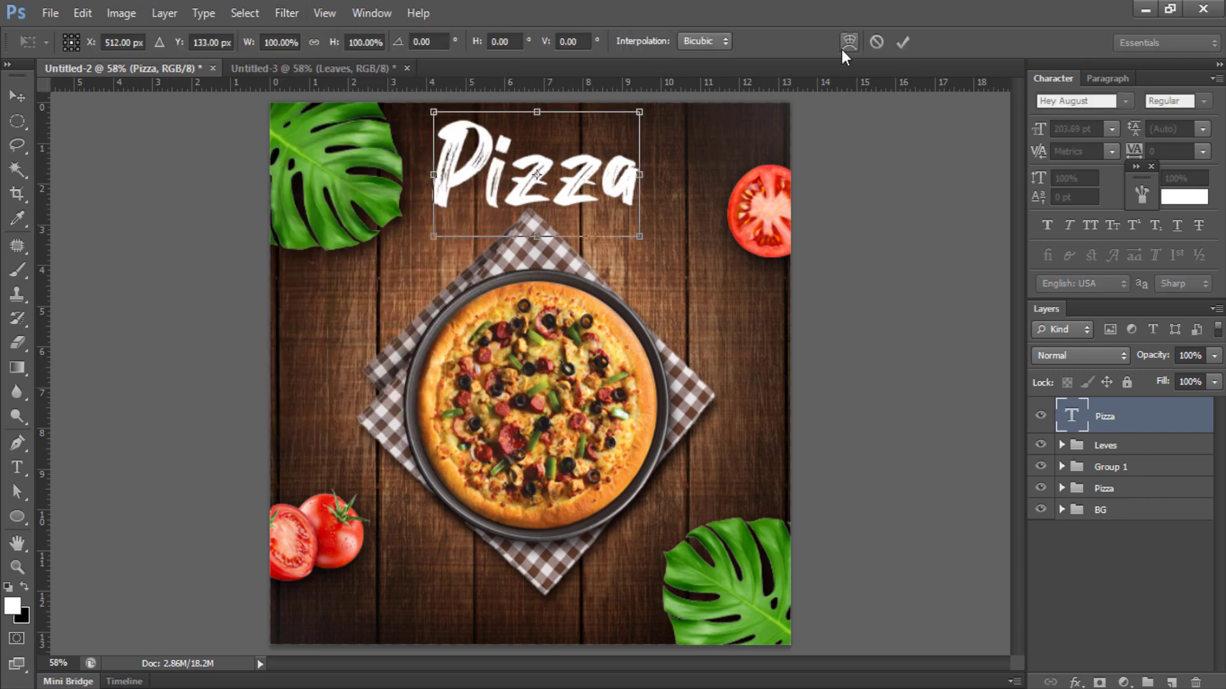
left_click(852, 47)
left_click(179, 42)
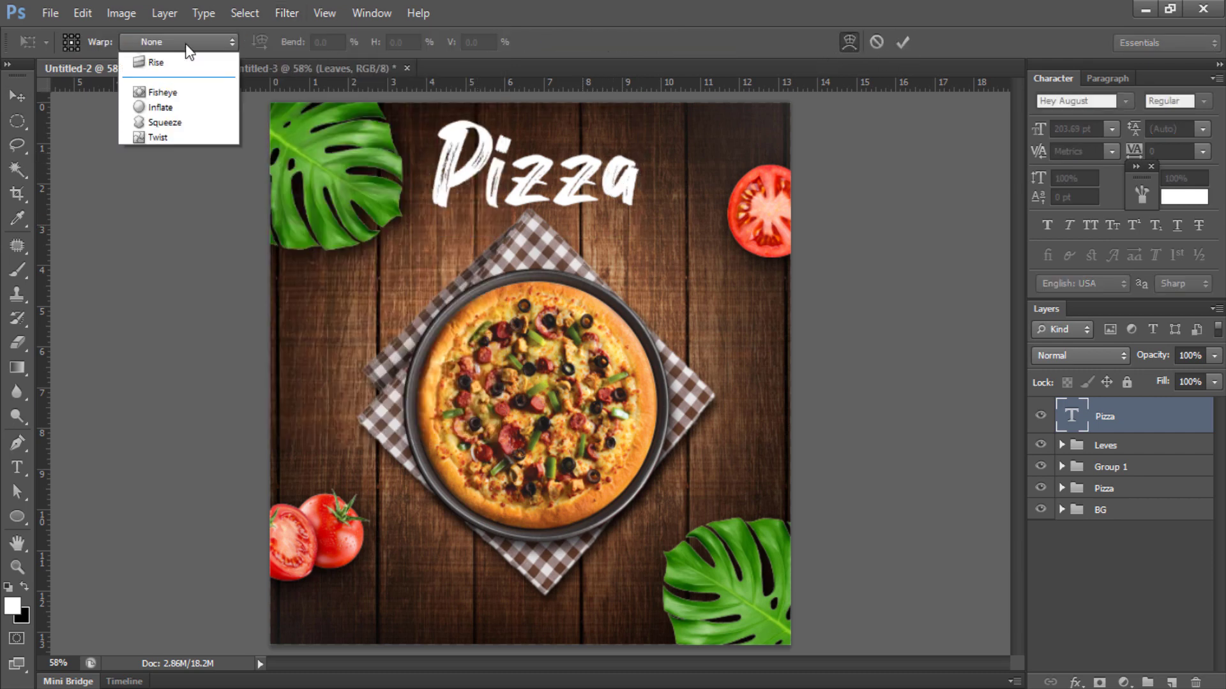
left_click(150, 90)
left_click_drag(561, 153, 557, 103)
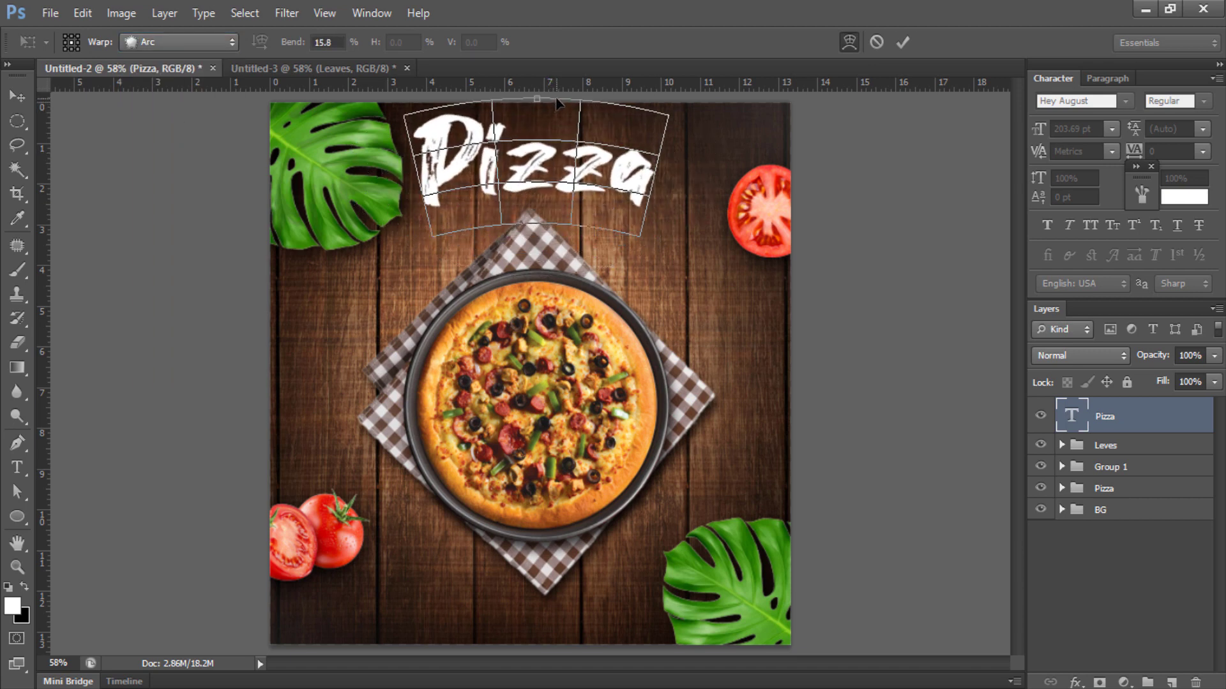
left_click(902, 41)
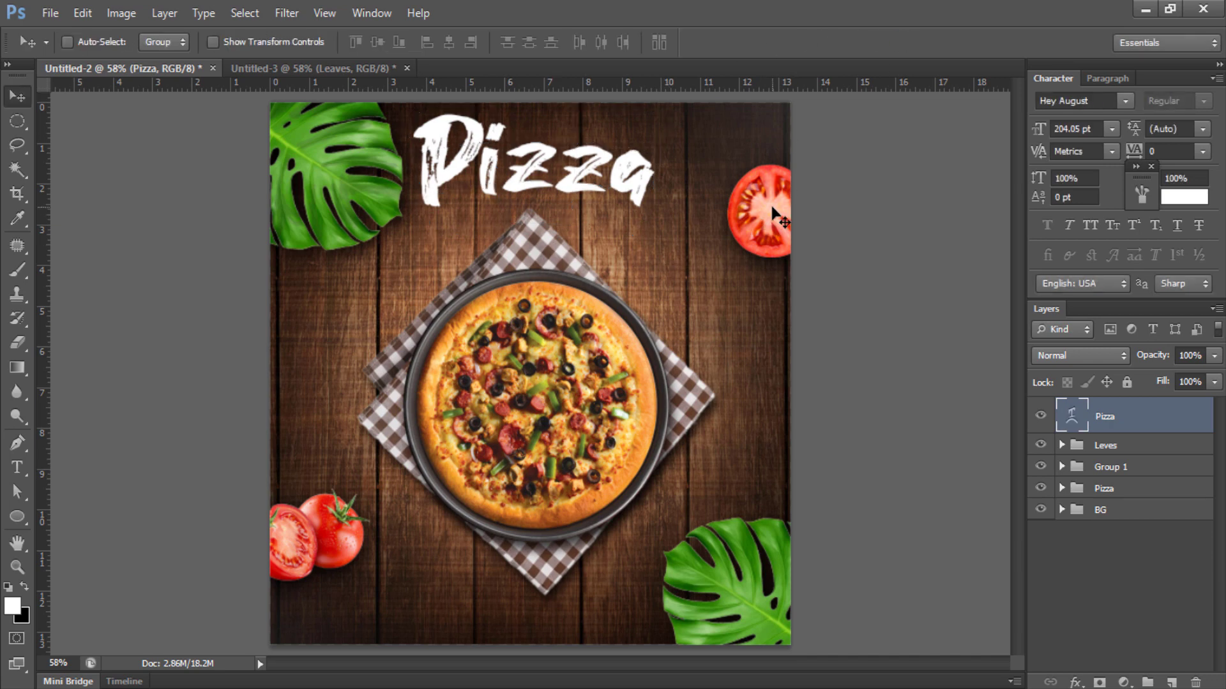
Shift the title slightly, rotate it about -2.7° and make it a touch narrower.
left_click_drag(584, 158, 592, 163)
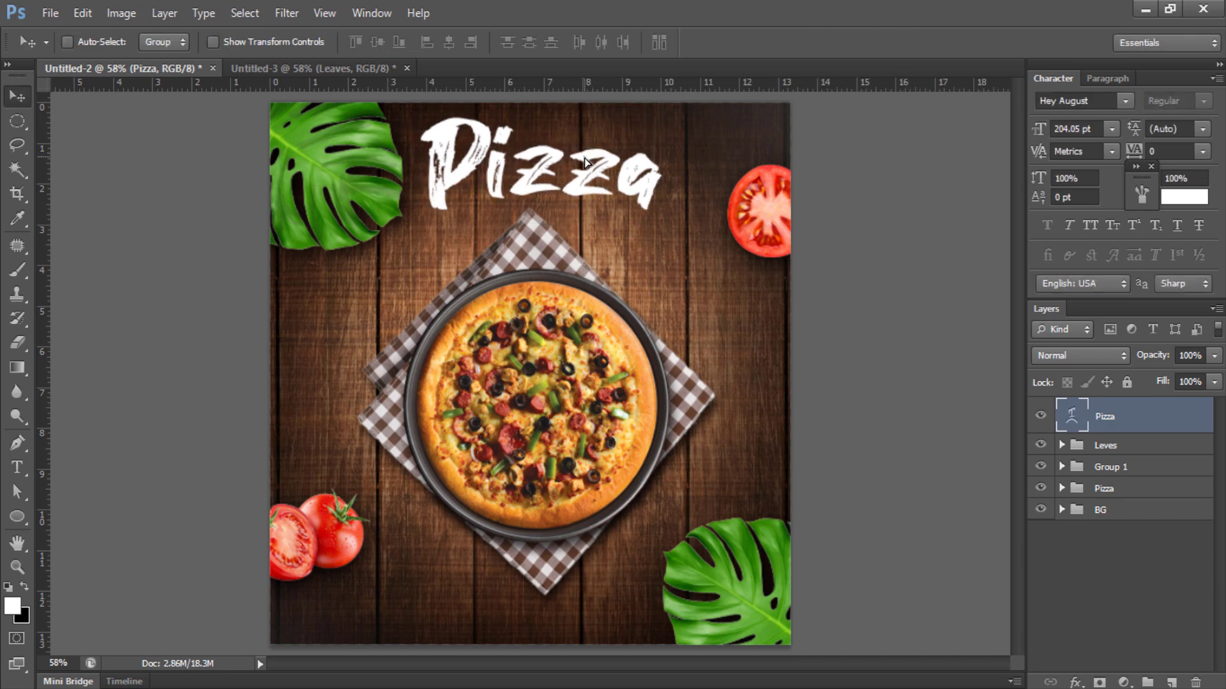
key("ctrl+t")
left_click_drag(691, 159, 692, 152)
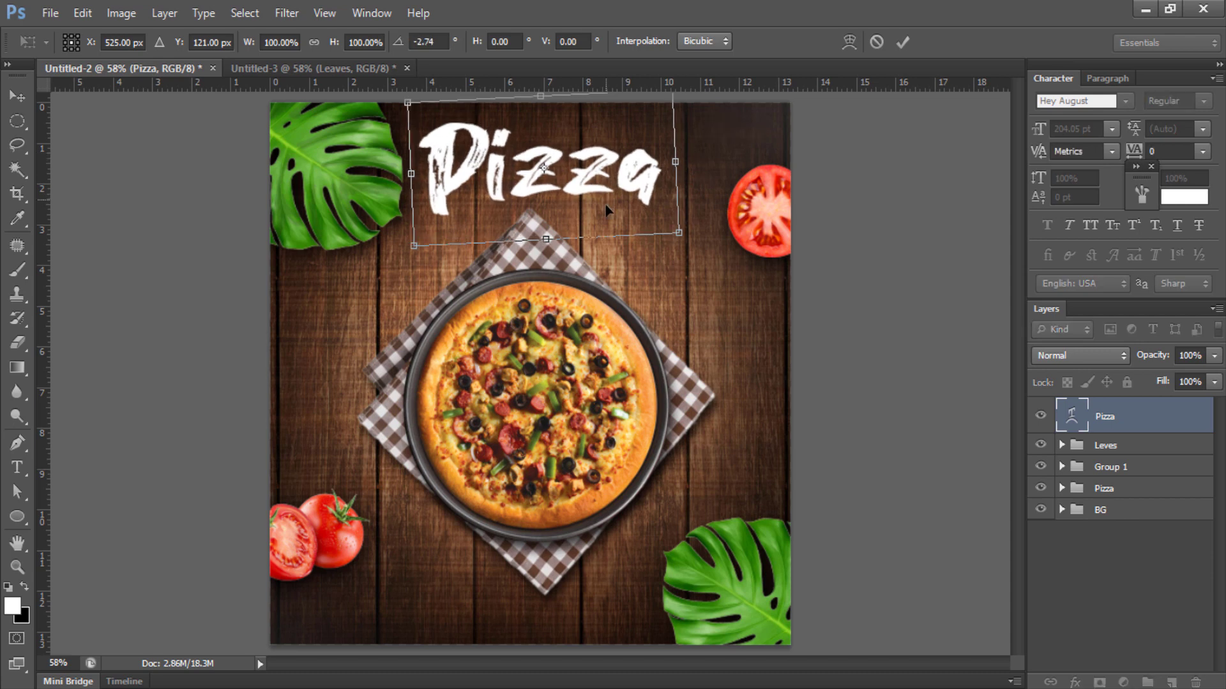
left_click_drag(691, 241, 681, 238)
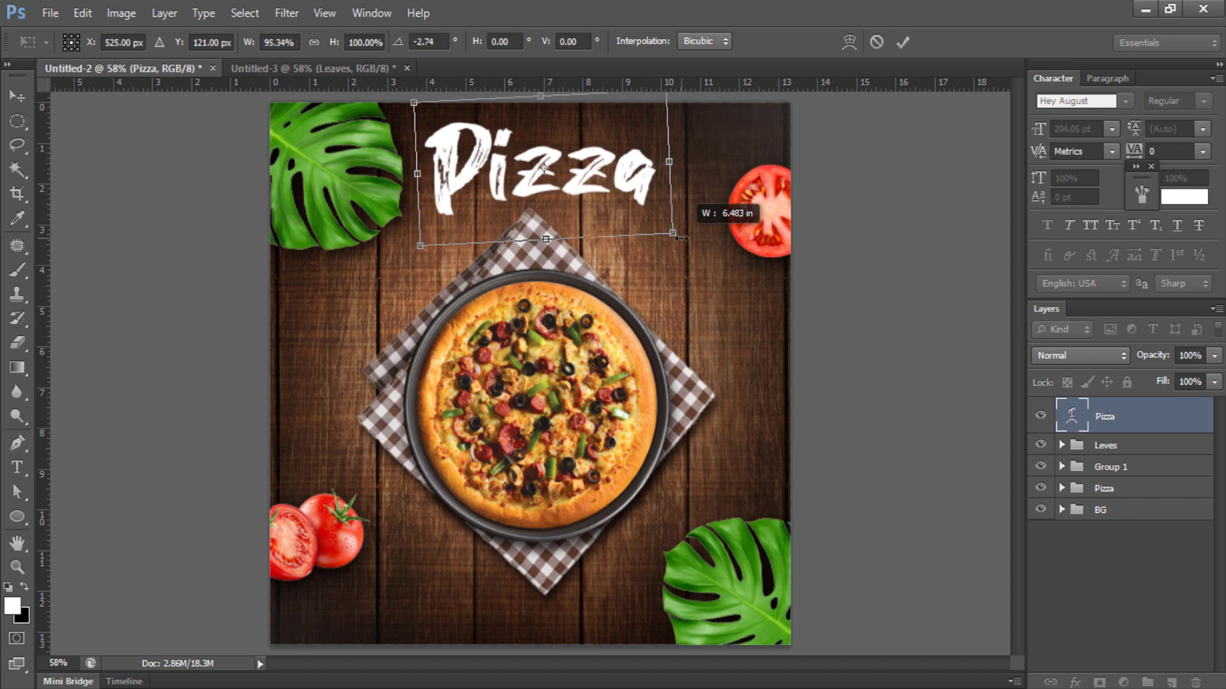
key("Return")
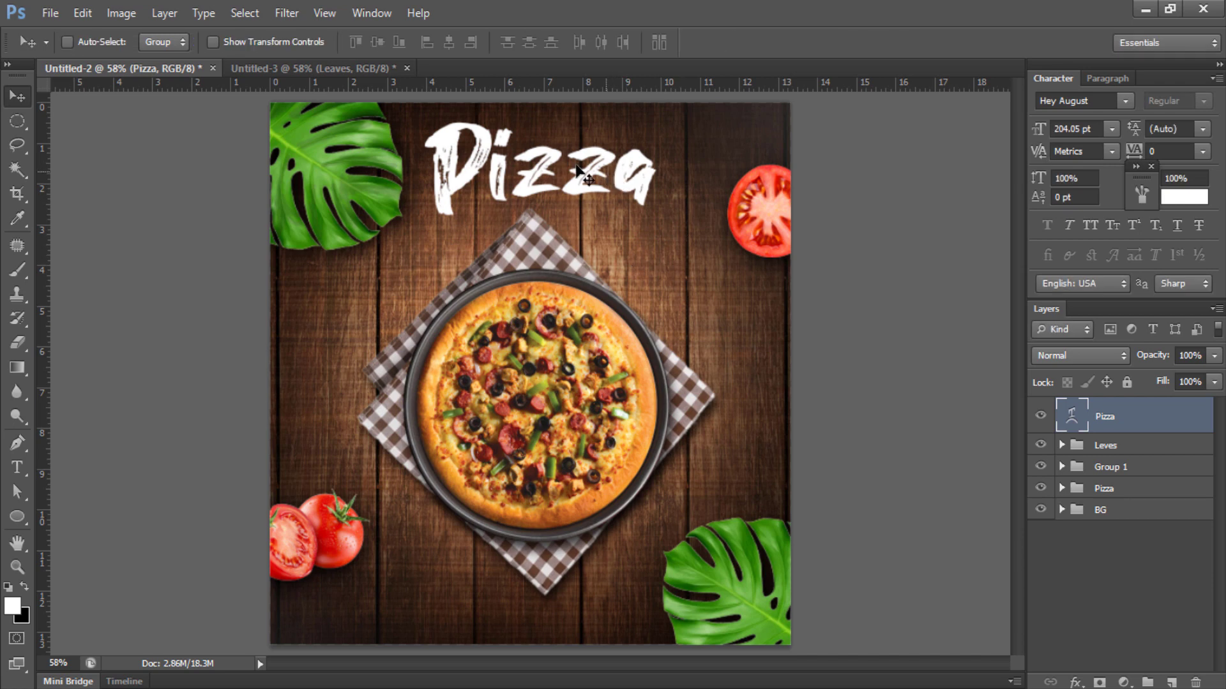
left_click(16, 515)
Draw a 208×62 px rounded rectangle with 50 px radius near the bottom-left and fill it white.
left_click(90, 539)
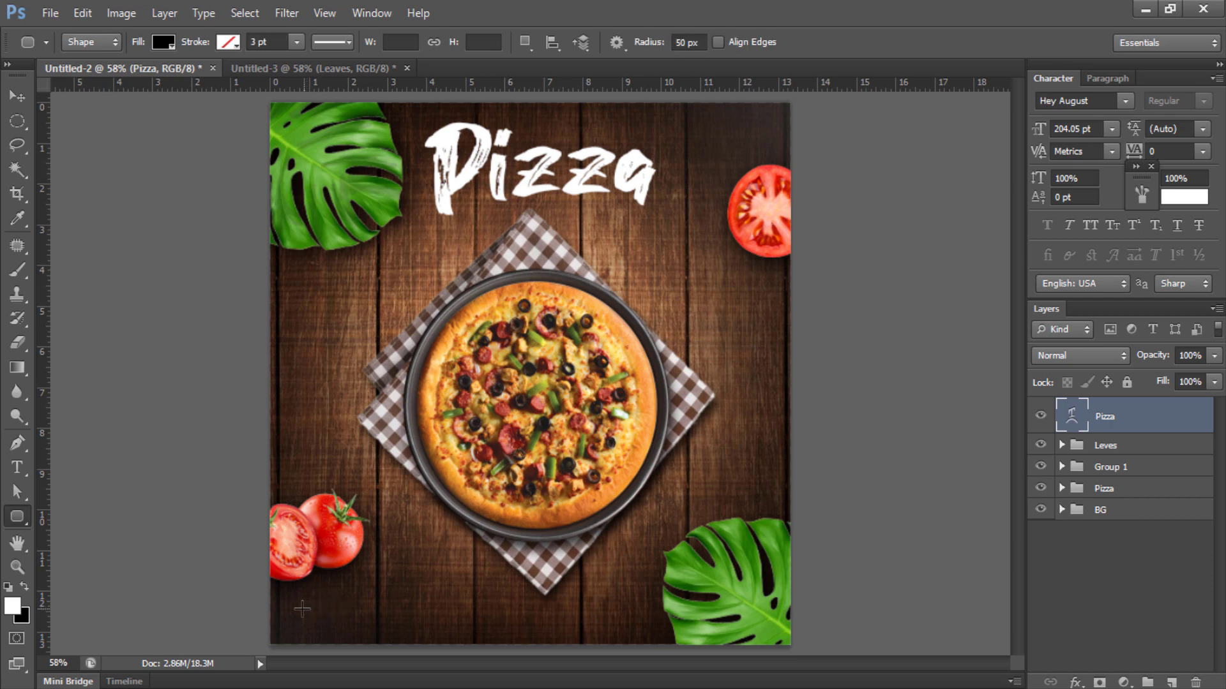
left_click_drag(307, 602, 415, 637)
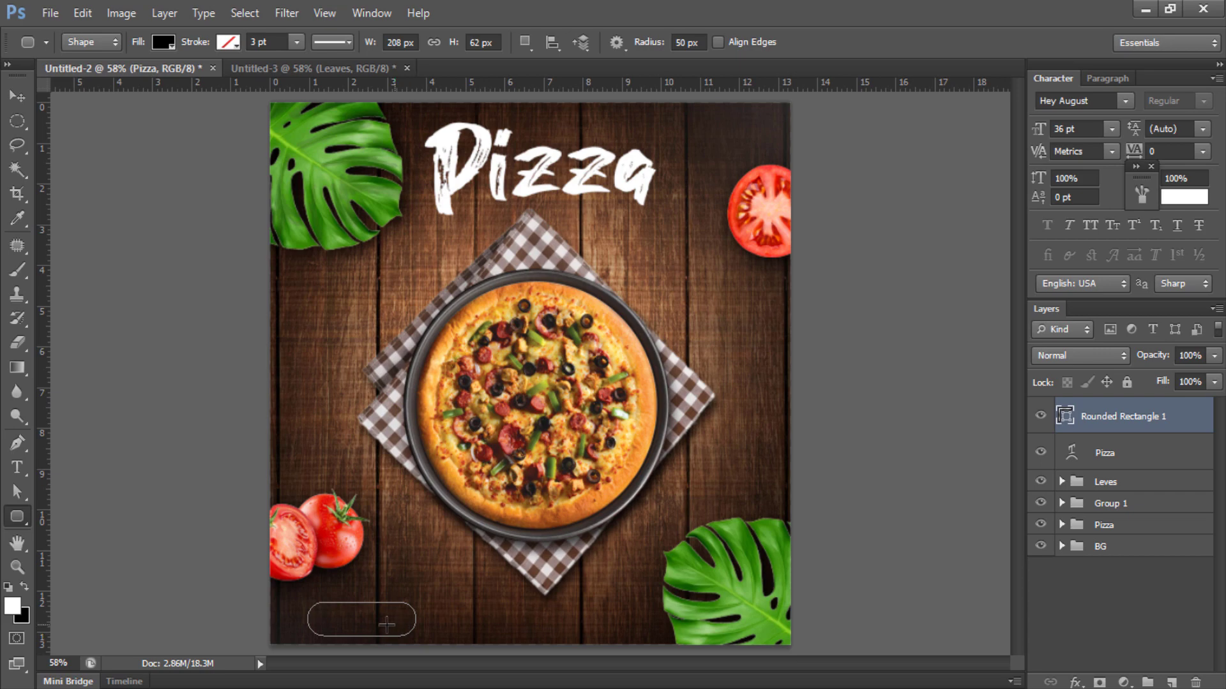
key("v")
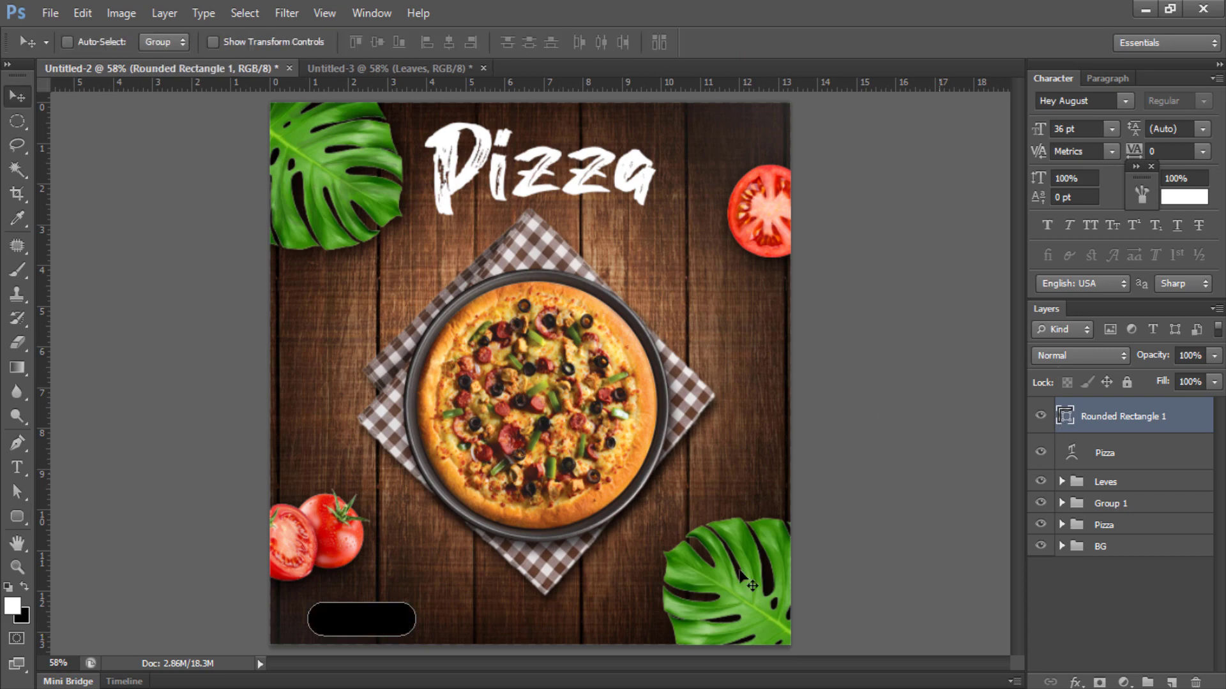
double_click(1064, 416)
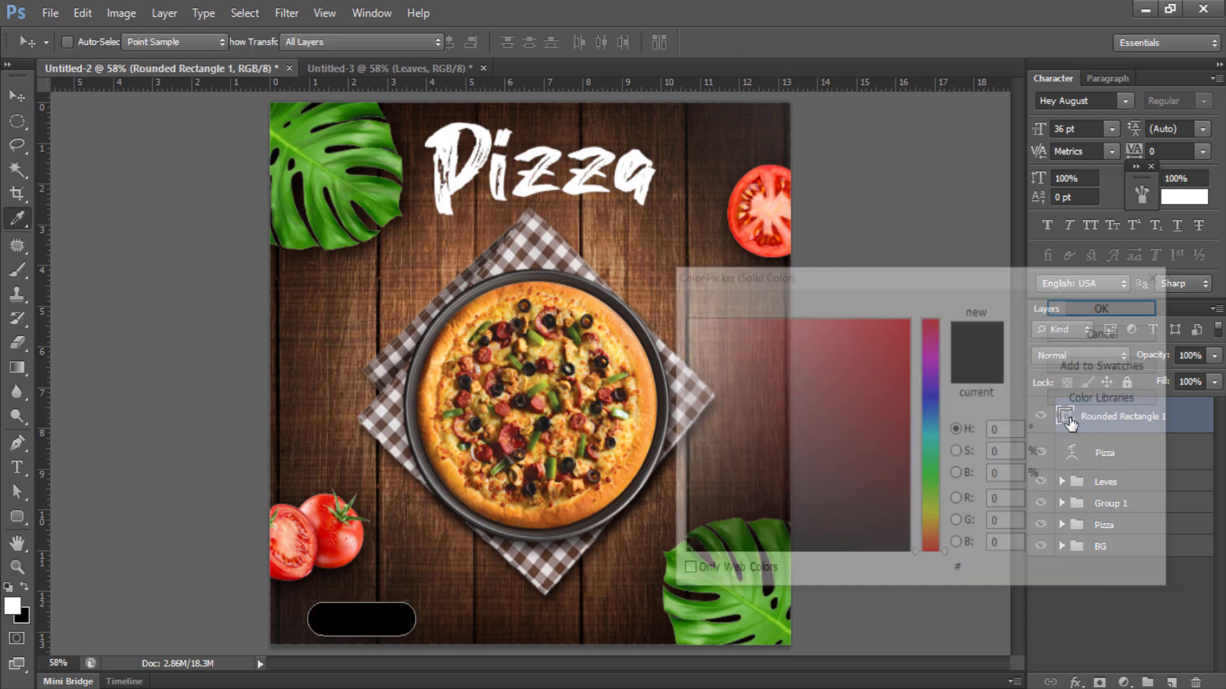
left_click_drag(845, 391, 681, 317)
left_click(1106, 306)
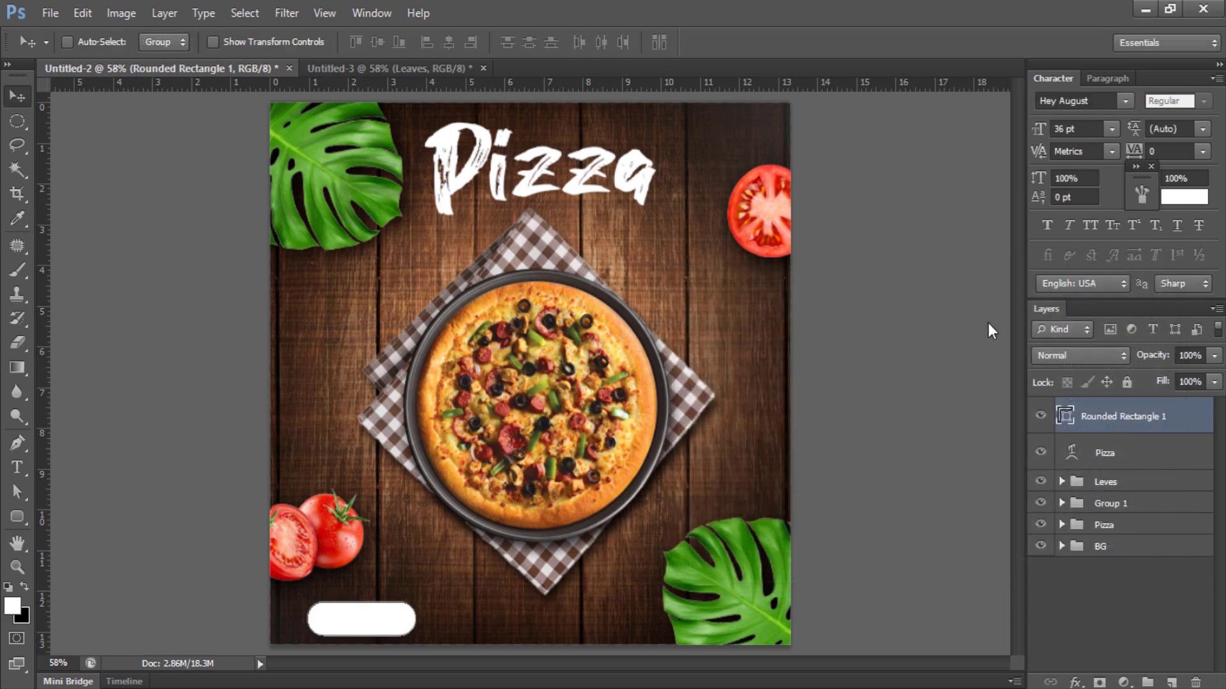
left_click_drag(350, 629, 344, 613)
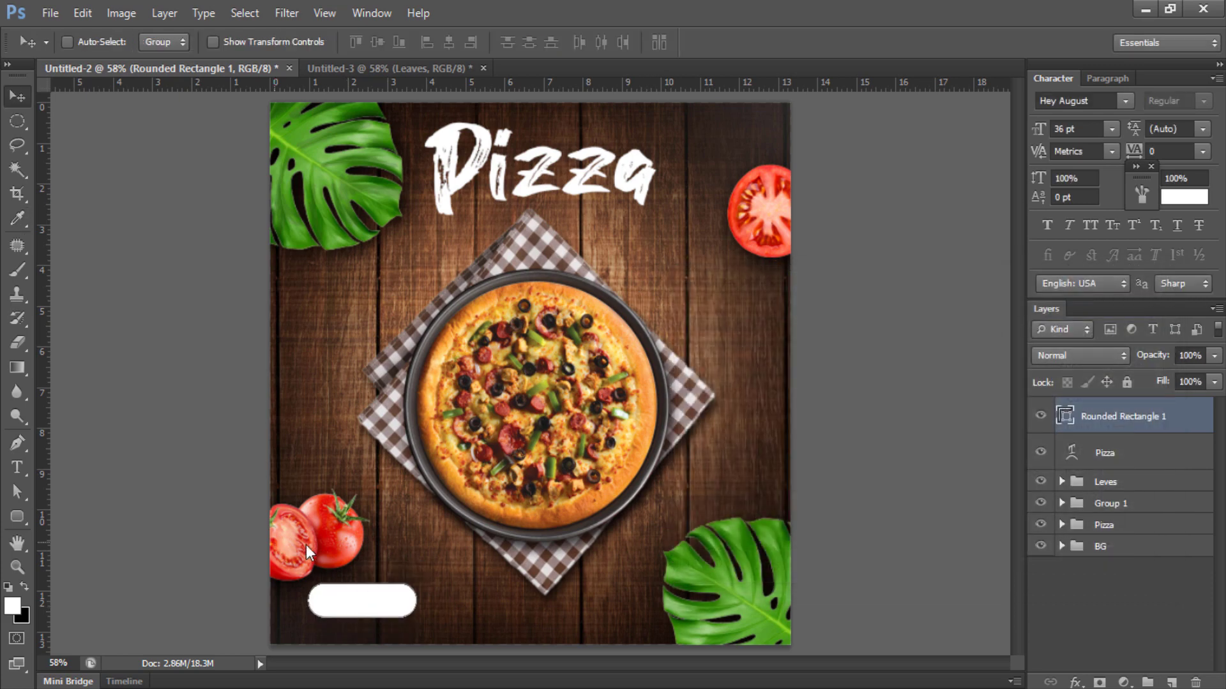
right_click(275, 543)
left_click(1061, 518)
Rename the Group 1 tomato layer group to 'tamota'.
double_click(1102, 505)
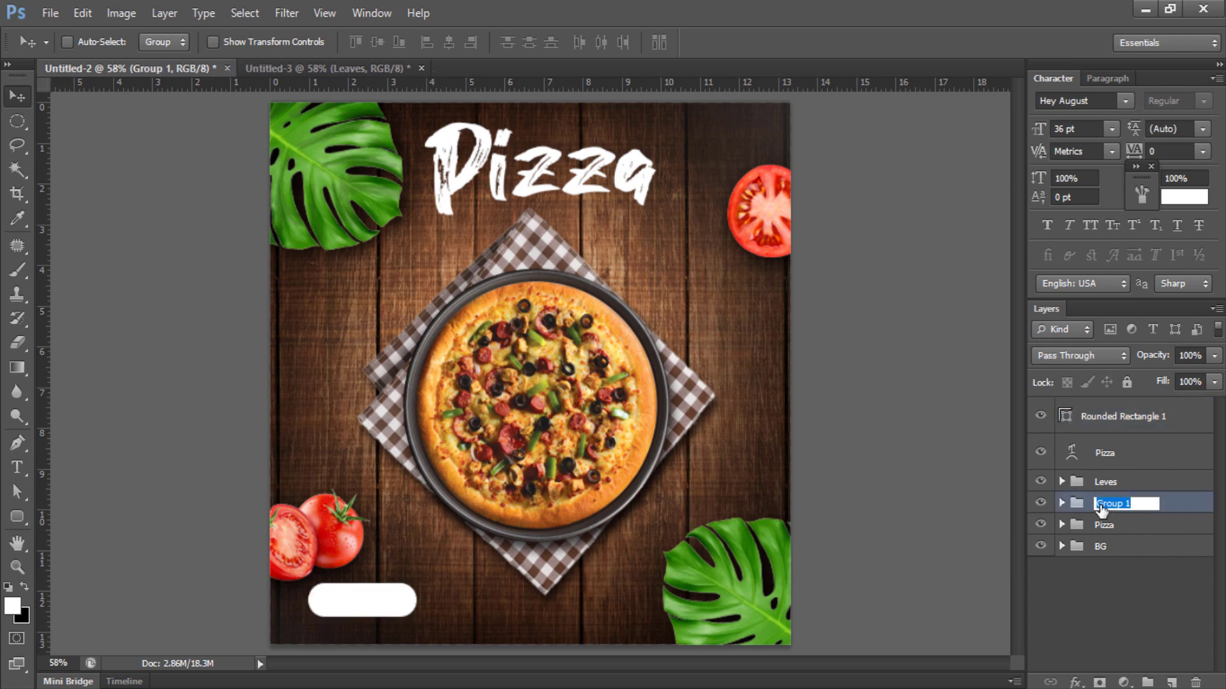
type("T")
key("Return")
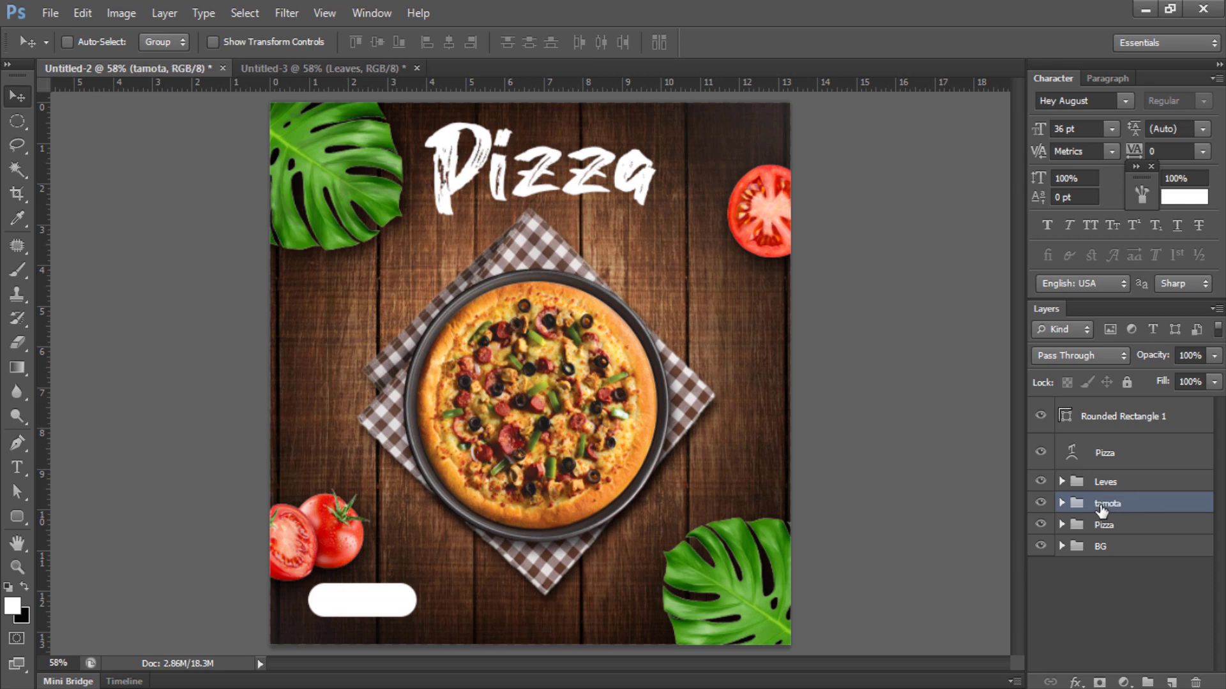
double_click(1107, 504)
key("Return")
double_click(1186, 509)
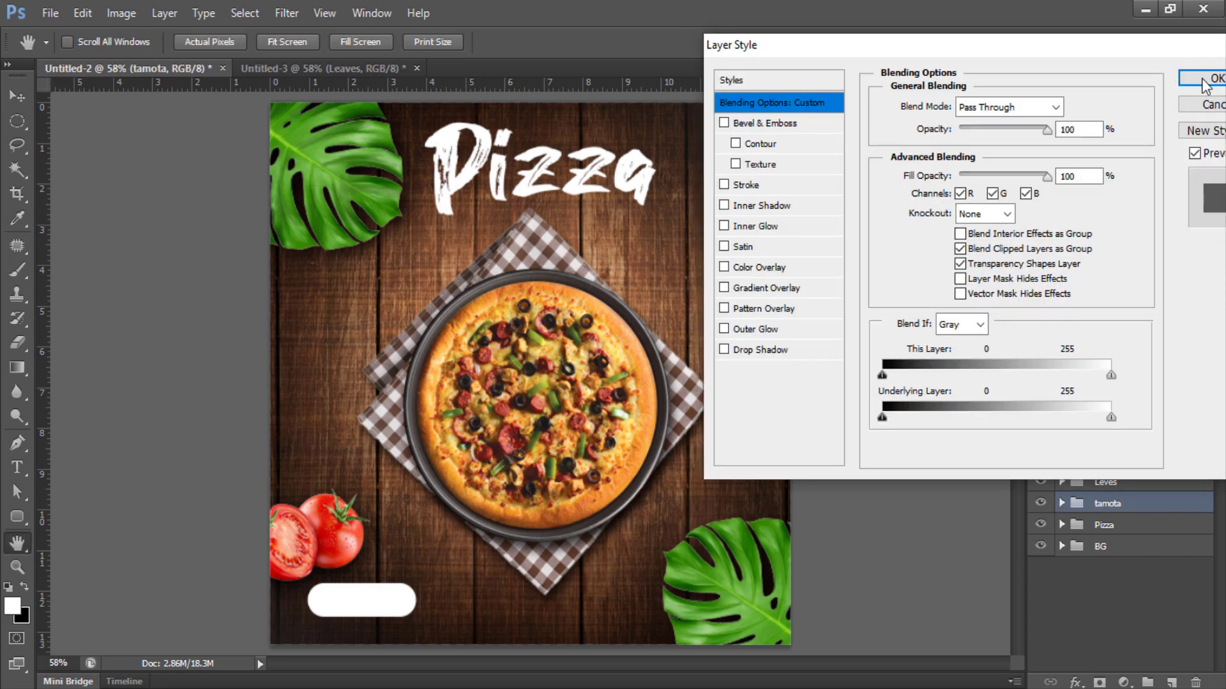
left_click(1202, 81)
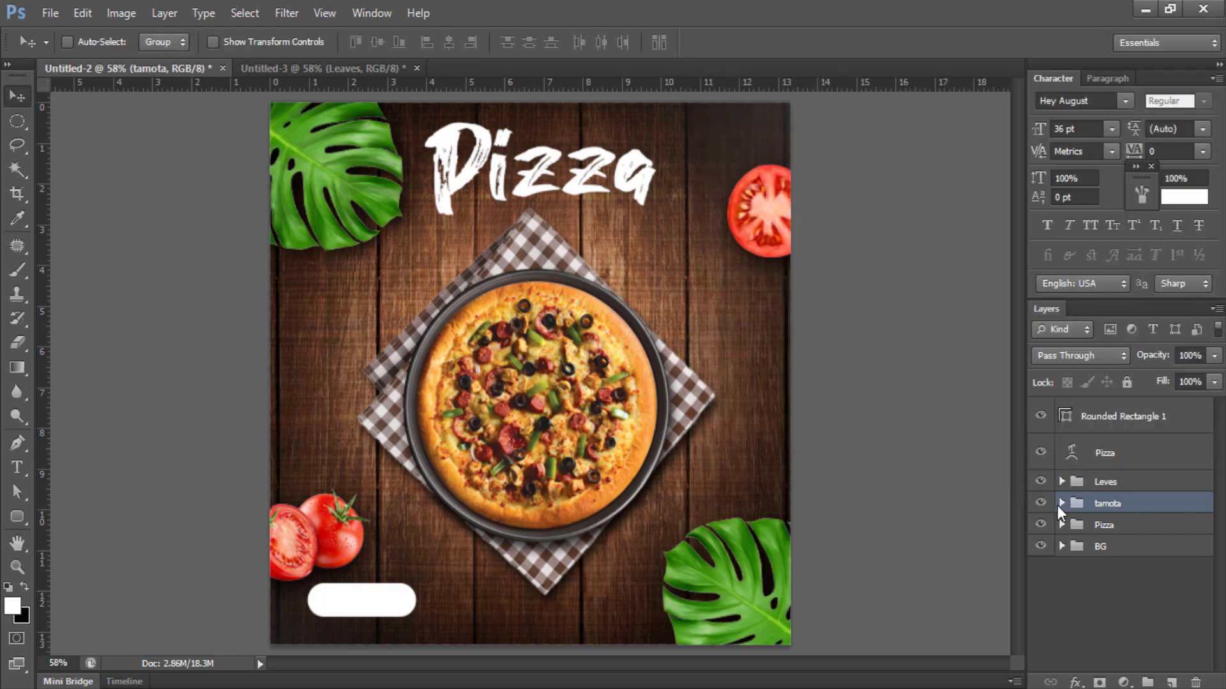
Expand the tamota group and move the bottom-left tomato up slightly.
left_click(1060, 504)
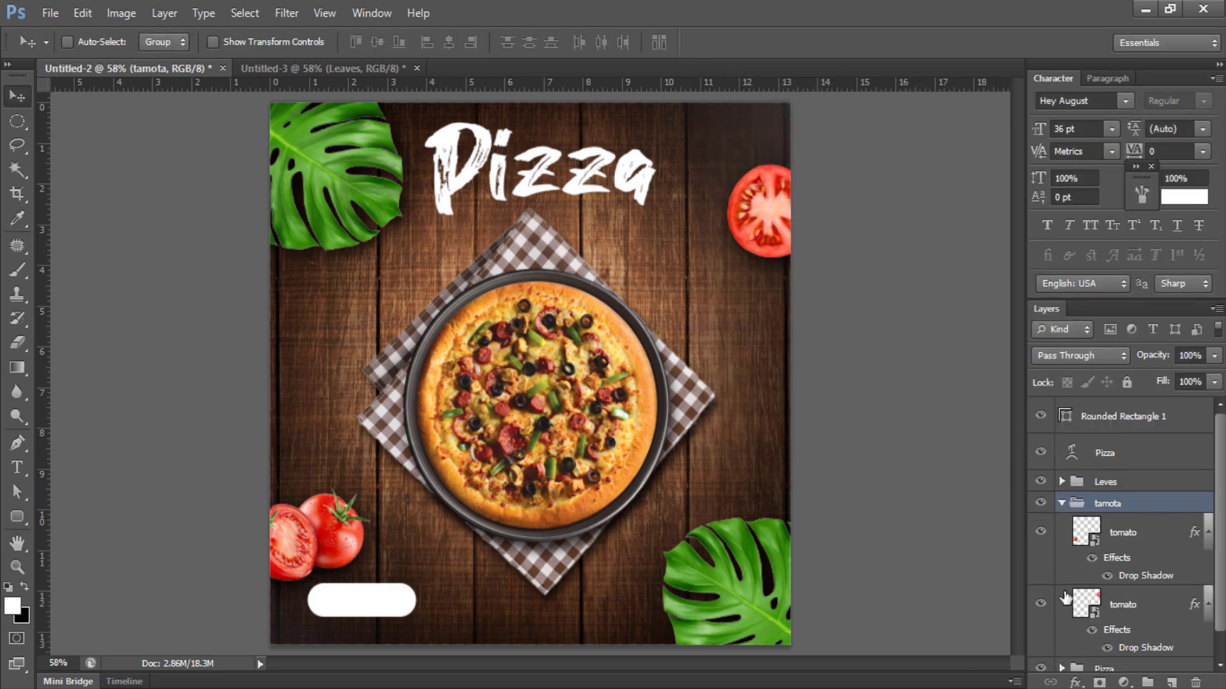
scroll(1127, 596, "down", 1)
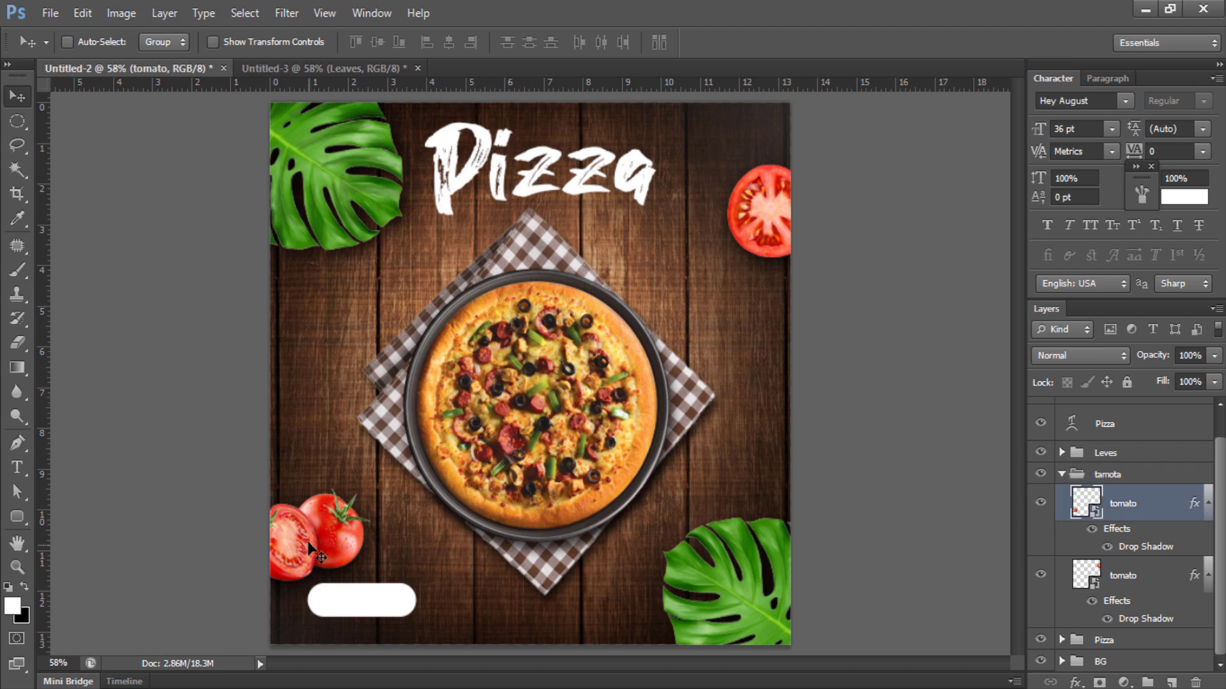
left_click_drag(312, 543, 307, 526)
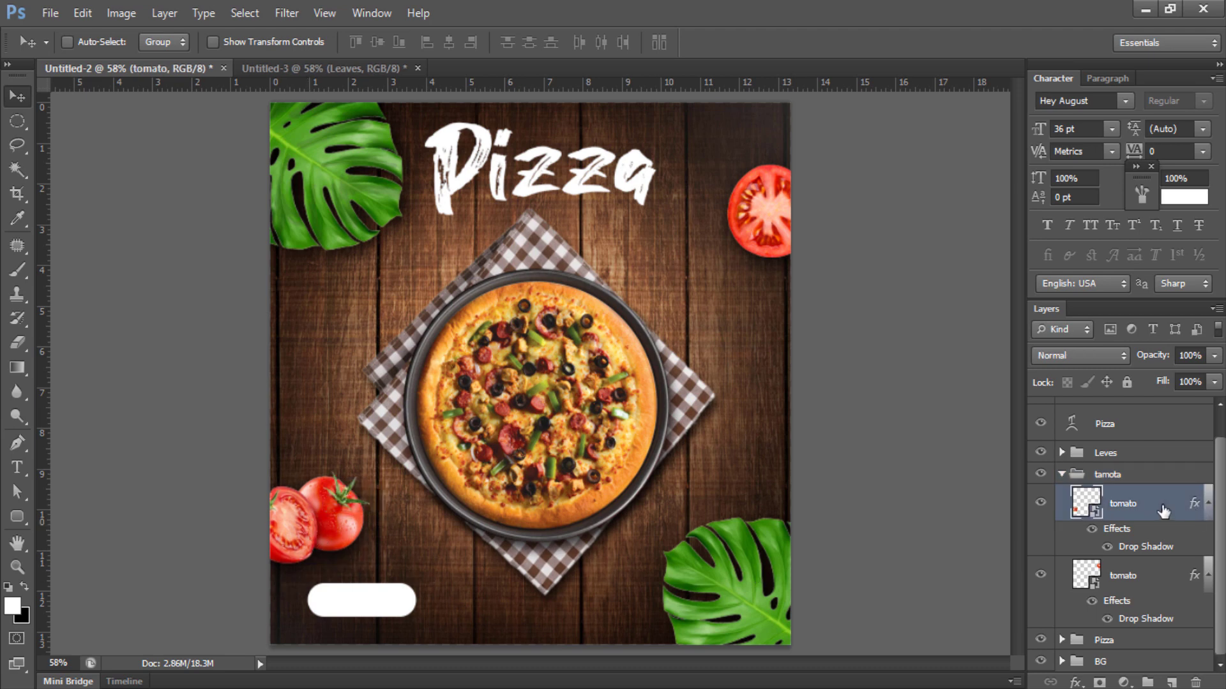
left_click(1060, 475)
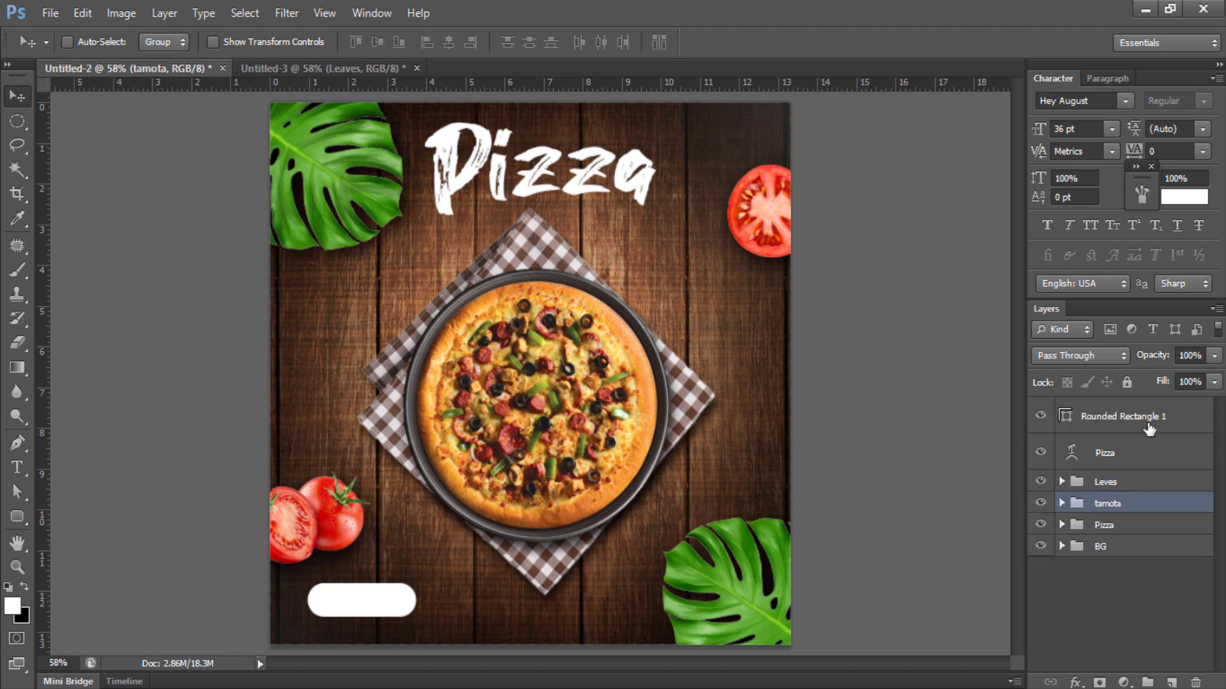
Select Rounded Rectangle 1 and shift the white pill slightly left.
left_click(1148, 427)
right_click(363, 602)
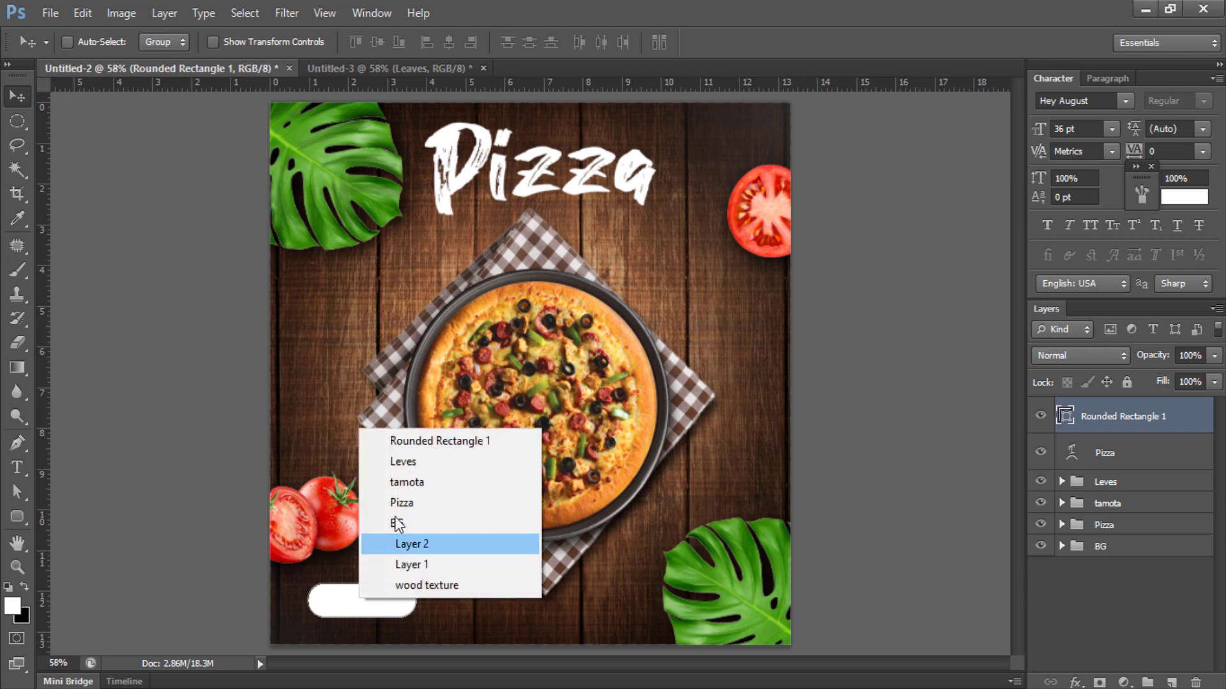
left_click(434, 440)
left_click_drag(356, 607, 348, 610)
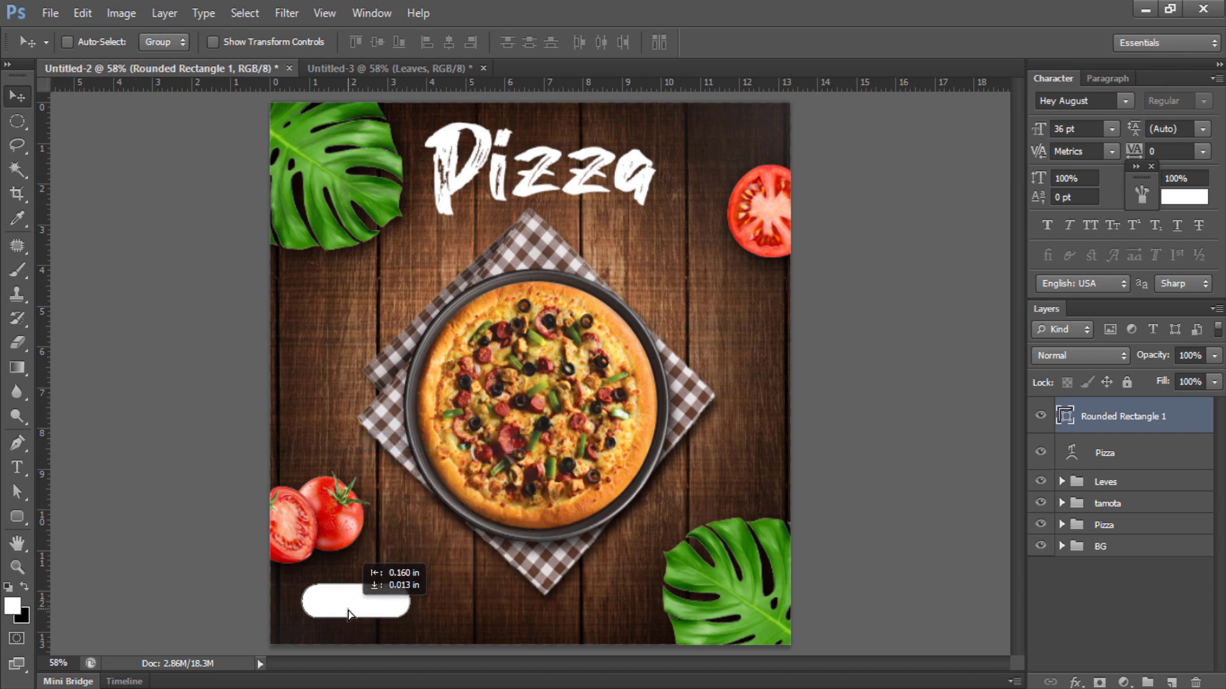
Add an 'ORDER NOW' text layer beside the white pill.
left_click(17, 467)
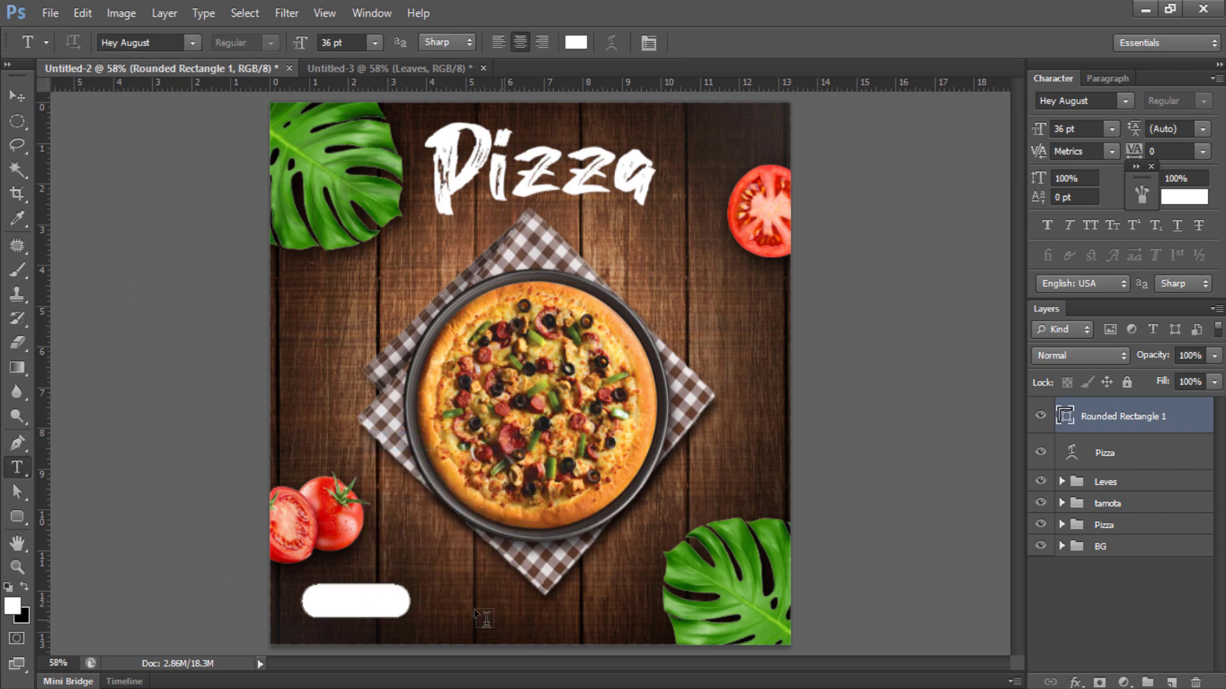
left_click(449, 609)
type("OF")
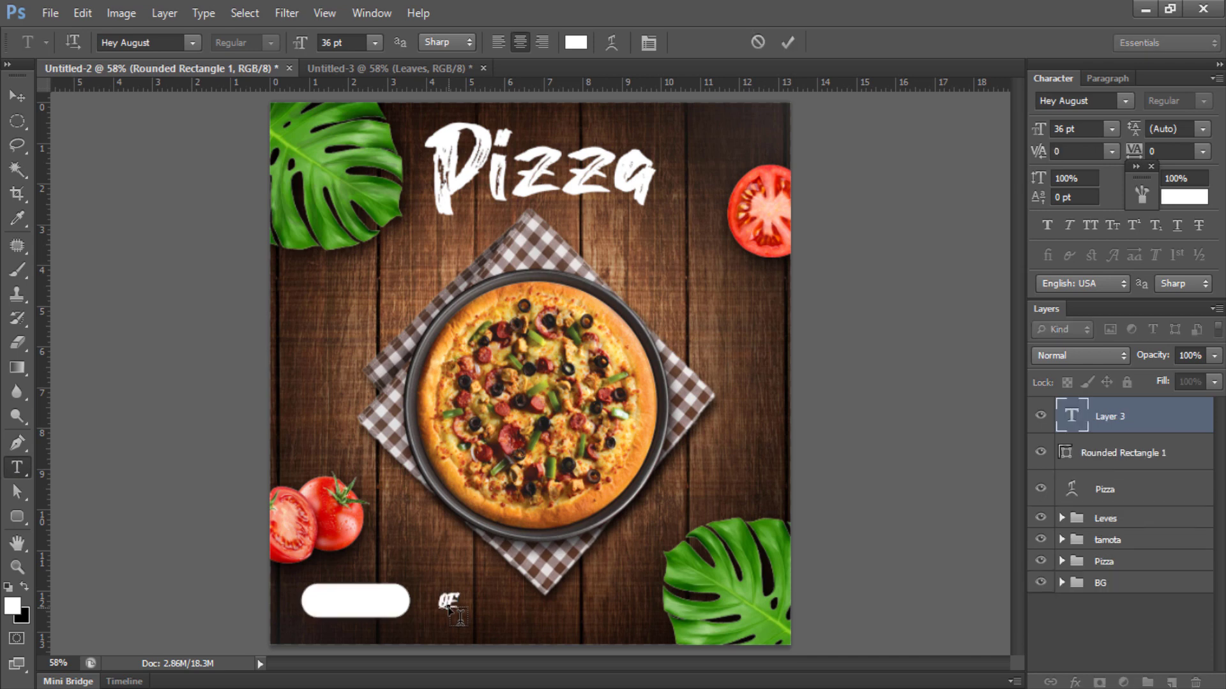
type("DER NOW")
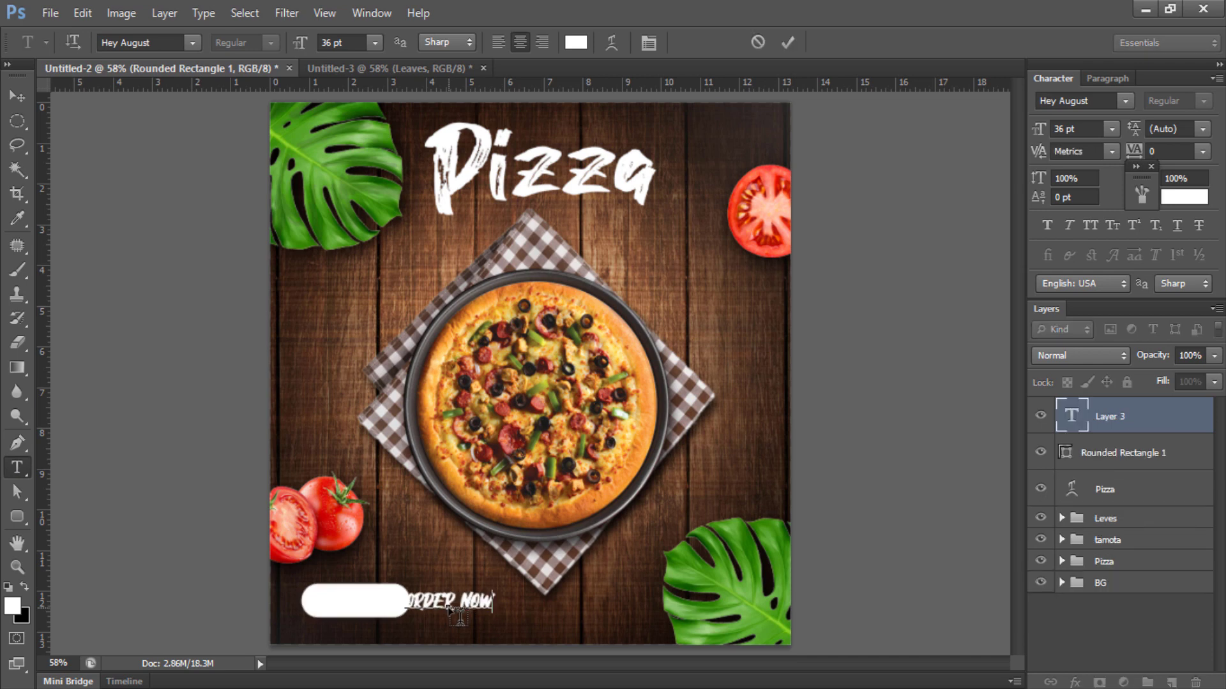
left_click(17, 95)
Set the ORDER NOW font to Monotype Corsiva.
left_click(1096, 100)
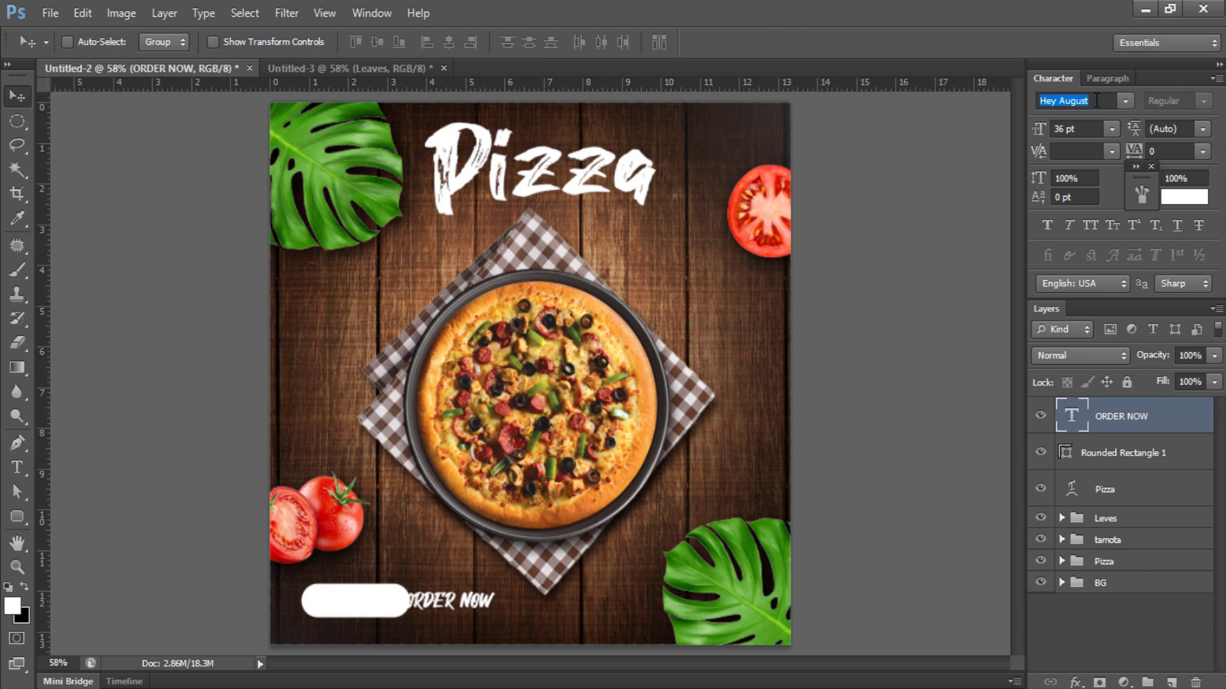
type("Mo")
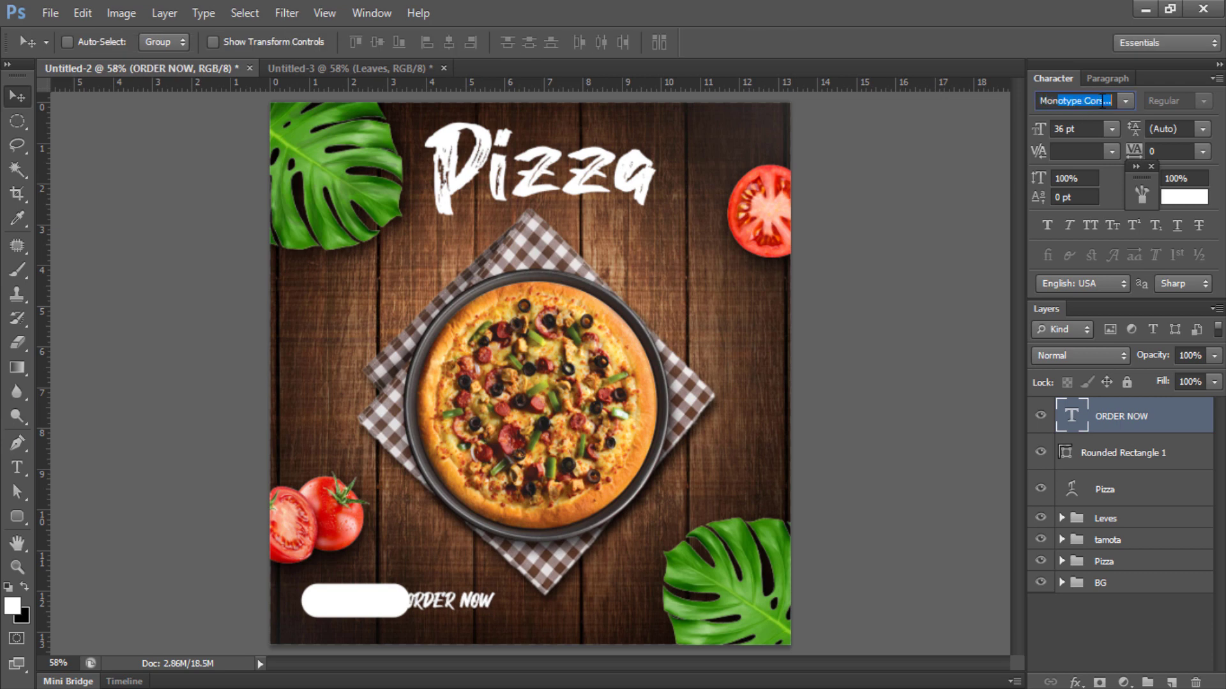
type("Courier")
key("Return")
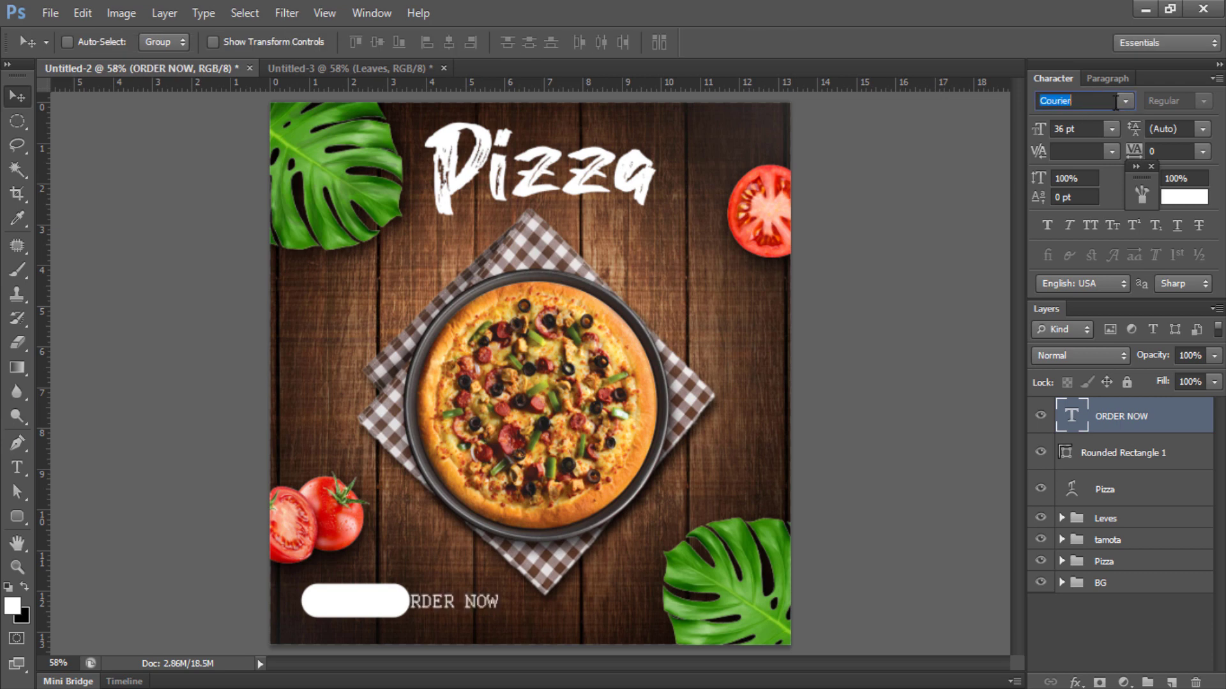
type("Monotype Cors...")
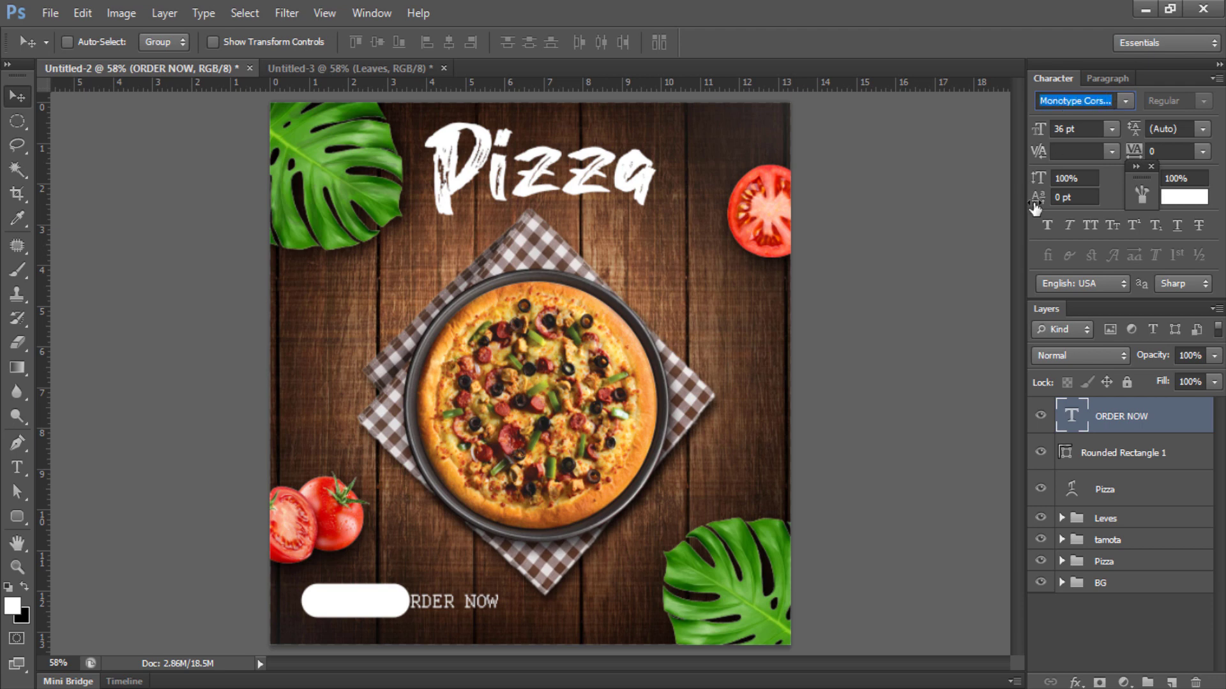
key("Return")
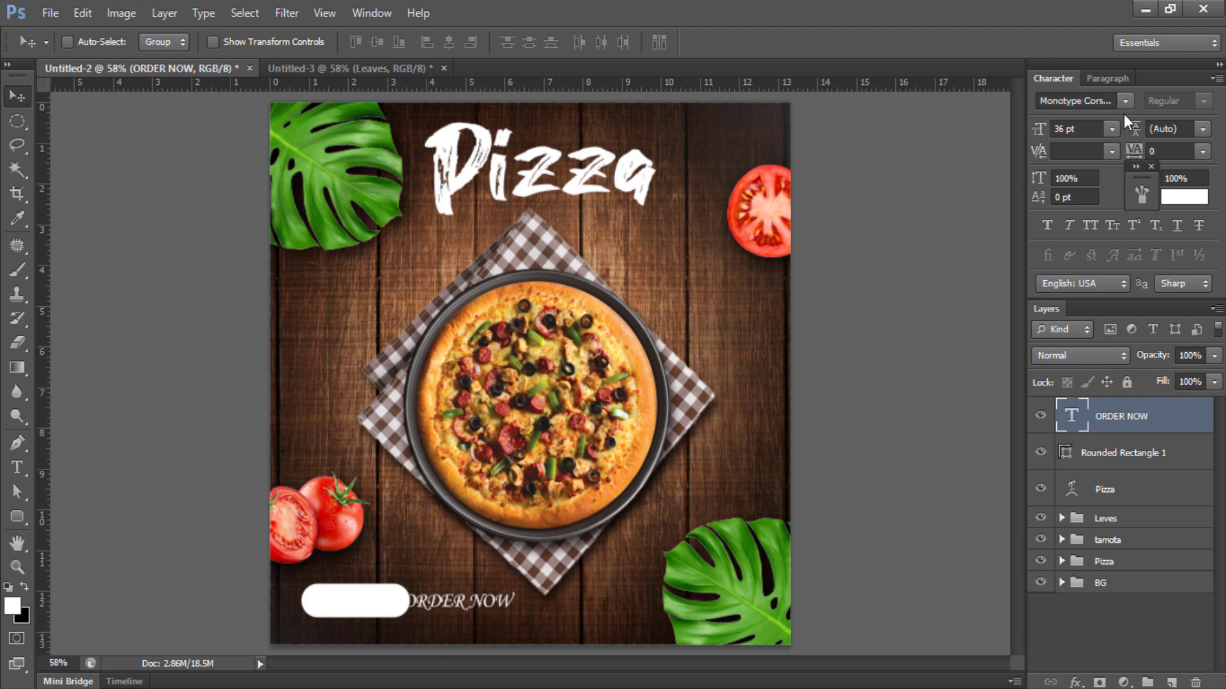
Change the ORDER NOW font to Montserrat (OTT) ExtraBold.
left_click(1126, 101)
scroll(1135, 538, "down", 1)
scroll(1135, 538, "down", 10)
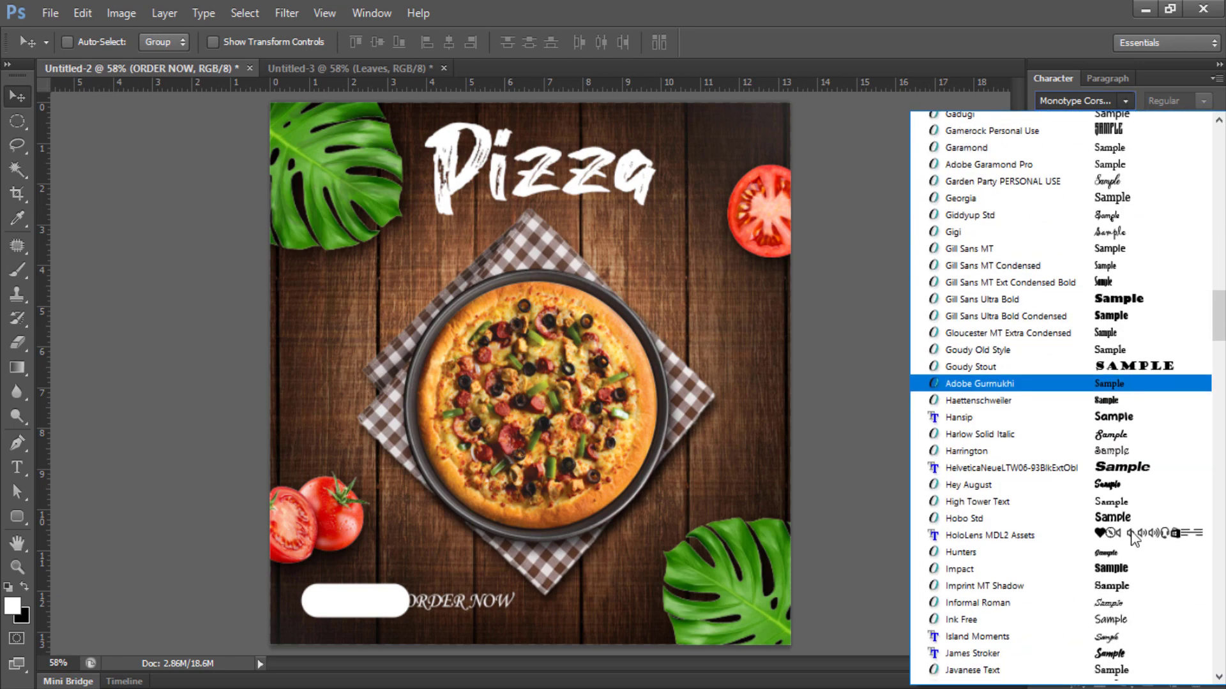
scroll(1135, 538, "down", 5)
scroll(1135, 538, "down", 5)
scroll(1023, 537, "down", 5)
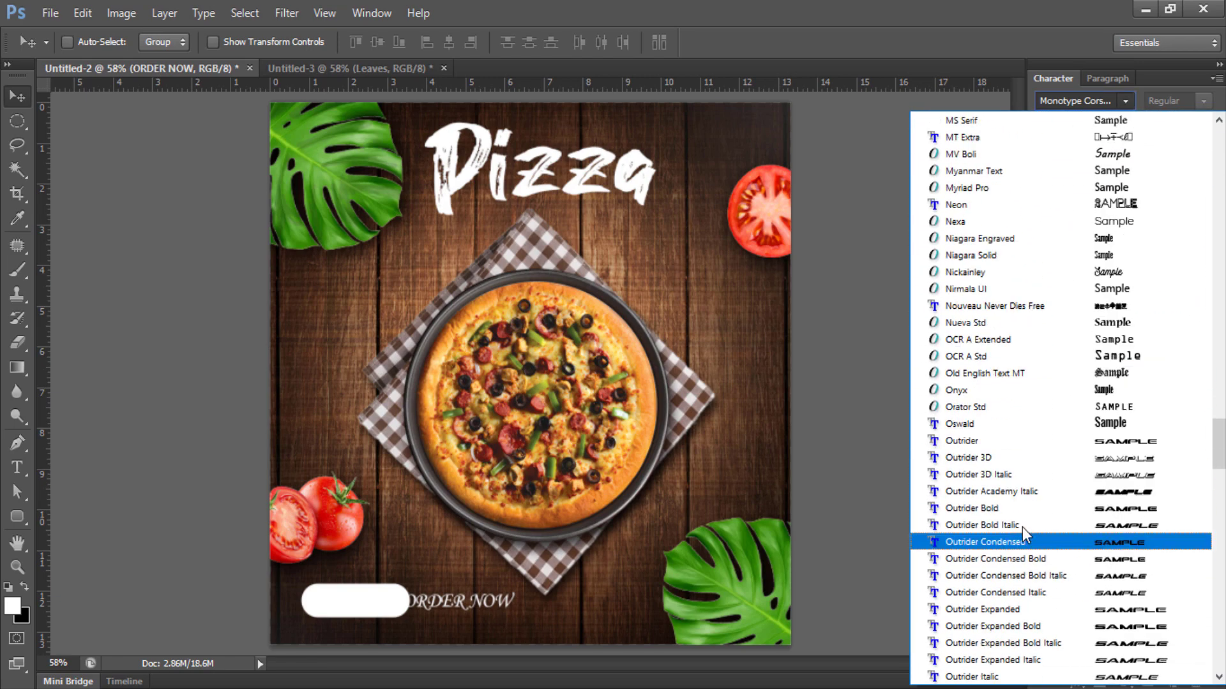
scroll(1023, 537, "up", 5)
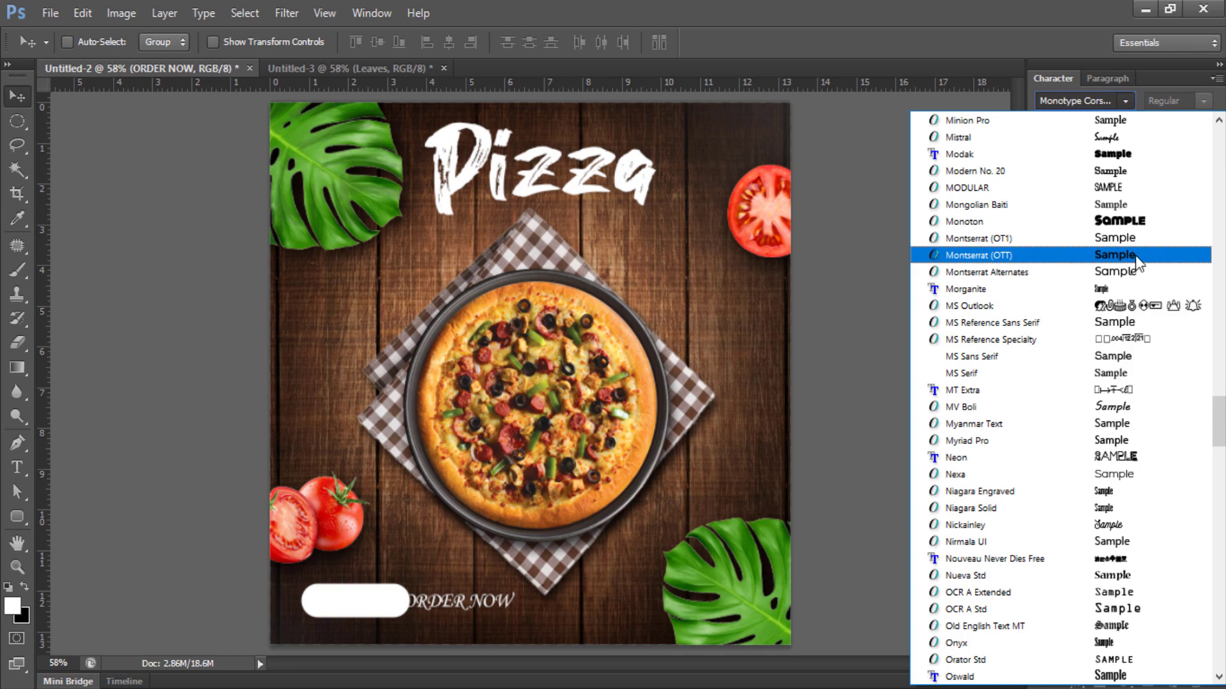
left_click(1135, 256)
left_click(1202, 101)
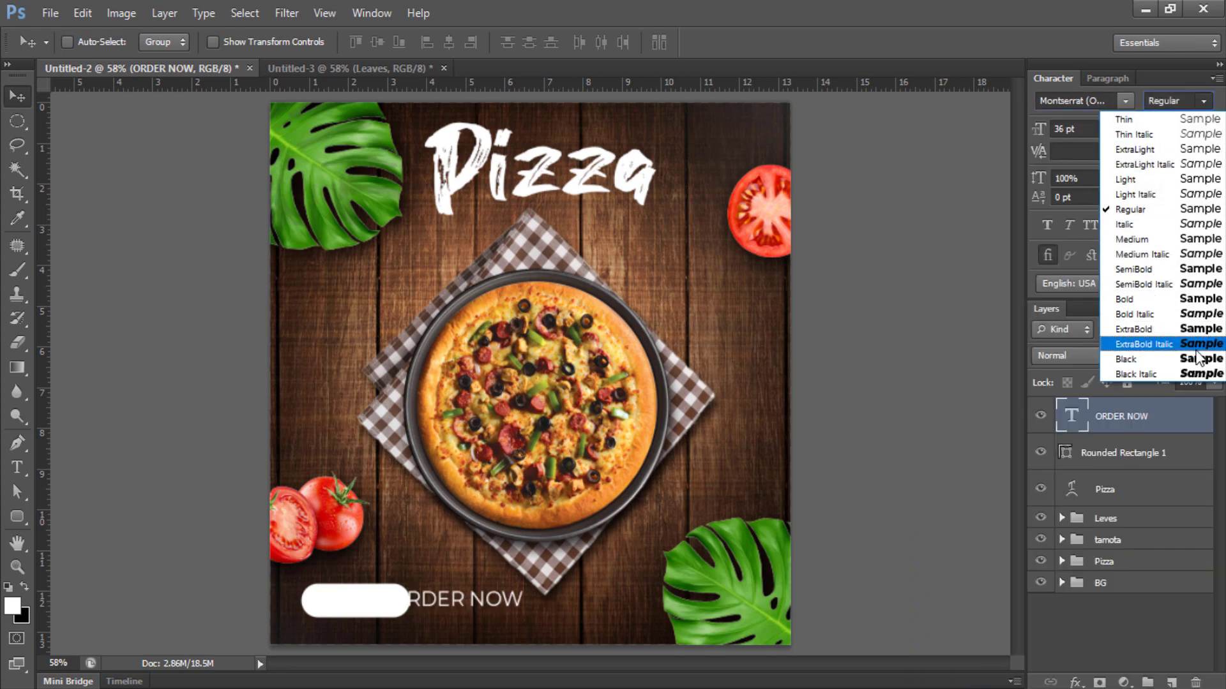
left_click(1195, 336)
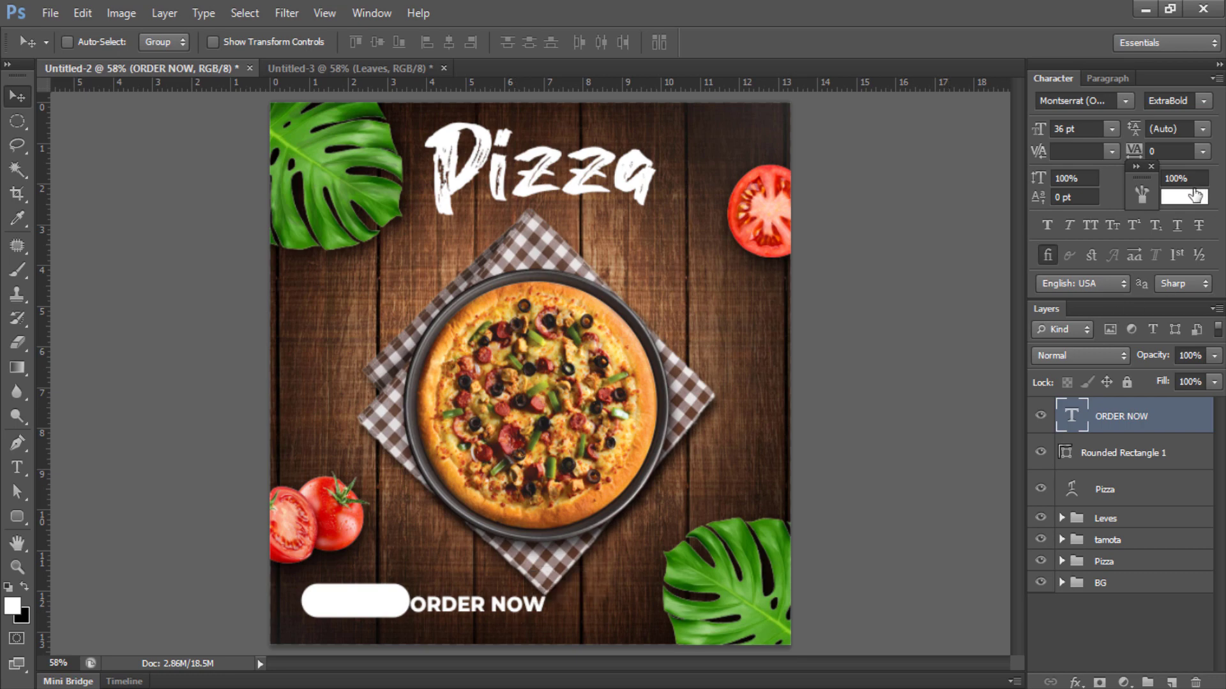
Colour the text near-black and move it onto the white button.
left_click(1195, 196)
left_click(871, 539)
left_click(908, 545)
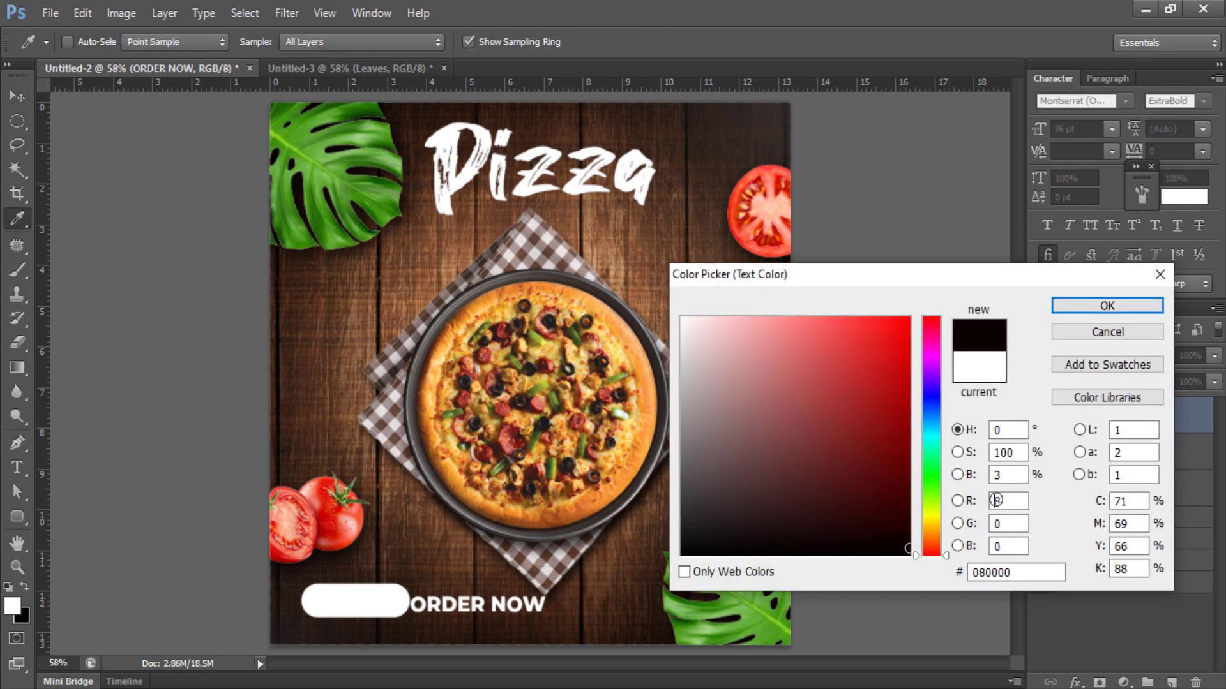
left_click(1090, 308)
key("v")
left_click_drag(480, 617, 389, 618)
Scale ORDER NOW down to about 24 pt and nudge it centred inside the pill.
key("ctrl+t")
scroll(462, 619, "up", 3)
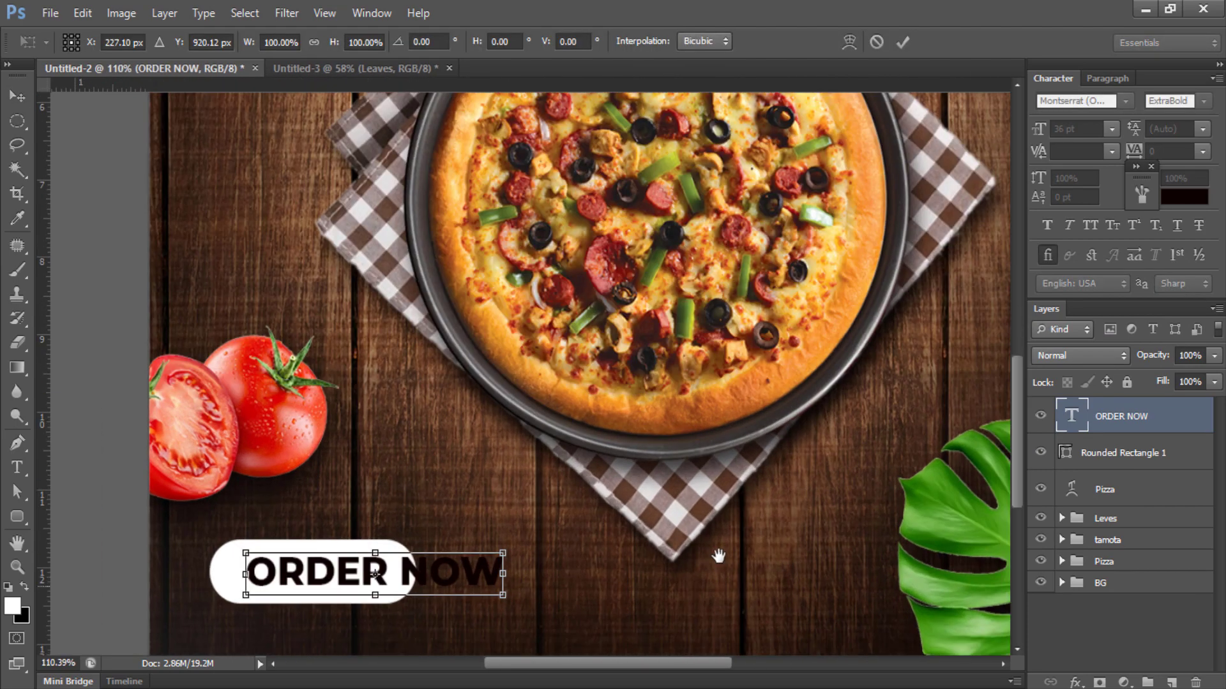
left_click_drag(718, 557, 898, 497)
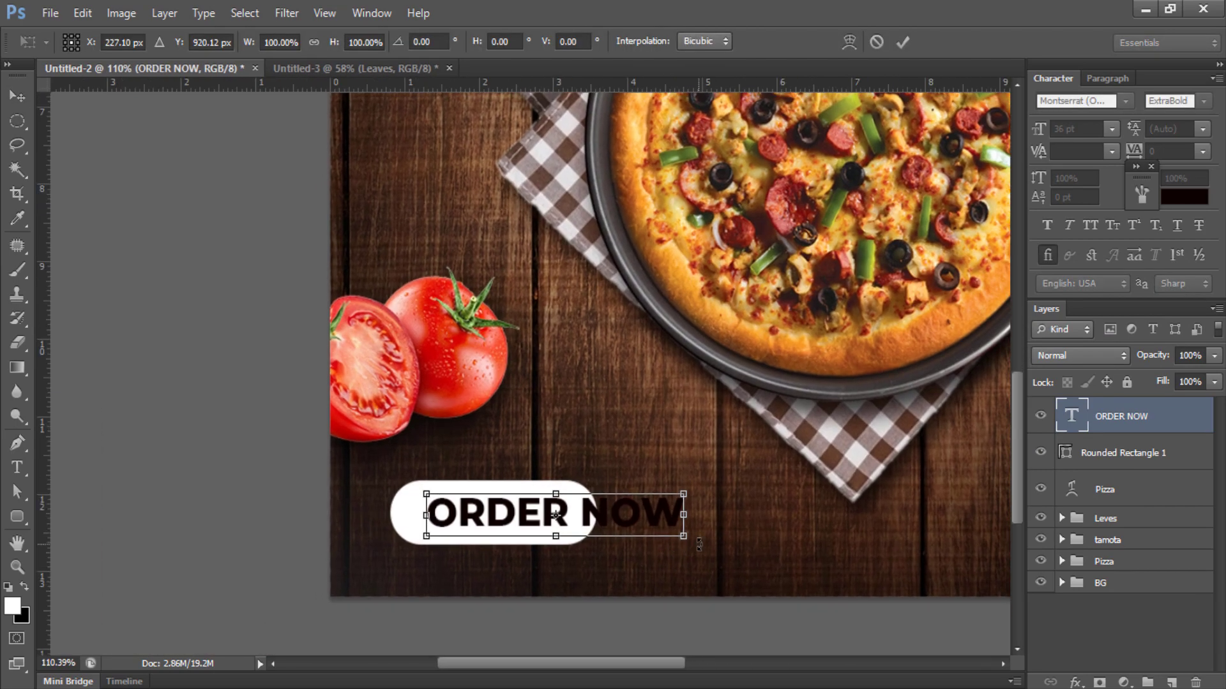
mouse_move(683, 537)
left_mouse_down()
mouse_move(609, 538)
mouse_move(554, 522)
left_mouse_up()
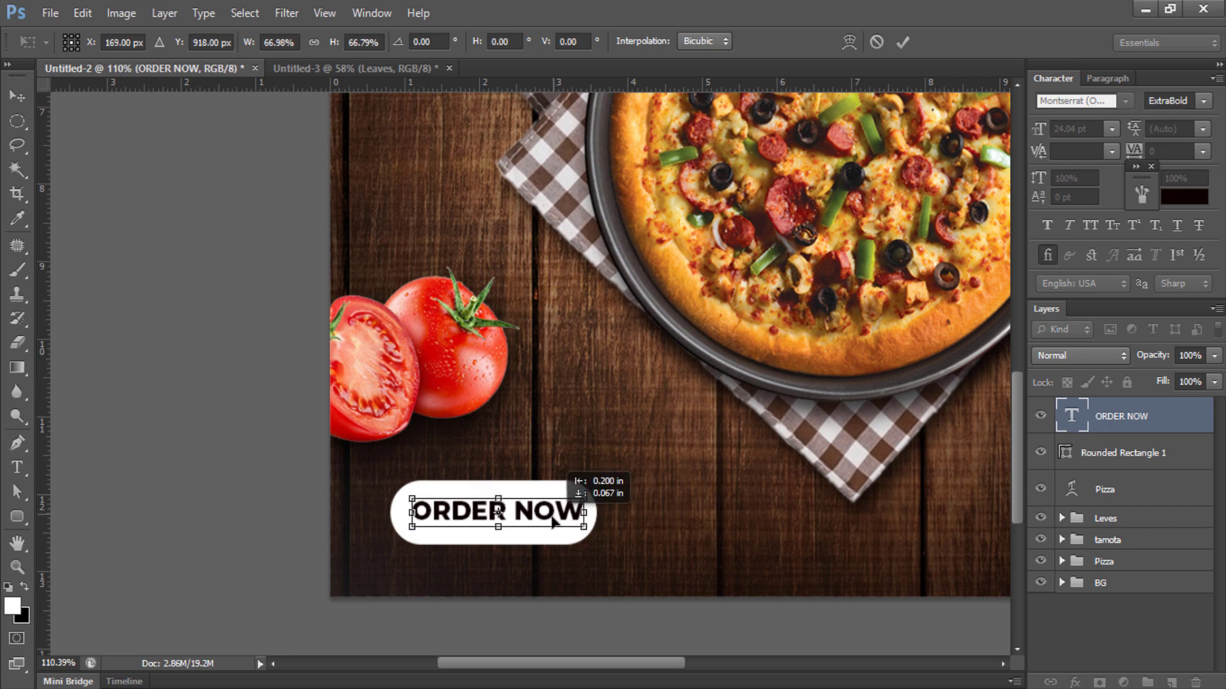
key("Down")
key("Down")
key("Down")
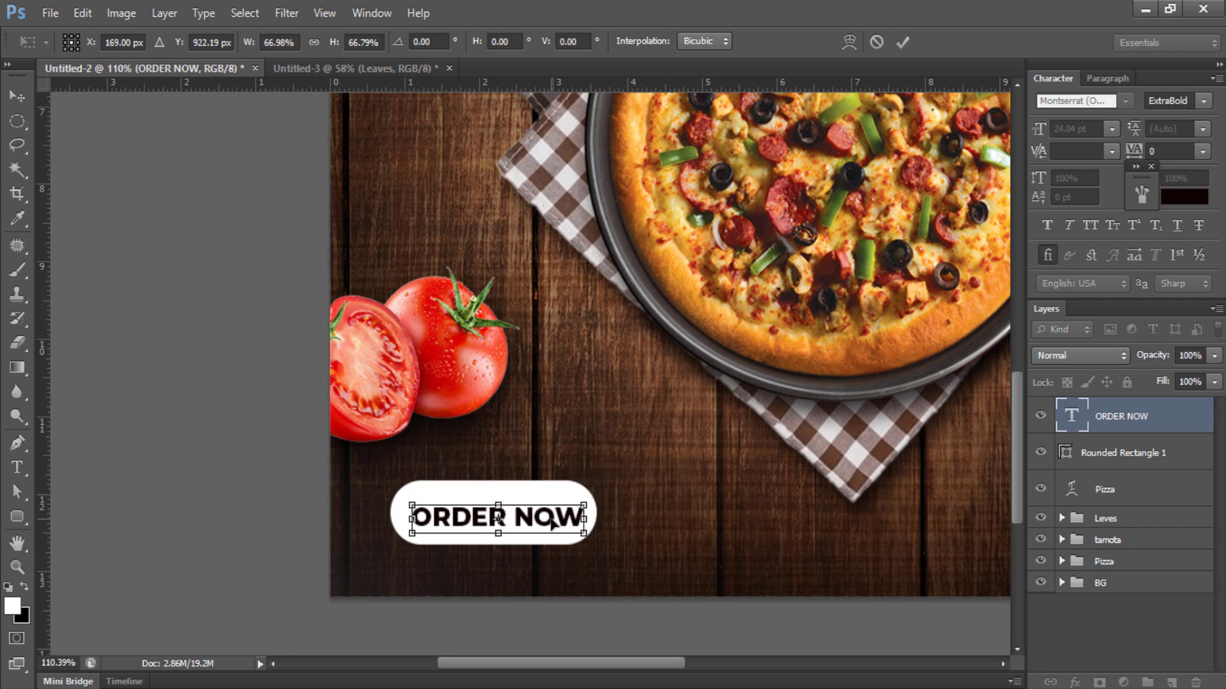
key("Return")
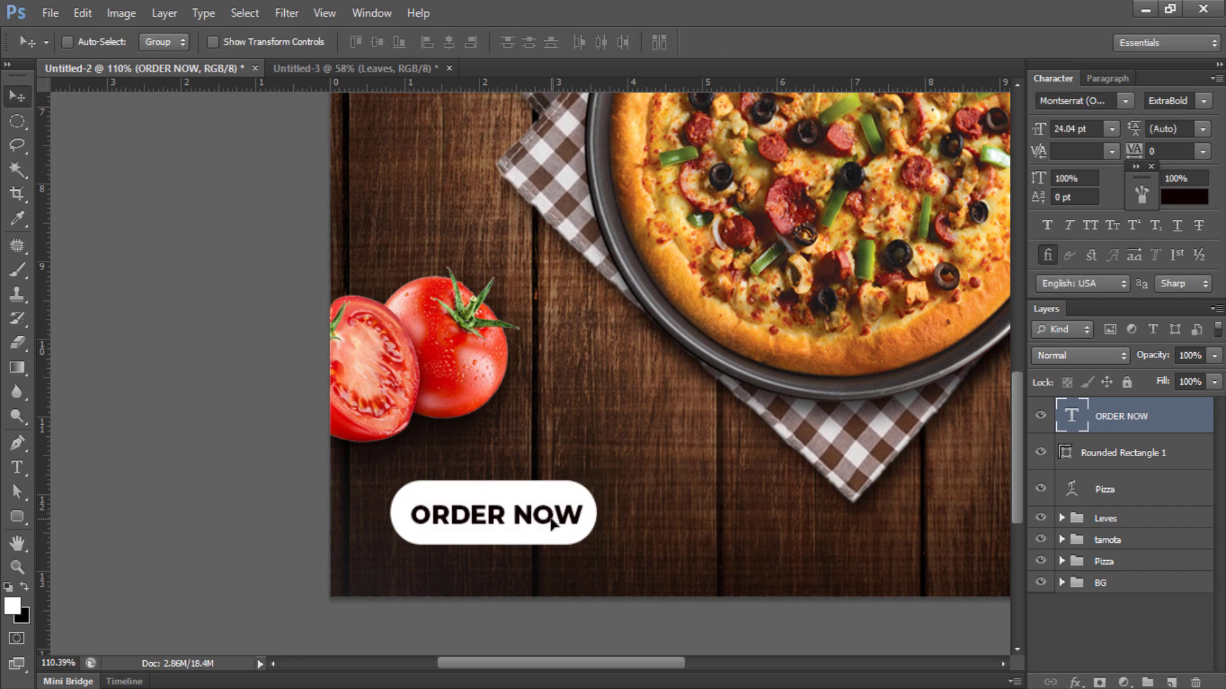
key("Up")
key("Up")
key("Left")
key("Left")
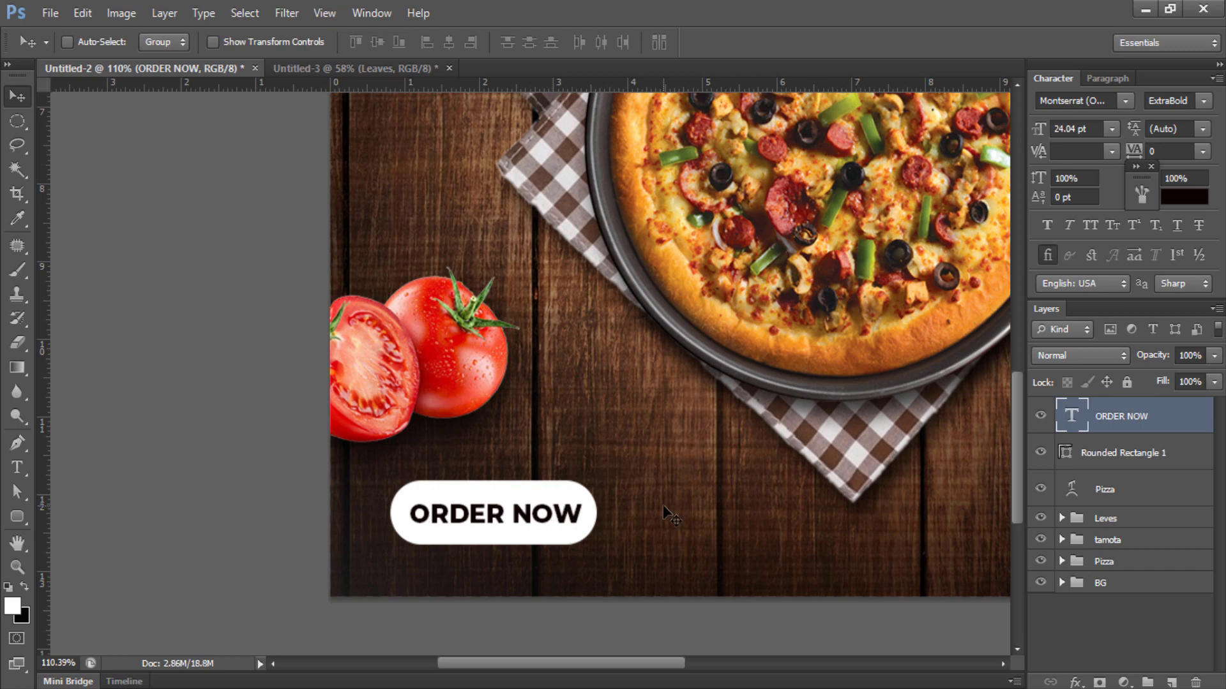
key("ctrl+0")
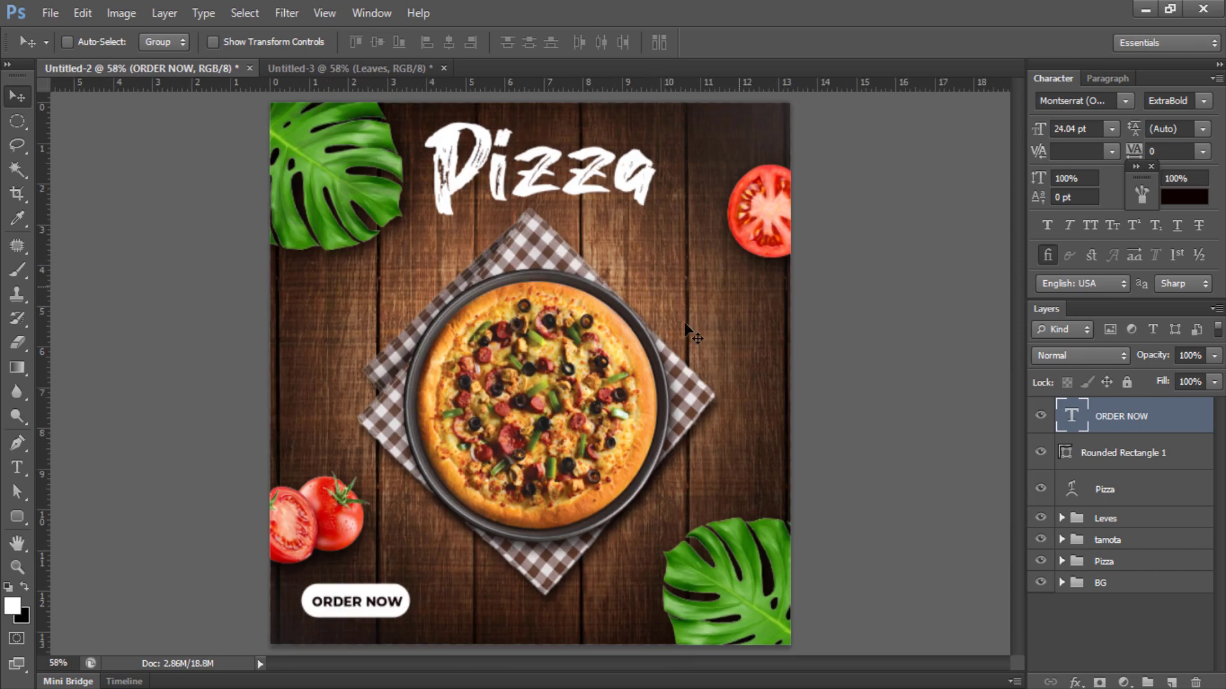